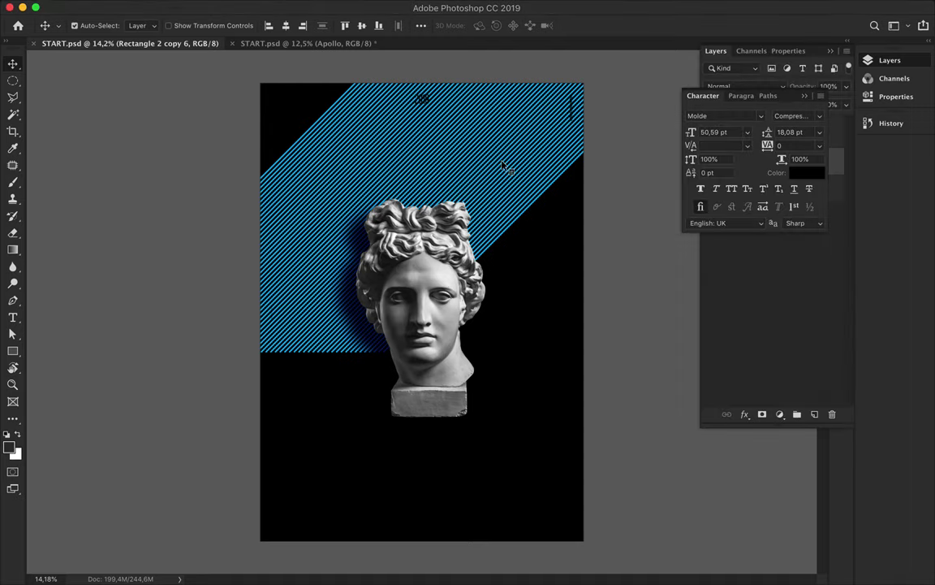
Hide the Rectangle 2 copy 6 stripes and rename Groupe 1 to 'Layout'
{"action": "left_click", "coordinate": [710, 160]}
{"action": "left_click", "coordinate": [725, 123]}
{"action": "double_click", "coordinate": [760, 123]}
{"action": "type", "text": "Layout"}
{"action": "key", "text": "Return"}
Nudge the Apollo bust slightly and set the poster text colour to white
{"action": "left_click_drag", "start_coordinate": [455, 243], "coordinate": [457, 242]}
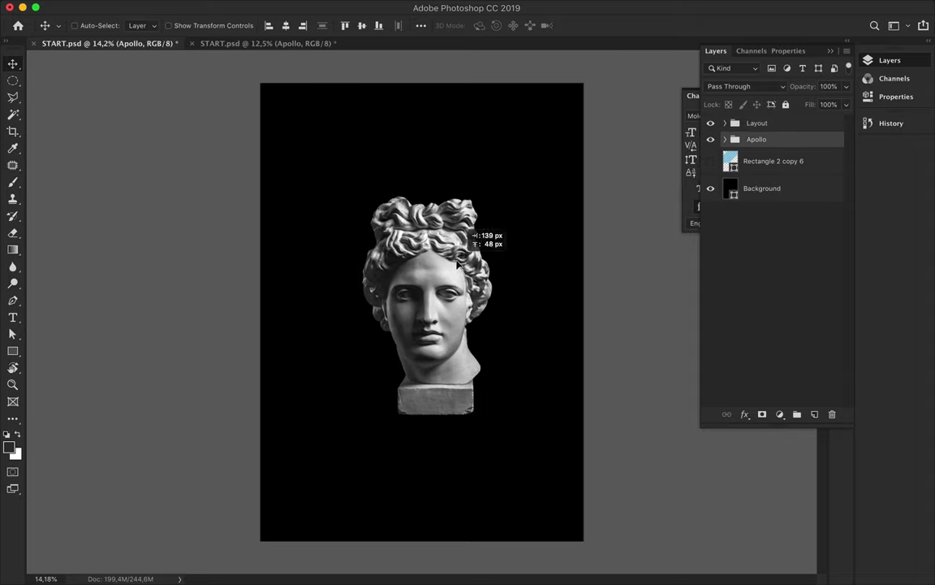
{"action": "left_click", "coordinate": [725, 122]}
{"action": "key", "text": "t"}
{"action": "left_click", "coordinate": [529, 25]}
{"action": "left_click", "coordinate": [779, 153]}
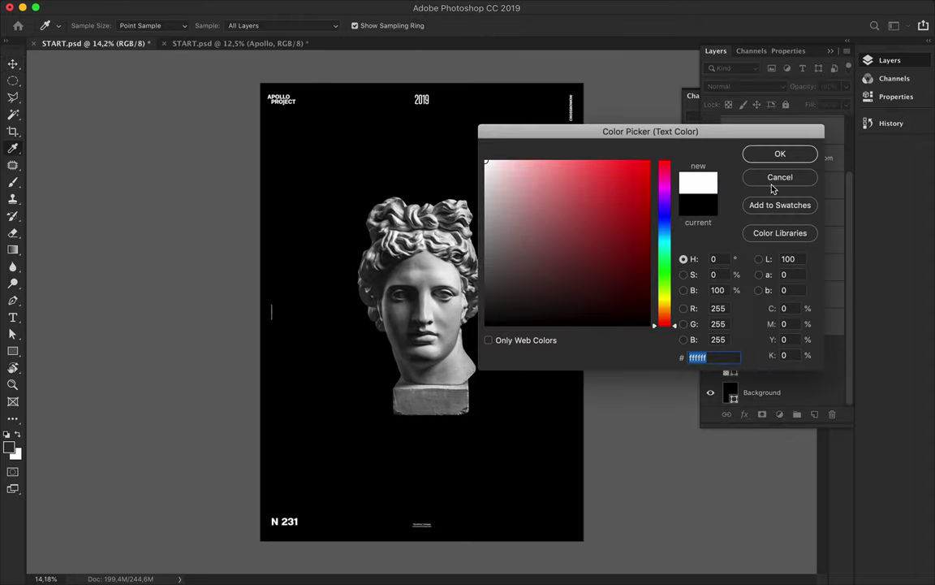
{"action": "left_click", "coordinate": [777, 185]}
Select the Rectangle 2 copy 6 layer and collapse the Layout group
{"action": "key", "text": "b"}
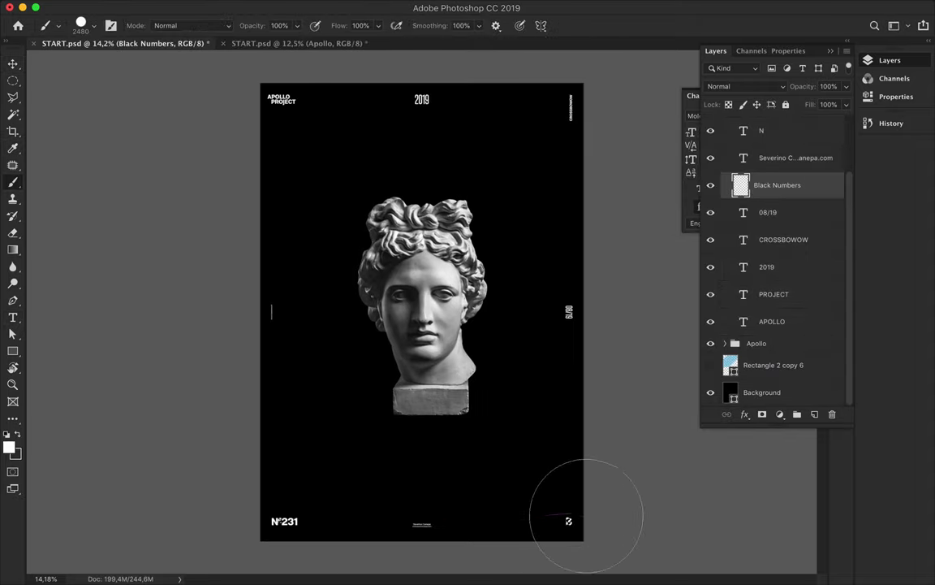
{"action": "key", "text": "v"}
{"action": "left_click", "coordinate": [772, 365]}
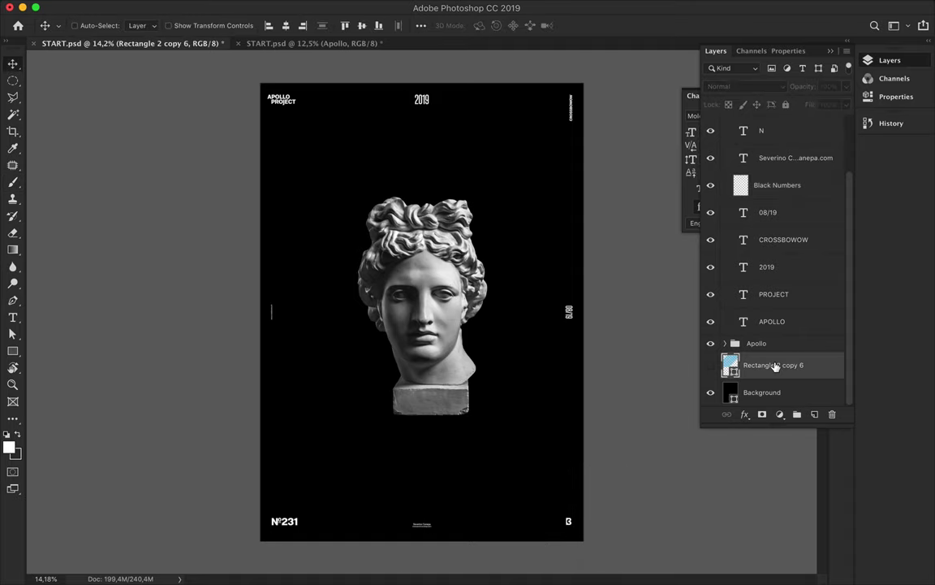
{"action": "scroll", "coordinate": [727, 244], "scroll_direction": "up", "scroll_amount": 3}
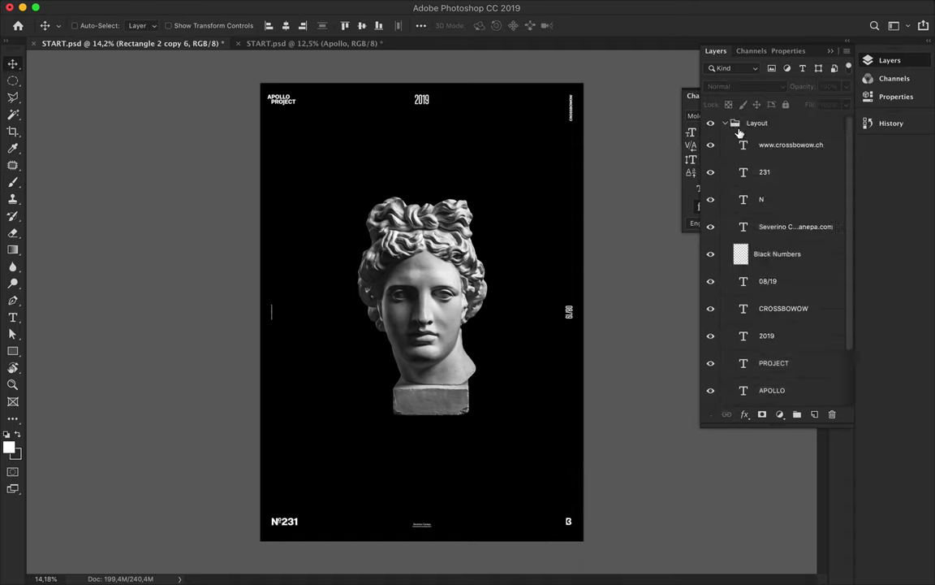
{"action": "left_click", "coordinate": [724, 123]}
Set the Pen tool's shape fill to a dark gradient preset
{"action": "key", "text": "p"}
{"action": "left_click", "coordinate": [144, 25]}
{"action": "left_click", "coordinate": [139, 51]}
{"action": "scroll", "coordinate": [138, 113], "scroll_direction": "down", "scroll_amount": 3}
{"action": "left_click", "coordinate": [172, 125]}
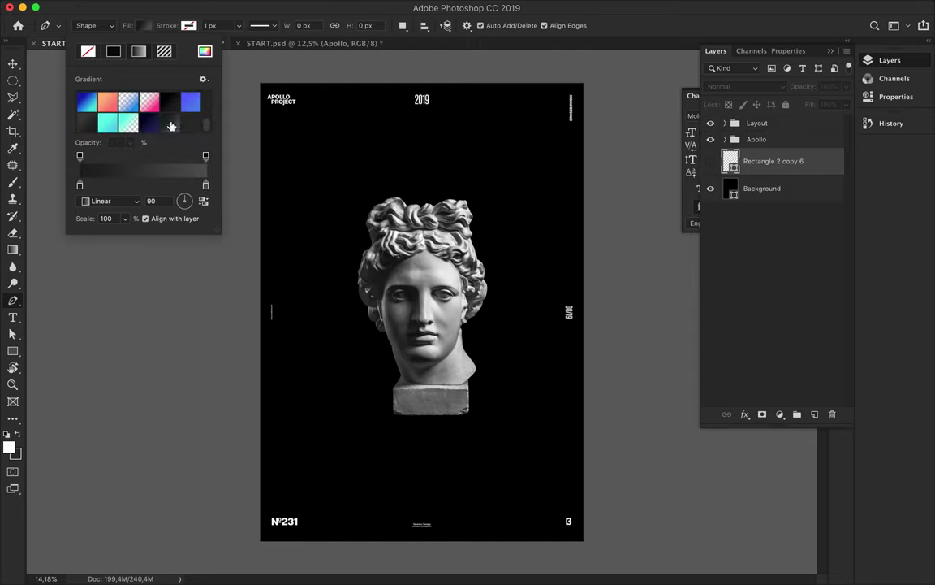
Draw a dark gradient shard below-left of the bust with the Pen tool
{"action": "left_click", "coordinate": [367, 363]}
{"action": "left_click", "coordinate": [331, 419]}
{"action": "left_click", "coordinate": [319, 465]}
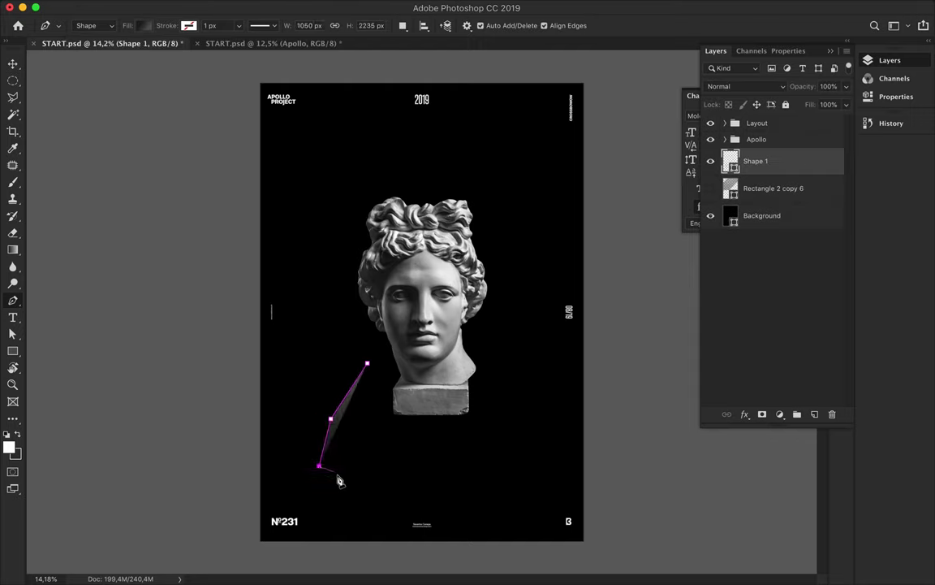
{"action": "key", "text": "v"}
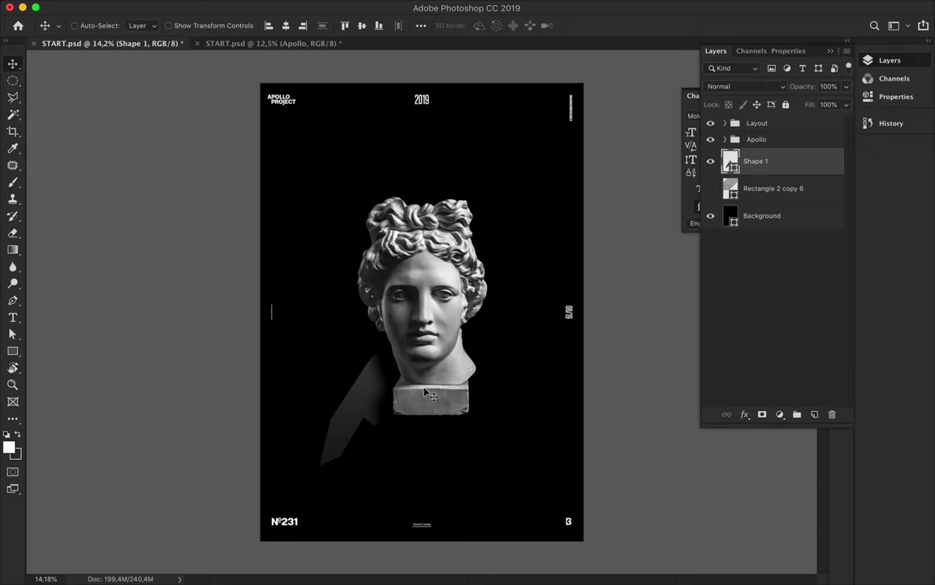
{"action": "key", "text": "p"}
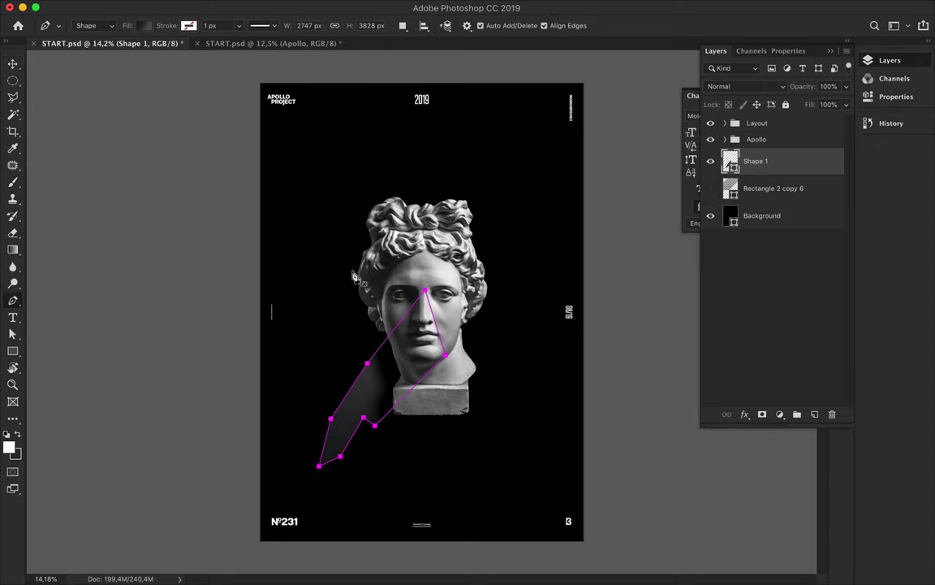
{"action": "left_click", "coordinate": [144, 25]}
Draw a bar left of the bust's hair with a white gradient fill
{"action": "key", "text": "u"}
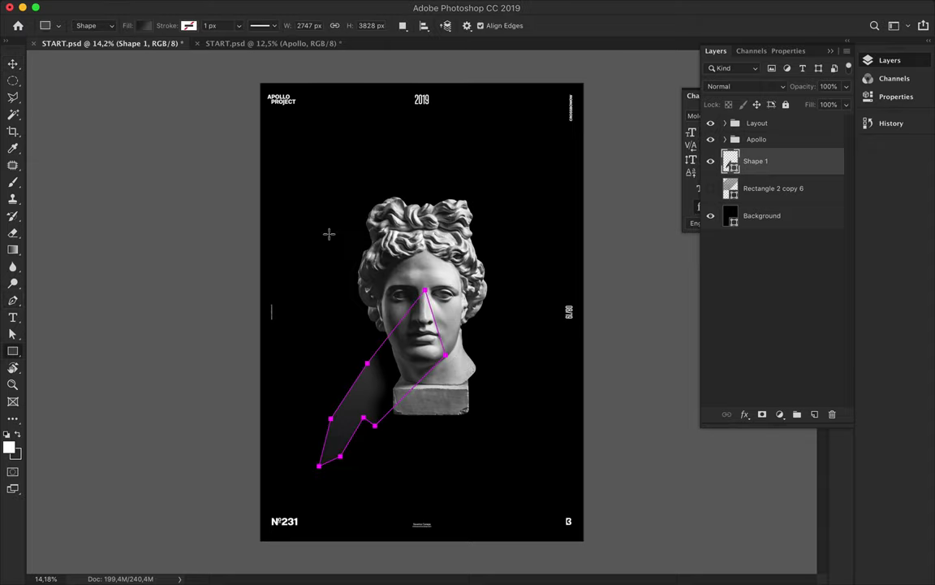
{"action": "left_click_drag", "start_coordinate": [329, 235], "coordinate": [412, 259]}
{"action": "left_click", "coordinate": [144, 26]}
{"action": "left_click", "coordinate": [96, 96]}
{"action": "double_click", "coordinate": [79, 185]}
{"action": "left_click", "coordinate": [491, 148]}
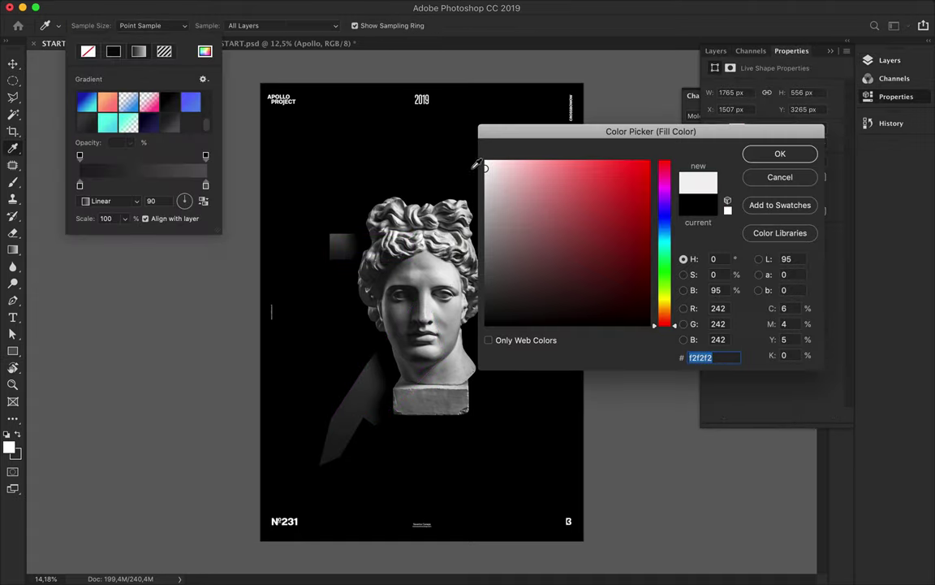
{"action": "left_click", "coordinate": [779, 152]}
Duplicate the white bar and stretch one copy taller
{"action": "key", "text": "v"}
{"action": "mouse_move", "coordinate": [339, 254]}
{"action": "left_mouse_down"}
{"action": "mouse_move", "coordinate": [339, 292]}
{"action": "mouse_move", "coordinate": [448, 346]}
{"action": "mouse_move", "coordinate": [491, 393]}
{"action": "left_mouse_up"}
{"action": "key", "text": "ctrl+t"}
{"action": "key", "text": "Return"}
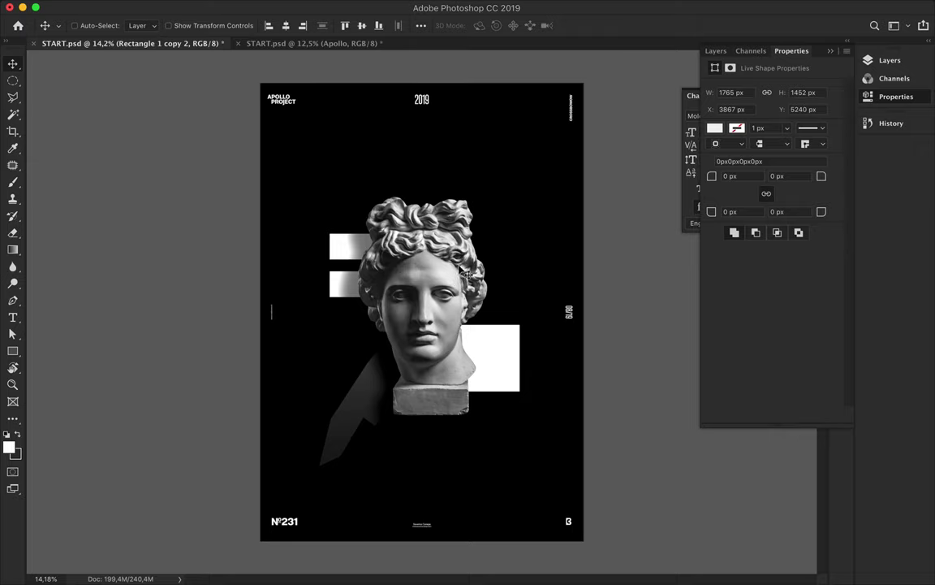
Draw a lightning-shaped shard rising from the head, filled with the dark gradient
{"action": "key", "text": "p"}
{"action": "left_click", "coordinate": [431, 253]}
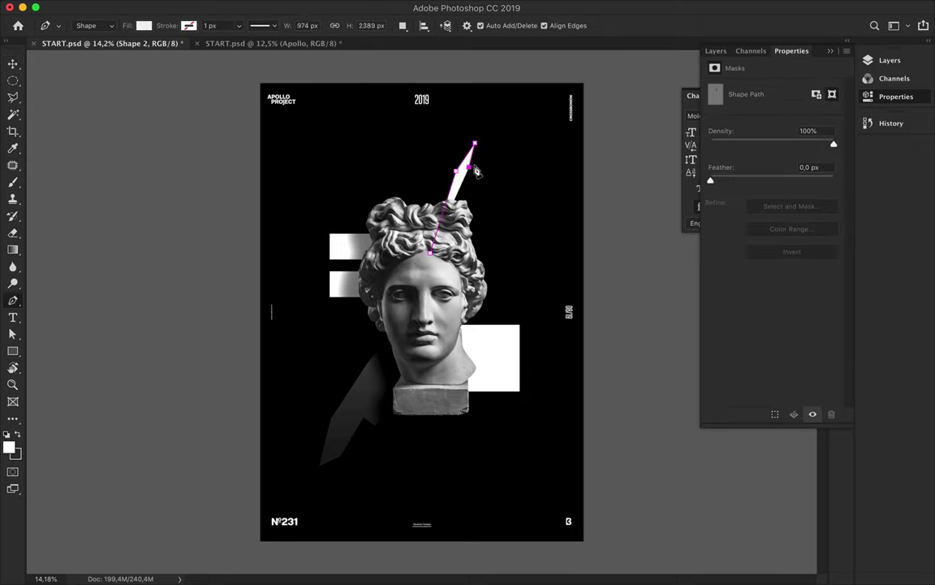
{"action": "left_click", "coordinate": [533, 100]}
{"action": "left_click", "coordinate": [497, 217]}
{"action": "left_click", "coordinate": [507, 228]}
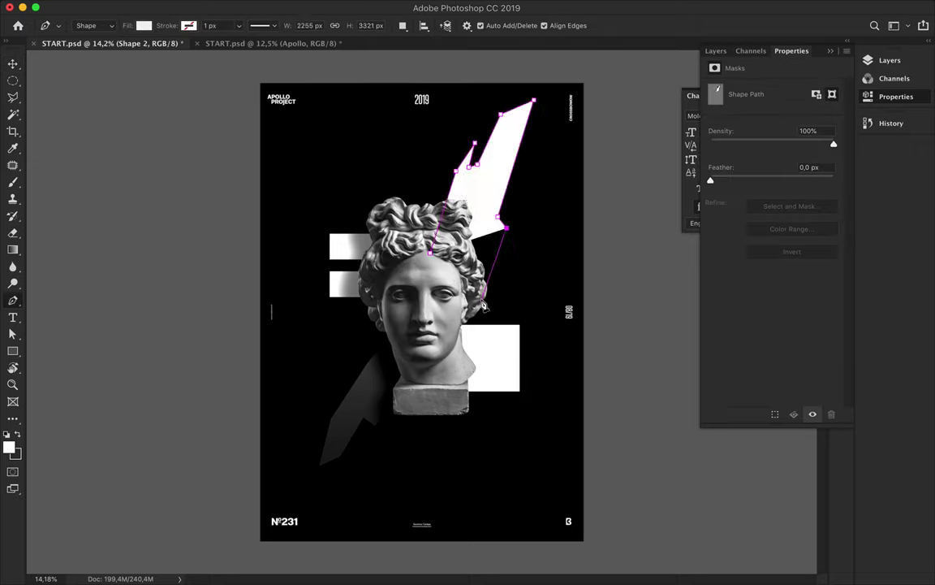
{"action": "left_click", "coordinate": [483, 293]}
{"action": "left_click", "coordinate": [144, 26]}
{"action": "key", "text": "a"}
{"action": "left_click", "coordinate": [193, 25]}
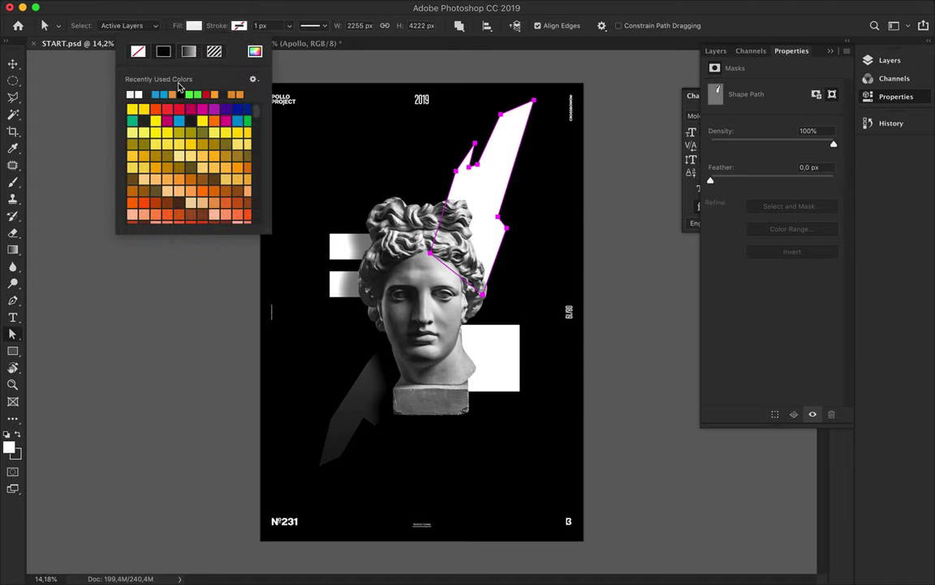
{"action": "left_click", "coordinate": [188, 51]}
{"action": "left_click", "coordinate": [226, 124]}
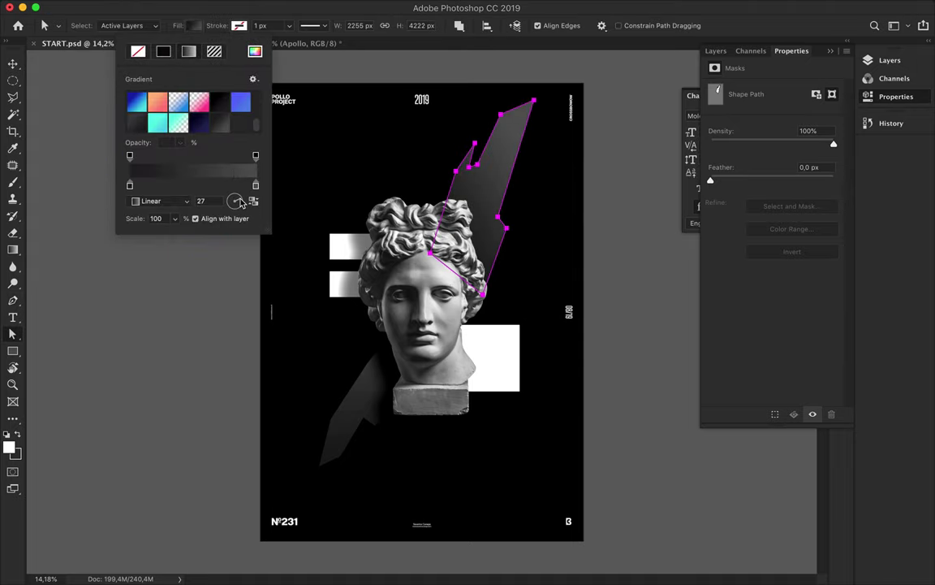
Rotate and enlarge the lightning shard toward the top right
{"action": "key", "text": "v"}
{"action": "key", "text": "ctrl+t"}
{"action": "mouse_move", "coordinate": [527, 104]}
{"action": "left_mouse_down"}
{"action": "mouse_move", "coordinate": [509, 134]}
{"action": "mouse_move", "coordinate": [529, 146]}
{"action": "mouse_move", "coordinate": [532, 130]}
{"action": "left_mouse_up"}
{"action": "key", "text": "Return"}
{"action": "key", "text": "a"}
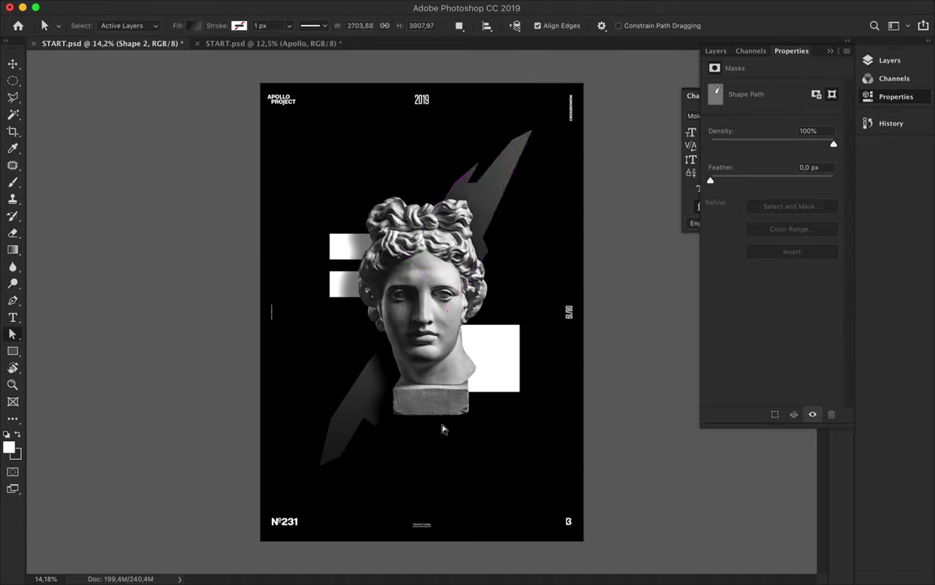
Draw a shard right of the bust reaching below its base
{"action": "key", "text": "p"}
{"action": "left_click", "coordinate": [517, 278]}
{"action": "left_click", "coordinate": [516, 307]}
{"action": "left_click", "coordinate": [459, 318]}
{"action": "left_click", "coordinate": [437, 405]}
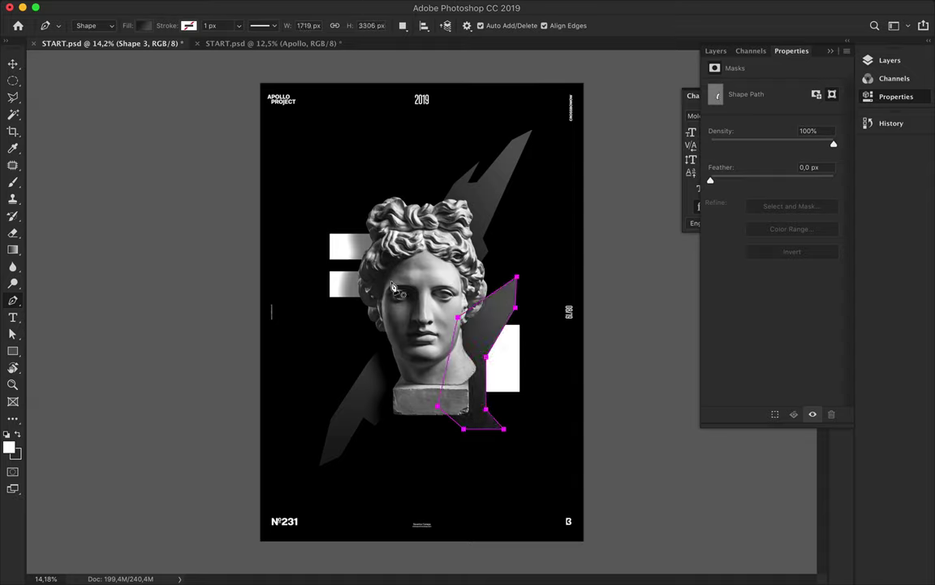
Draw another angular shard left of the bust
{"action": "left_click", "coordinate": [351, 396]}
{"action": "left_click", "coordinate": [343, 340]}
{"action": "left_click", "coordinate": [378, 271]}
{"action": "left_click", "coordinate": [414, 354]}
{"action": "left_click", "coordinate": [350, 396]}
Move Shape 4 down behind the other shapes and change its gradient direction
{"action": "key", "text": "v"}
{"action": "left_click", "coordinate": [715, 50]}
{"action": "mouse_move", "coordinate": [779, 160]}
{"action": "left_mouse_down"}
{"action": "mouse_move", "coordinate": [812, 257]}
{"action": "mouse_move", "coordinate": [774, 348]}
{"action": "left_mouse_up"}
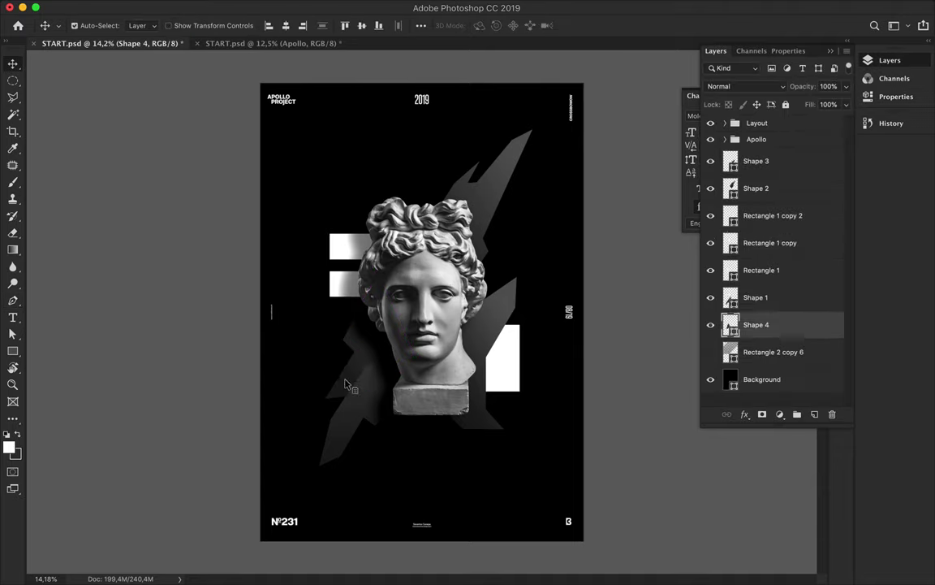
{"action": "key", "text": "a"}
{"action": "left_click", "coordinate": [192, 25]}
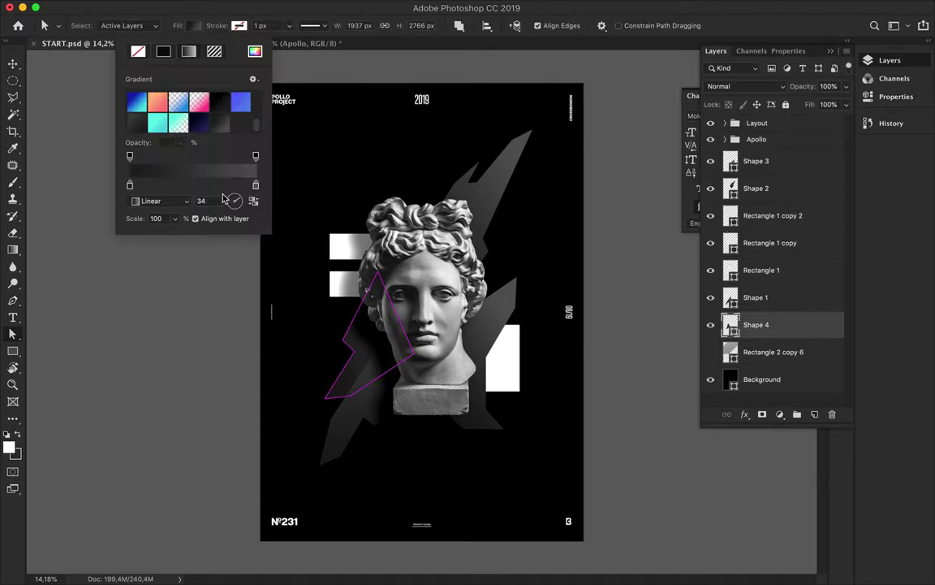
{"action": "left_click_drag", "start_coordinate": [232, 198], "coordinate": [237, 211]}
Add a new empty layer below Shape 1 and pick a brush foreground colour
{"action": "key", "text": "v"}
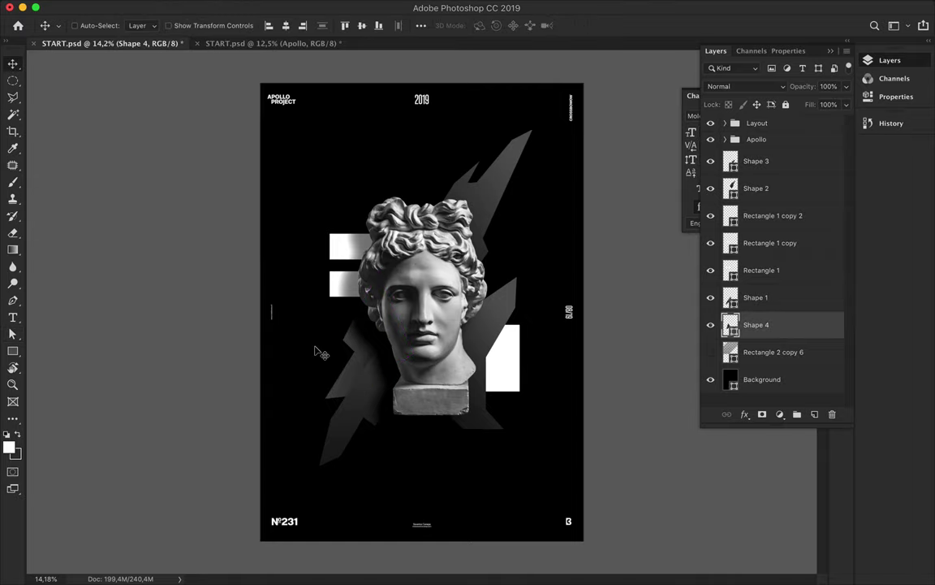
{"action": "left_click", "coordinate": [328, 349], "text": "ctrl"}
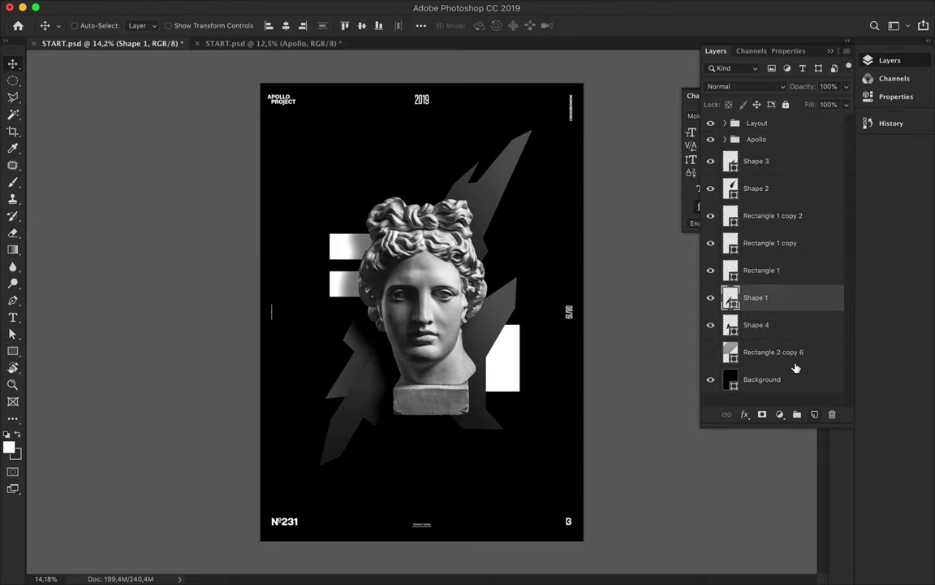
{"action": "key", "text": "ctrl+shift+alt+n"}
{"action": "key", "text": "ctrl+bracketleft"}
{"action": "key", "text": "b"}
{"action": "left_click", "coordinate": [9, 446]}
Apply a Gaussian Blur to the painted Layer 1
{"action": "key", "text": "Return"}
{"action": "key", "text": "m"}
{"action": "left_click", "coordinate": [319, 7]}
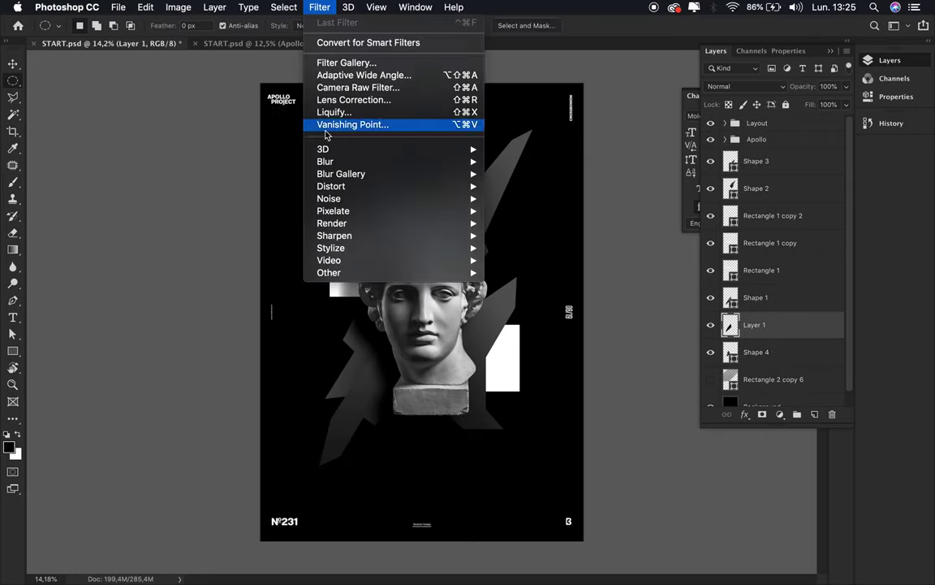
{"action": "left_click", "coordinate": [471, 191]}
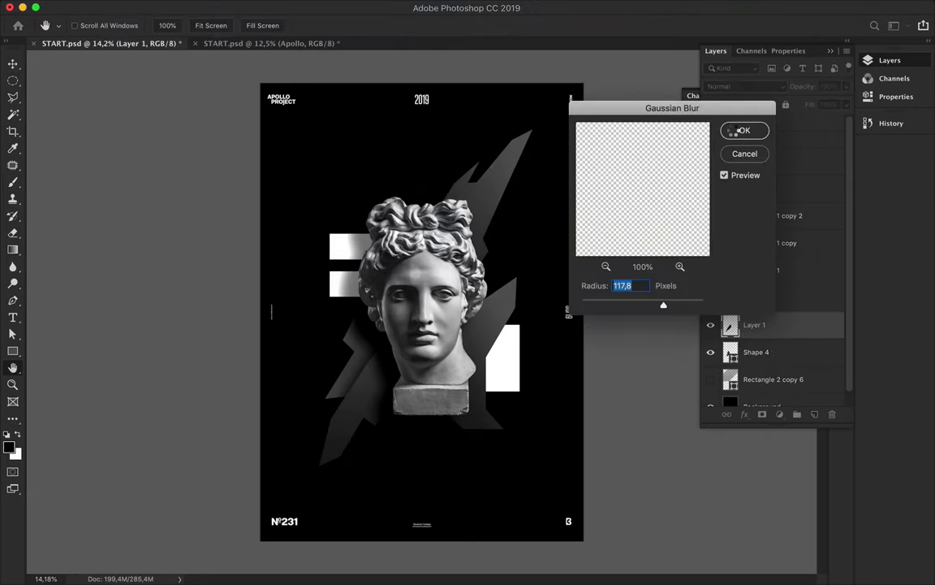
{"action": "left_click", "coordinate": [739, 131]}
Add Layer 2 below Shape 3 and reapply the Gaussian Blur to it
{"action": "key", "text": "v"}
{"action": "left_click", "coordinate": [755, 160]}
{"action": "key", "text": "ctrl+shift+alt+n"}
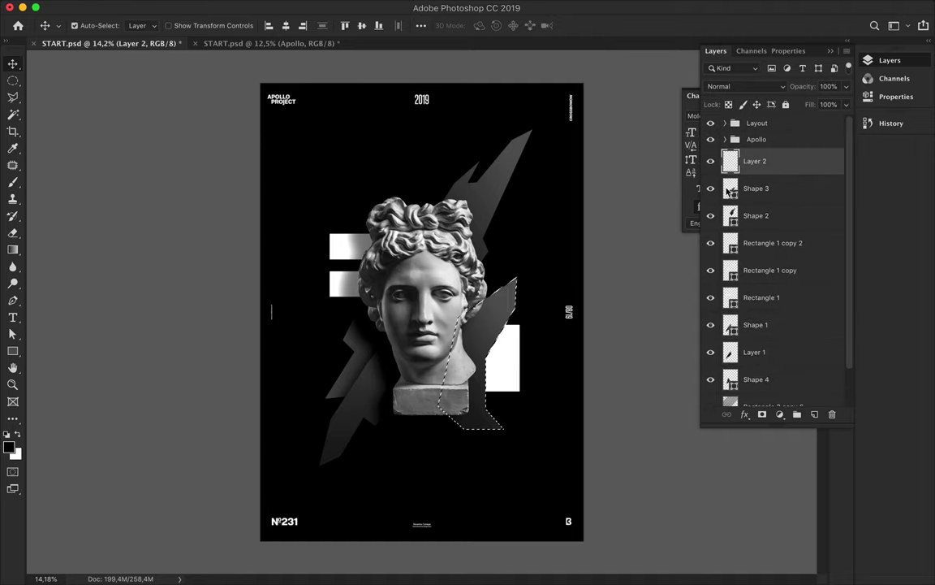
{"action": "key", "text": "b"}
{"action": "key", "text": "m"}
{"action": "key", "text": "ctrl+["}
{"action": "key", "text": "ctrl+f"}
Start a new upper-left shard with a gradient fill angled to 11
{"action": "key", "text": "v"}
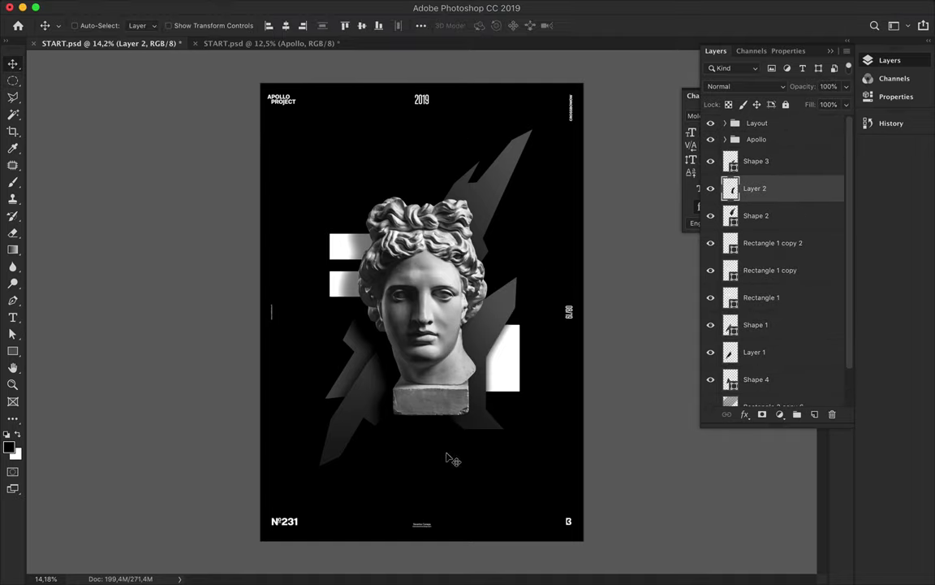
{"action": "key", "text": "p"}
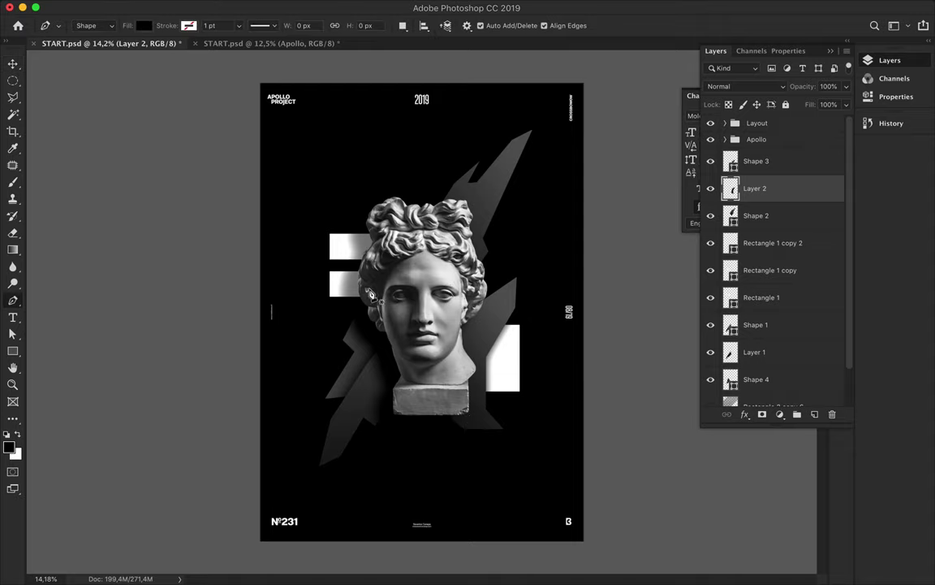
{"action": "left_click", "coordinate": [366, 289]}
{"action": "left_click", "coordinate": [346, 279]}
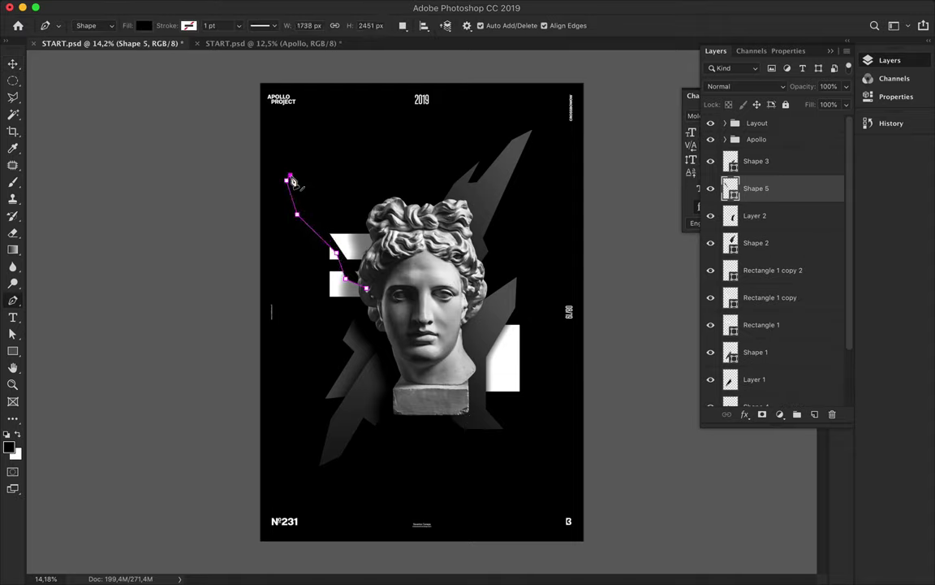
{"action": "left_click", "coordinate": [143, 25]}
{"action": "left_click", "coordinate": [139, 51]}
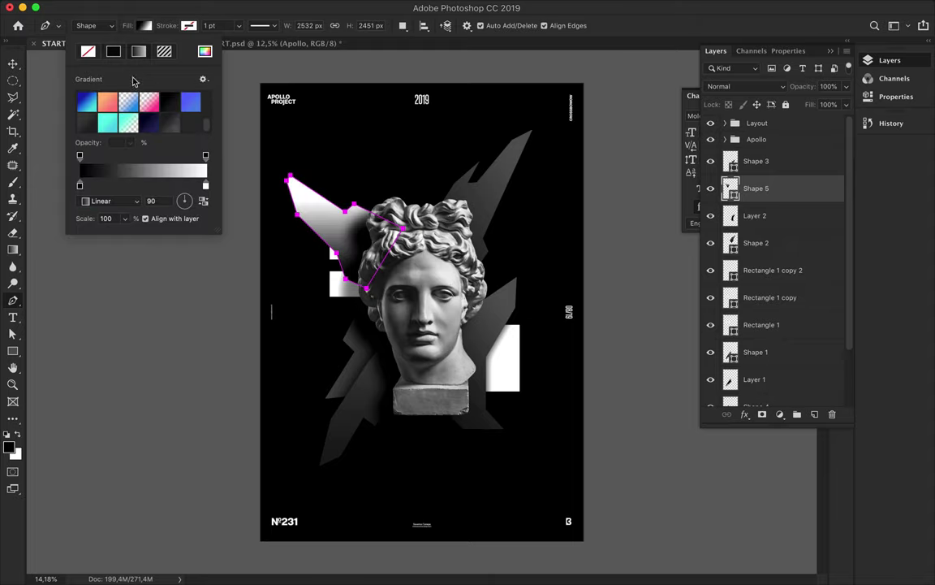
{"action": "left_click", "coordinate": [193, 204]}
{"action": "left_click_drag", "start_coordinate": [193, 206], "coordinate": [192, 203]}
Move Shape 5 below Shape 1 behind the head
{"action": "key", "text": "v"}
{"action": "key", "text": "a"}
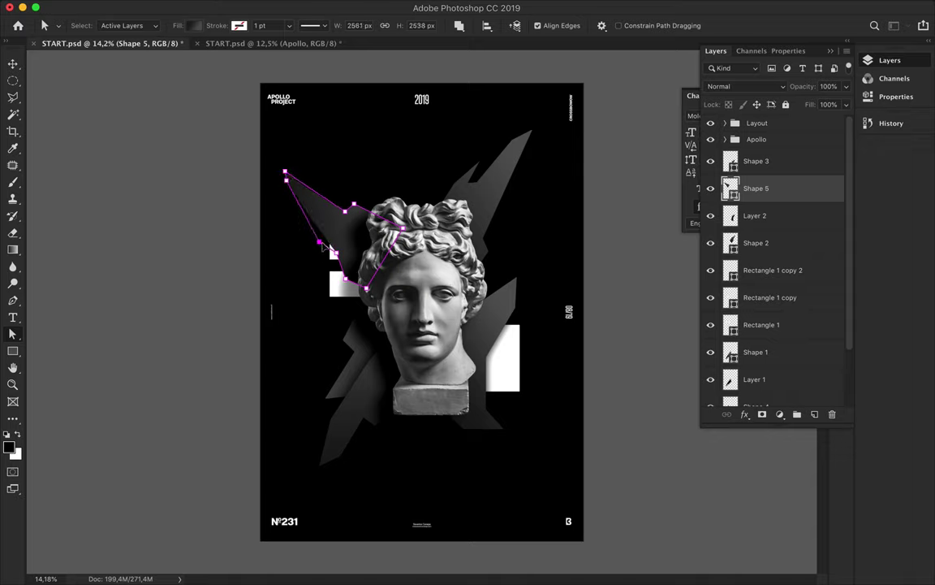
{"action": "key", "text": "v"}
{"action": "left_click_drag", "start_coordinate": [755, 188], "coordinate": [763, 358]}
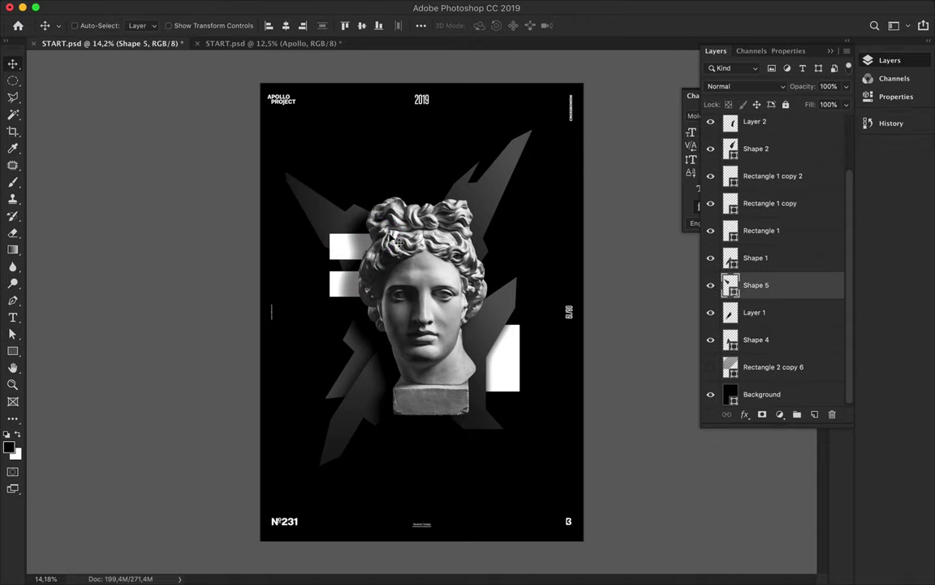
Draw the tall Shape 6 shard and stack it between Shape 1 and Shape 5
{"action": "left_click", "coordinate": [756, 148]}
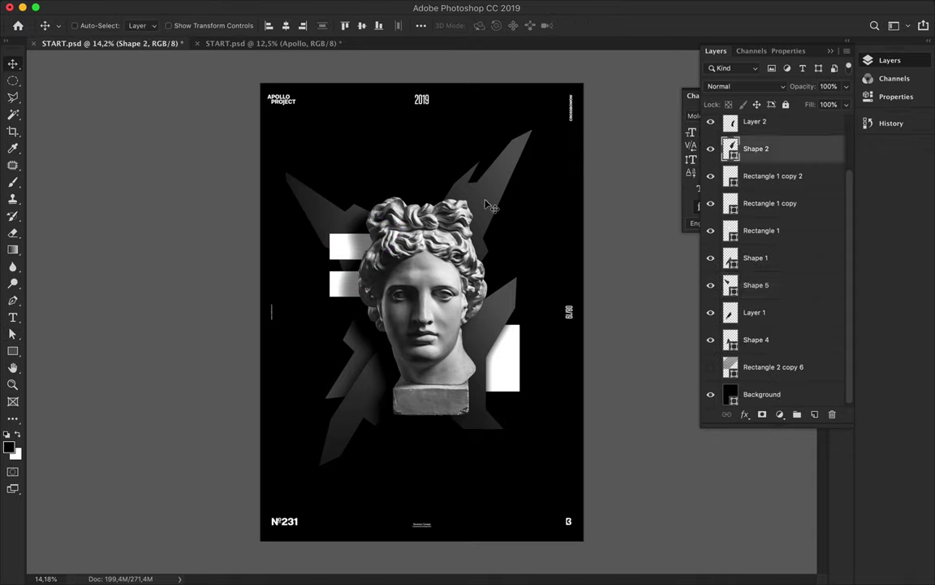
{"action": "key", "text": "p"}
{"action": "left_click", "coordinate": [419, 191]}
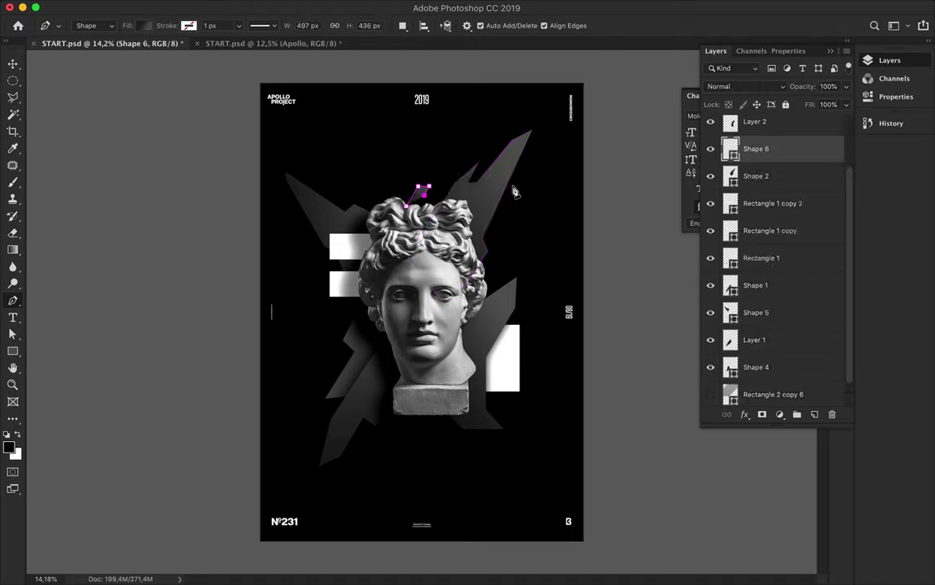
{"action": "left_click", "coordinate": [549, 182]}
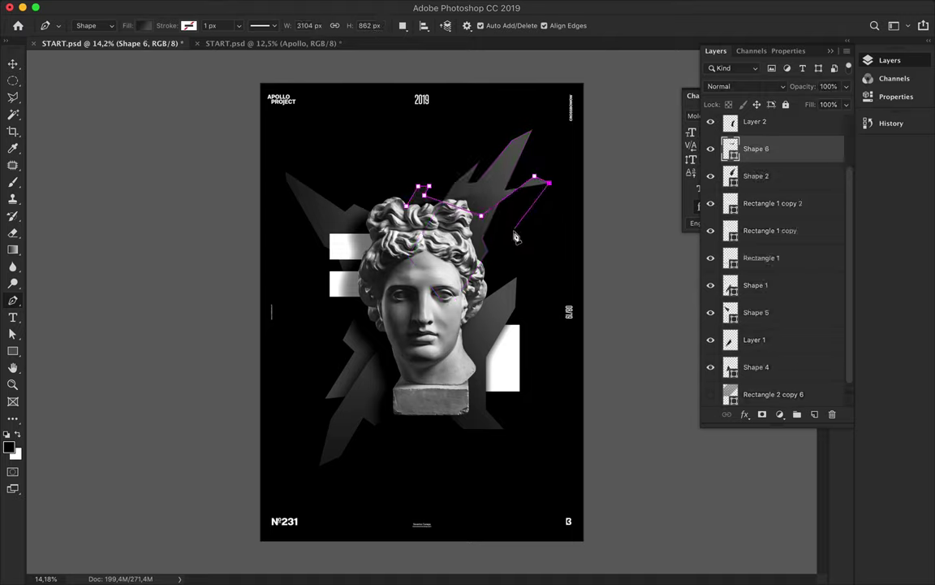
{"action": "left_click", "coordinate": [511, 242]}
{"action": "left_click", "coordinate": [510, 294]}
{"action": "key", "text": "v"}
{"action": "left_click_drag", "start_coordinate": [756, 149], "coordinate": [775, 290]}
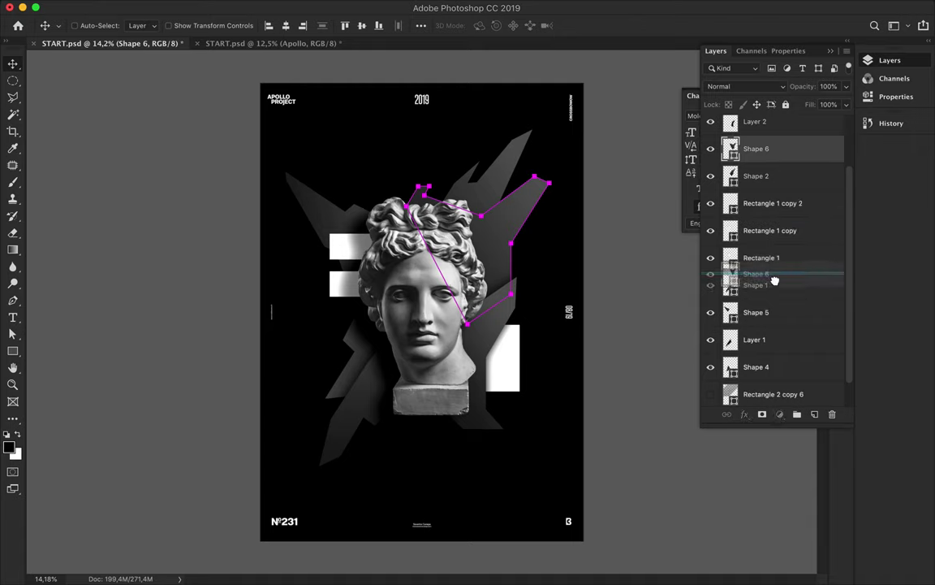
Pull Shape 6's top point further up and its right corner inward
{"action": "key", "text": "a"}
{"action": "scroll", "coordinate": [504, 186], "scroll_direction": "up", "scroll_amount": 2}
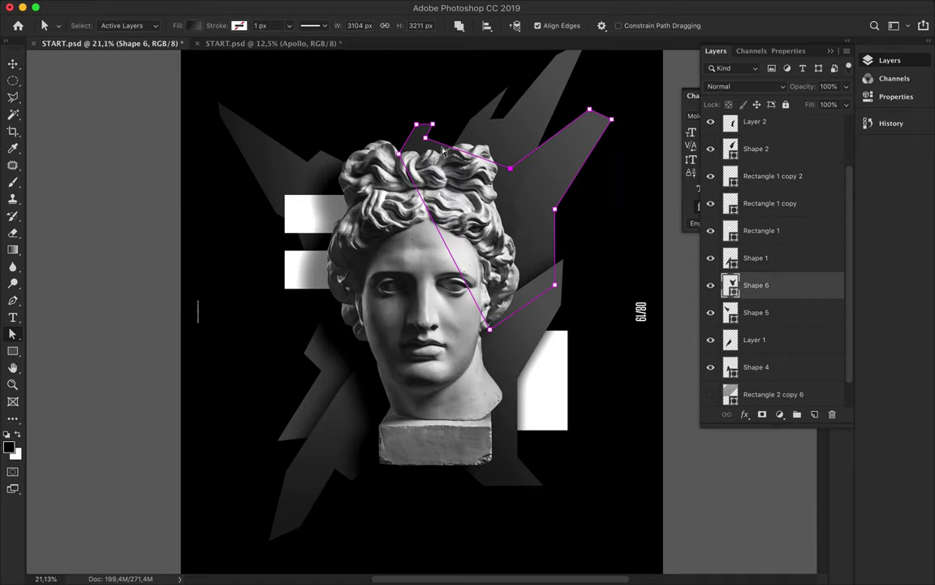
{"action": "left_click_drag", "start_coordinate": [624, 67], "coordinate": [630, 63]}
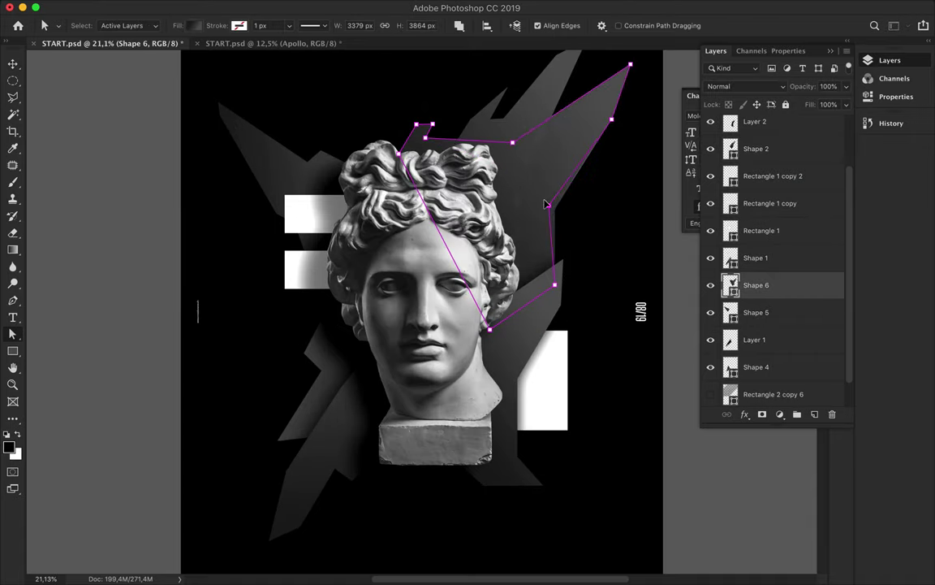
{"action": "left_click_drag", "start_coordinate": [554, 209], "coordinate": [538, 193]}
{"action": "scroll", "coordinate": [532, 302], "scroll_direction": "up", "scroll_amount": 3}
Nudge one Shape 6 corner right and raise its right corner up and left
{"action": "key", "text": "v"}
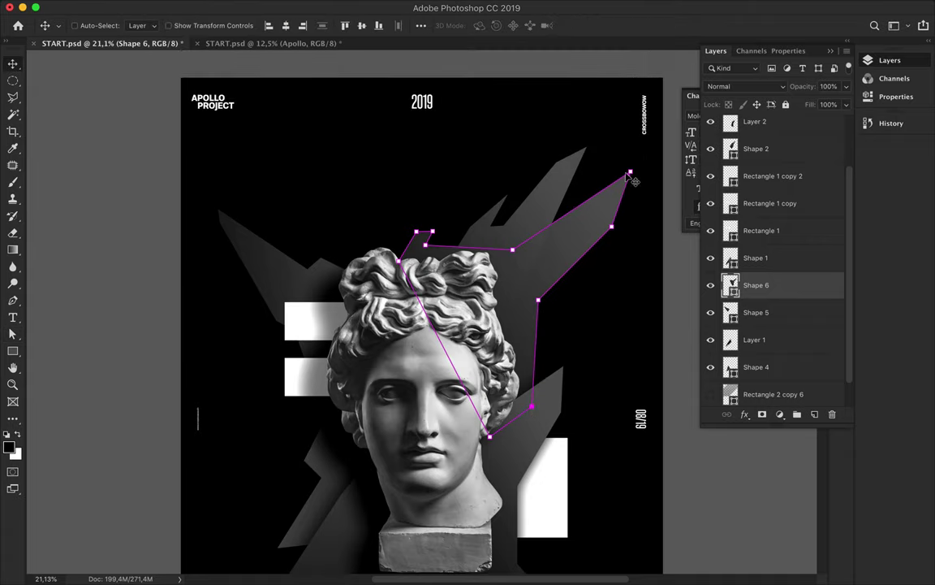
{"action": "key", "text": "a"}
{"action": "left_click_drag", "start_coordinate": [513, 249], "coordinate": [522, 250]}
{"action": "left_click_drag", "start_coordinate": [612, 226], "coordinate": [599, 157]}
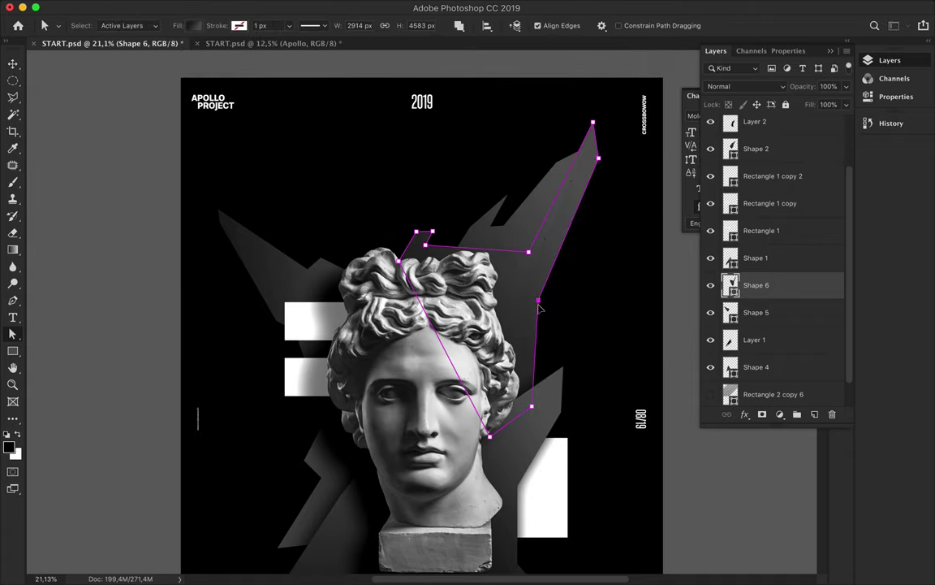
{"action": "left_click", "coordinate": [584, 286]}
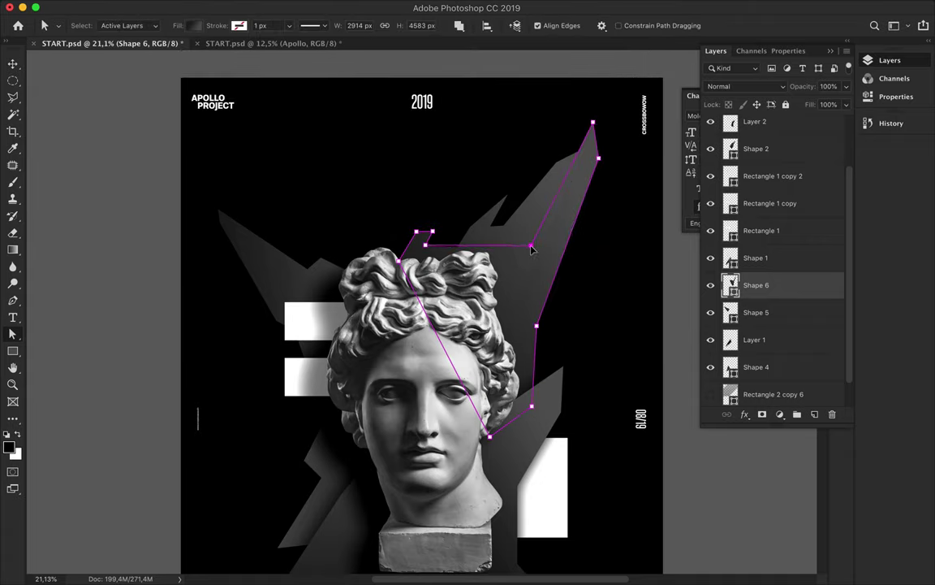
{"action": "key", "text": "v"}
{"action": "left_click", "coordinate": [532, 224]}
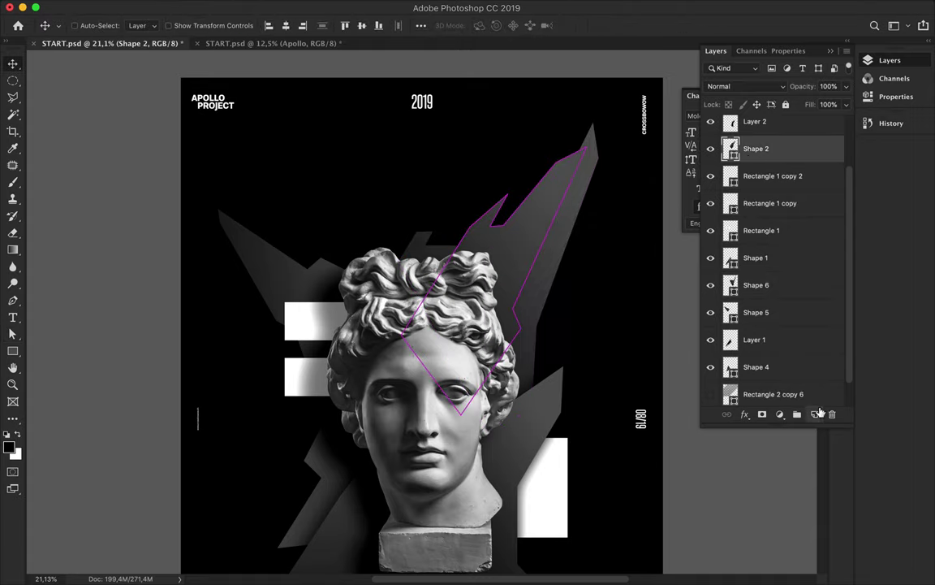
Add shadow Layer 3 above Shape 2, then move it below Shape 2
{"action": "left_click", "coordinate": [814, 414]}
{"action": "key", "text": "b"}
{"action": "key", "text": "m"}
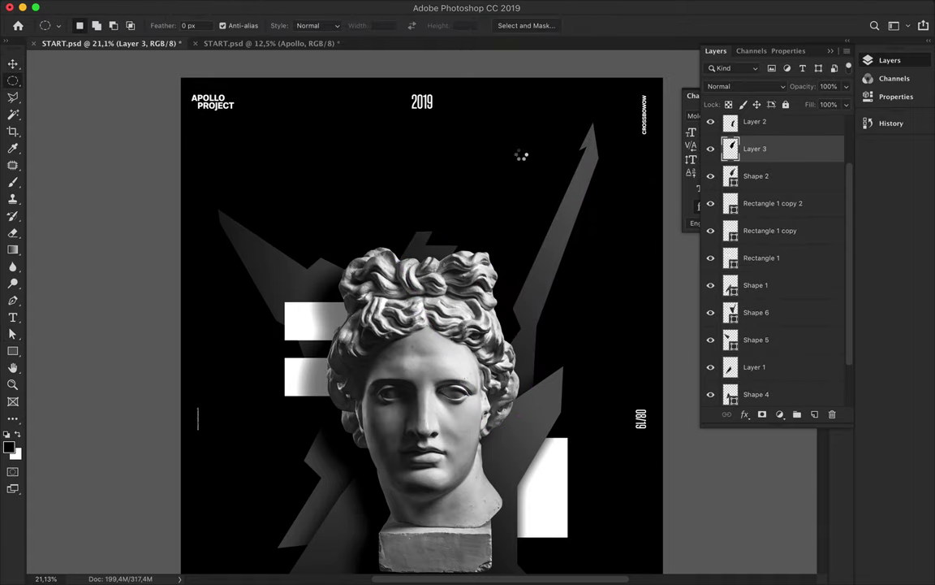
{"action": "left_click_drag", "start_coordinate": [767, 152], "coordinate": [761, 183]}
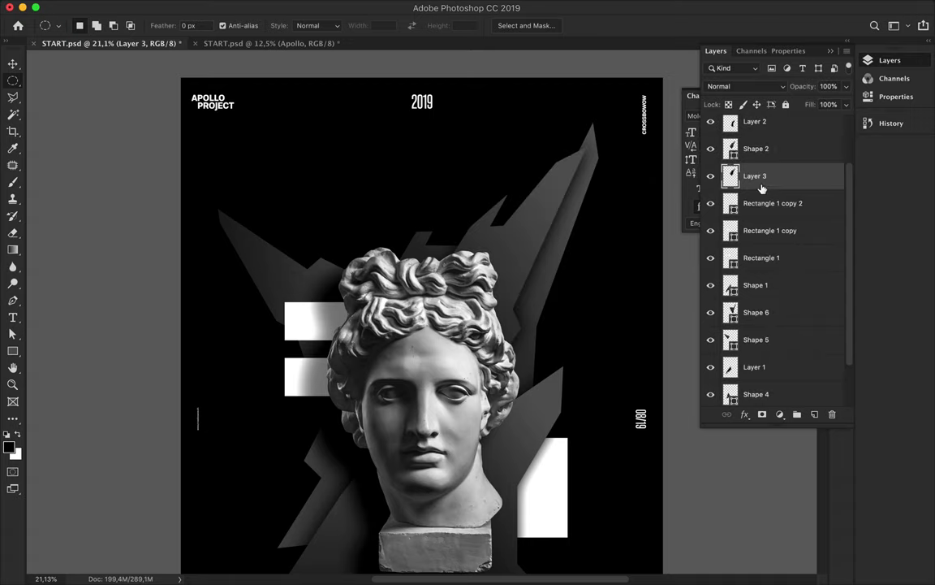
{"action": "scroll", "coordinate": [552, 244], "scroll_direction": "down", "scroll_amount": 3}
Show the striped Rectangle 2 copy 6 layer and duplicate it higher in the stack
{"action": "key", "text": "a"}
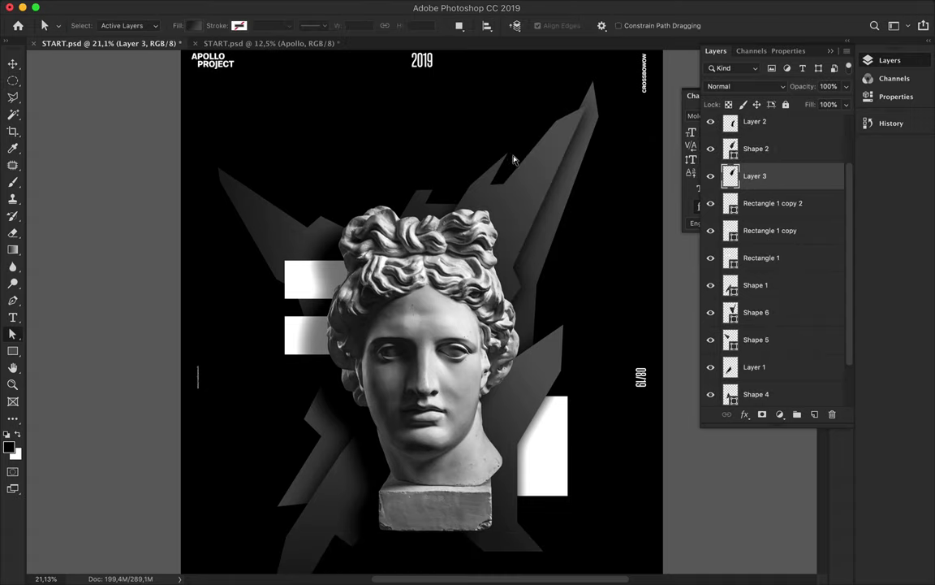
{"action": "scroll", "coordinate": [513, 159], "scroll_direction": "down", "scroll_amount": 5}
{"action": "scroll", "coordinate": [503, 159], "scroll_direction": "down", "scroll_amount": 1}
{"action": "scroll", "coordinate": [759, 186], "scroll_direction": "down", "scroll_amount": 2}
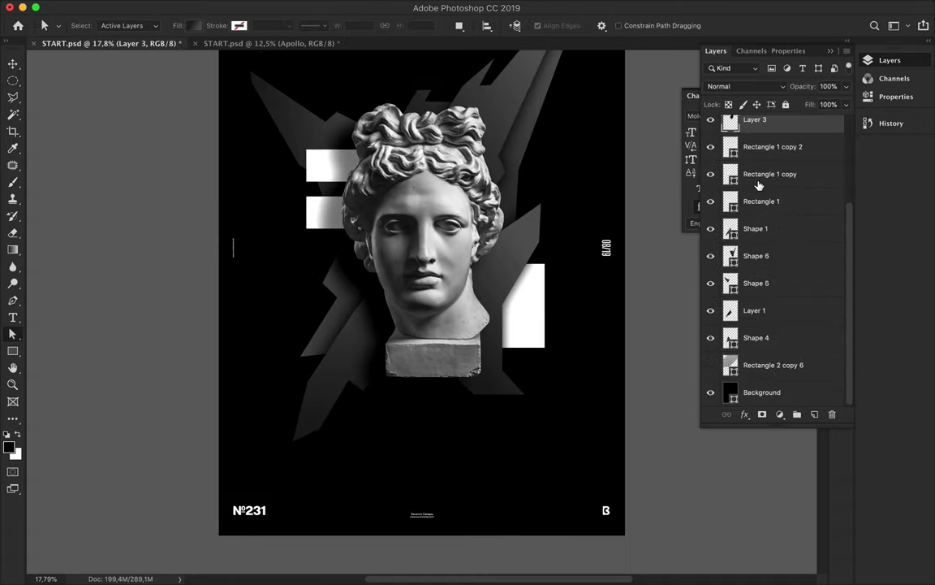
{"action": "left_click", "coordinate": [710, 365]}
{"action": "mouse_move", "coordinate": [768, 364]}
{"action": "left_mouse_down"}
{"action": "mouse_move", "coordinate": [754, 162]}
{"action": "mouse_move", "coordinate": [754, 174]}
{"action": "left_mouse_up"}
{"action": "scroll", "coordinate": [487, 243], "scroll_direction": "up", "scroll_amount": 3}
Change the stripes layer's fill colour to blue
{"action": "left_click", "coordinate": [193, 25]}
{"action": "left_click", "coordinate": [130, 95]}
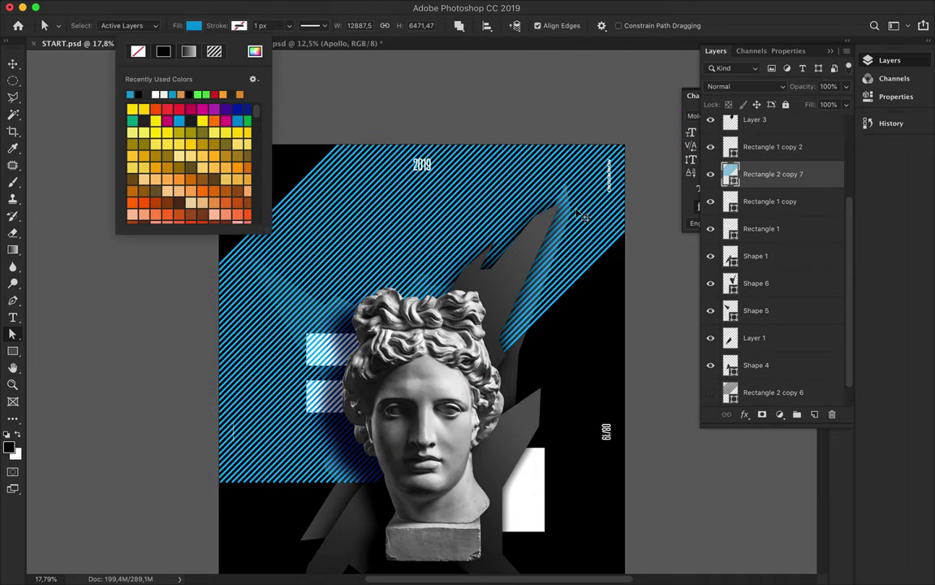
{"action": "key", "text": "Escape"}
Make a circular selection over the upper stripes and rasterize the stripes layer
{"action": "key", "text": "v"}
{"action": "key", "text": "m"}
{"action": "scroll", "coordinate": [341, 219], "scroll_direction": "up", "scroll_amount": 3}
{"action": "left_click_drag", "start_coordinate": [307, 197], "coordinate": [404, 270]}
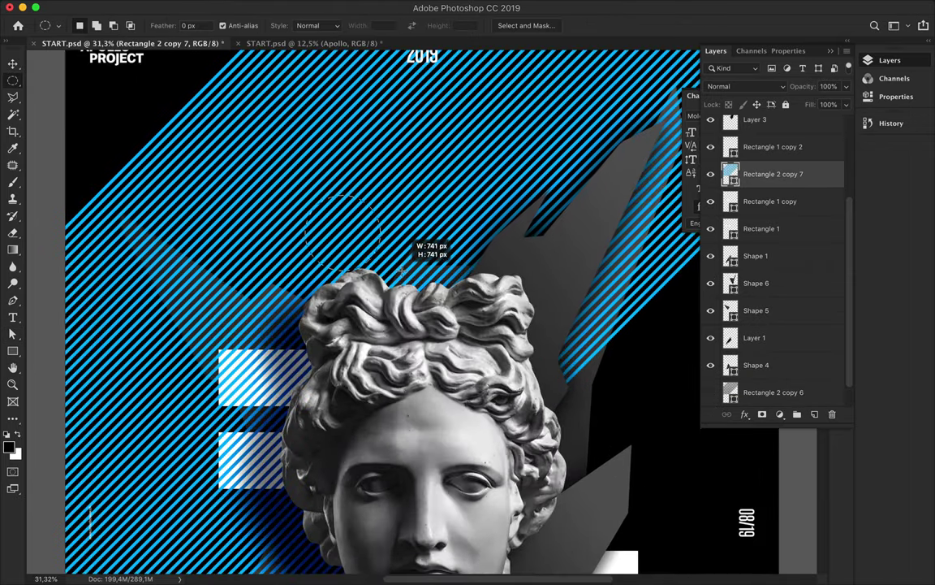
{"action": "left_click_drag", "start_coordinate": [402, 270], "coordinate": [397, 265]}
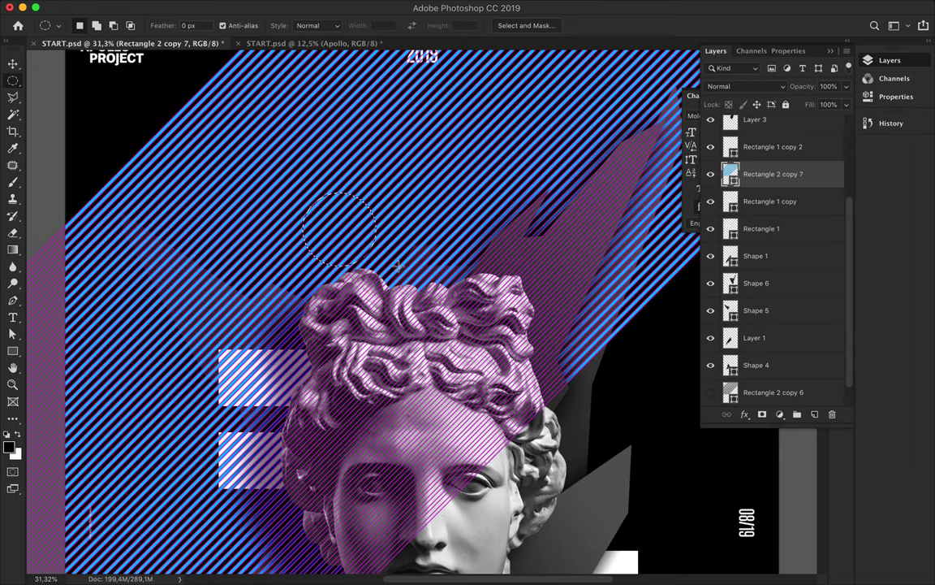
{"action": "right_click", "coordinate": [730, 173]}
{"action": "key", "text": "Escape"}
{"action": "right_click", "coordinate": [772, 173]}
{"action": "left_click", "coordinate": [684, 216]}
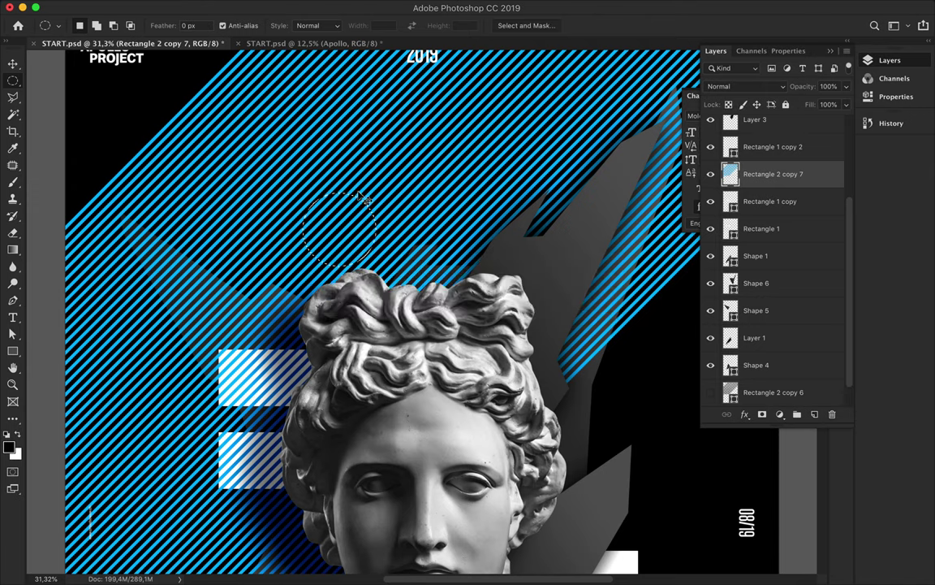
Copy the striped circle to a new layer and move it down beside the head
{"action": "key", "text": "ctrl+j"}
{"action": "key", "text": "v"}
{"action": "left_click_drag", "start_coordinate": [334, 229], "coordinate": [578, 461]}
{"action": "scroll", "coordinate": [578, 461], "scroll_direction": "down", "scroll_amount": 3}
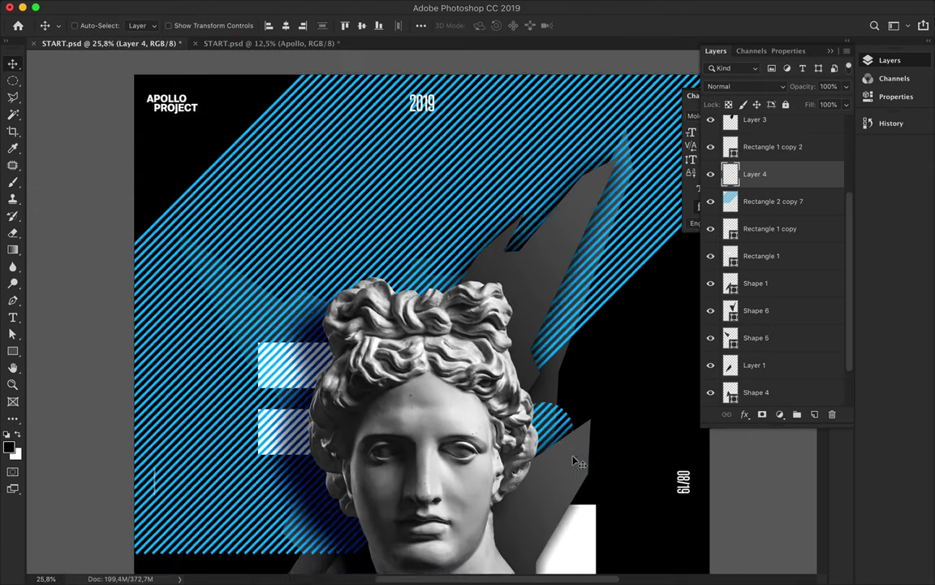
Return to the large stripes layer and begin tracing a shard with the Polygonal Lasso
{"action": "key", "text": "alt+bracketleft"}
{"action": "key", "text": "p"}
{"action": "key", "text": "l"}
{"action": "left_click", "coordinate": [261, 256]}
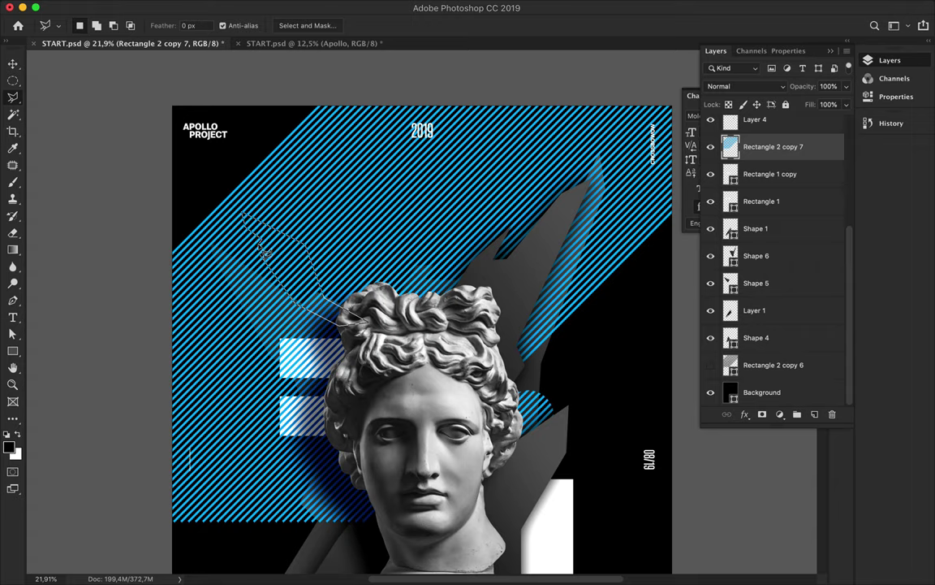
Copy the traced striped shard to a new layer and move it beside the bust
{"action": "left_click", "coordinate": [268, 263]}
{"action": "key", "text": "ctrl+j"}
{"action": "key", "text": "v"}
{"action": "left_click_drag", "start_coordinate": [289, 245], "coordinate": [315, 323]}
{"action": "scroll", "coordinate": [487, 325], "scroll_direction": "down", "scroll_amount": 5}
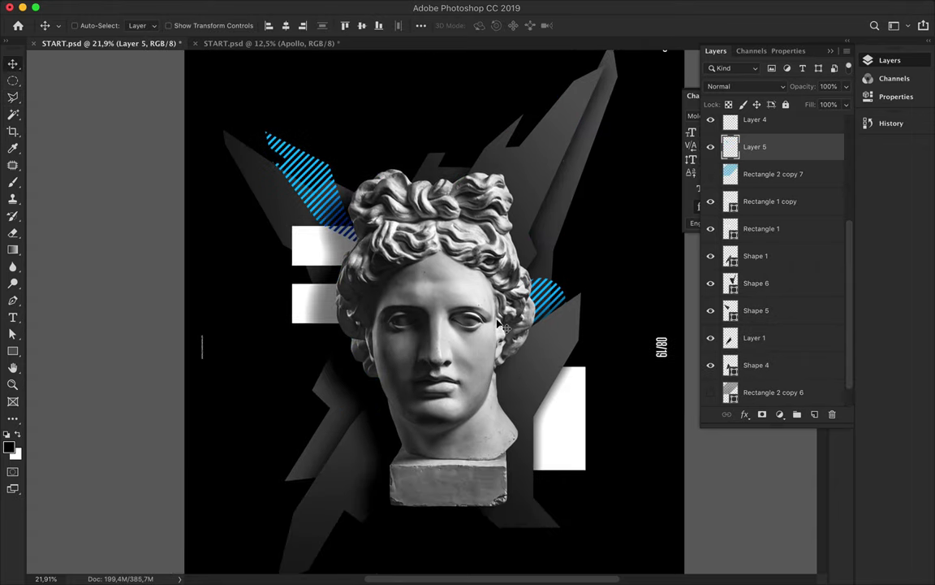
{"action": "scroll", "coordinate": [703, 230], "scroll_direction": "down", "scroll_amount": 2}
Show the large stripes layer, trace a strip, and place its copy above the head
{"action": "left_click", "coordinate": [790, 184]}
{"action": "left_click", "coordinate": [711, 174]}
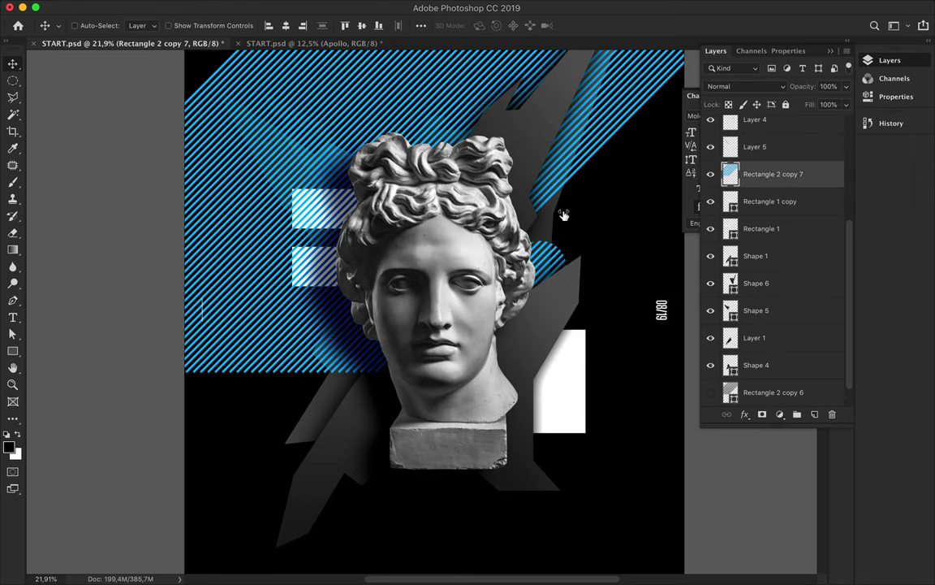
{"action": "scroll", "coordinate": [372, 133], "scroll_direction": "up", "scroll_amount": 3}
{"action": "key", "text": "l"}
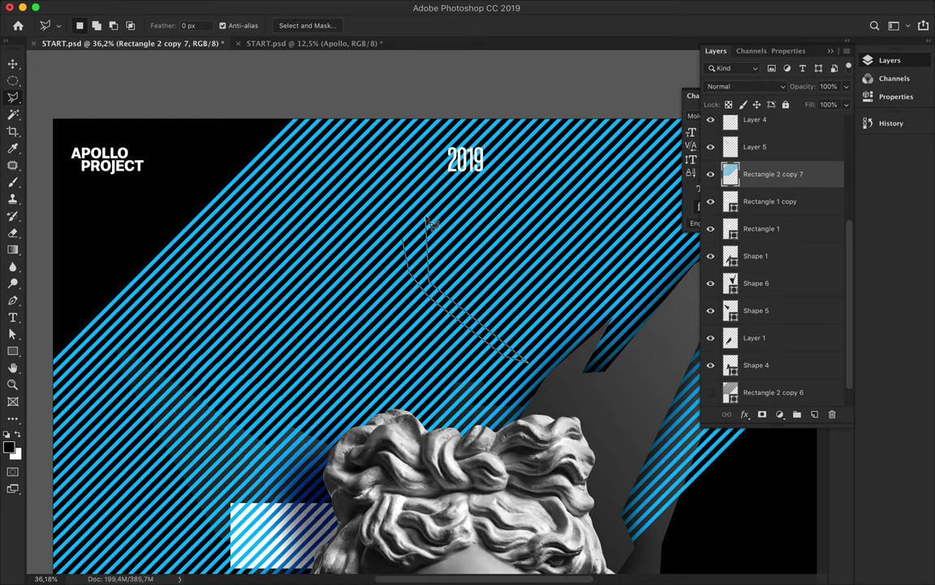
{"action": "scroll", "coordinate": [410, 252], "scroll_direction": "down", "scroll_amount": 2}
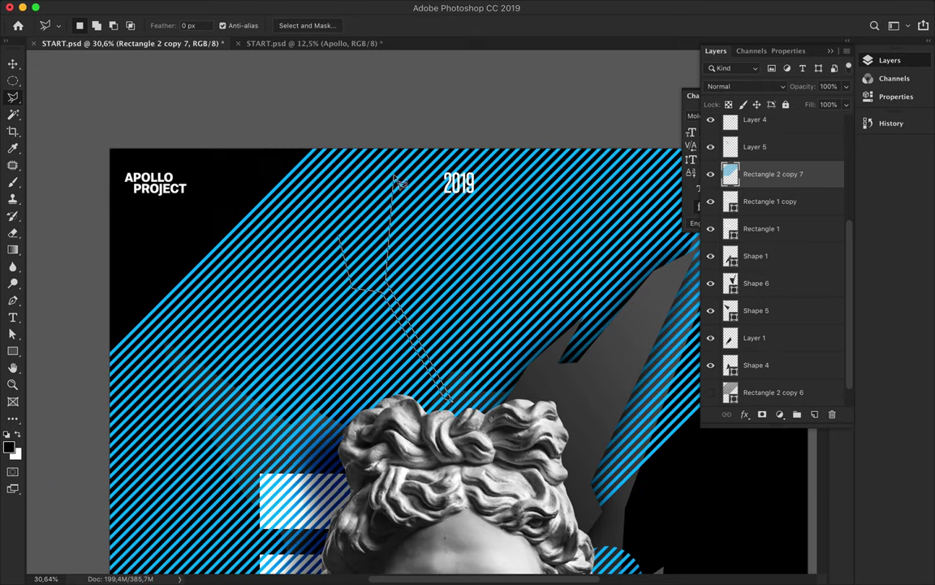
{"action": "key", "text": "ctrl+j"}
{"action": "key", "text": "v"}
{"action": "left_click_drag", "start_coordinate": [397, 277], "coordinate": [380, 305]}
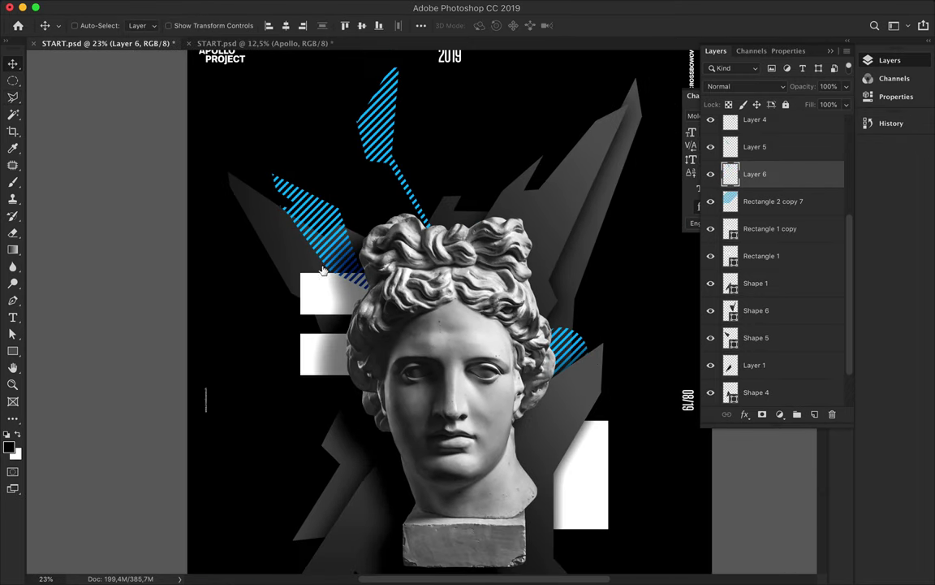
Copy another small striped piece to a new layer and move it below the bust
{"action": "key", "text": "ctrl+c"}
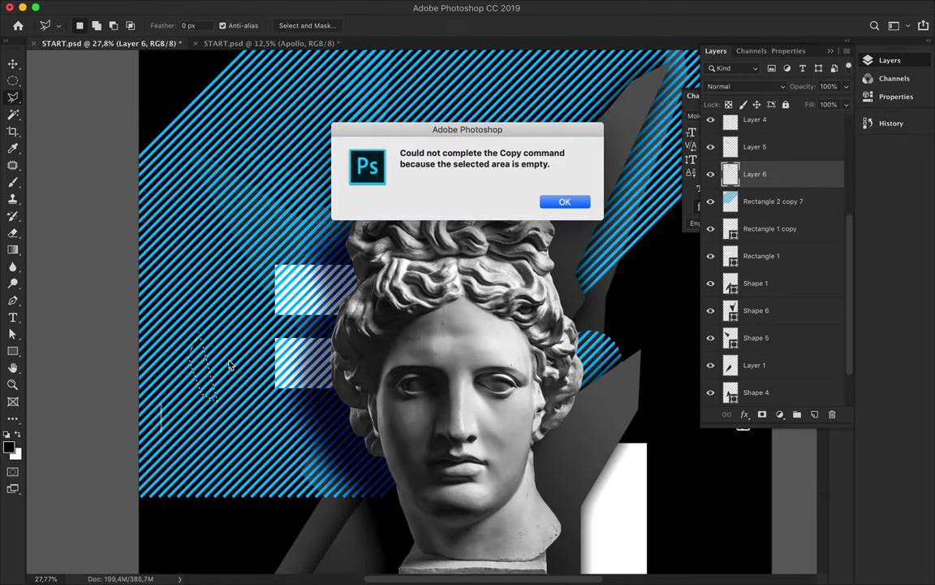
{"action": "key", "text": "Return"}
{"action": "left_click", "coordinate": [367, 254], "text": "ctrl"}
{"action": "key", "text": "ctrl+j"}
{"action": "key", "text": "v"}
{"action": "left_click_drag", "start_coordinate": [369, 254], "coordinate": [549, 321]}
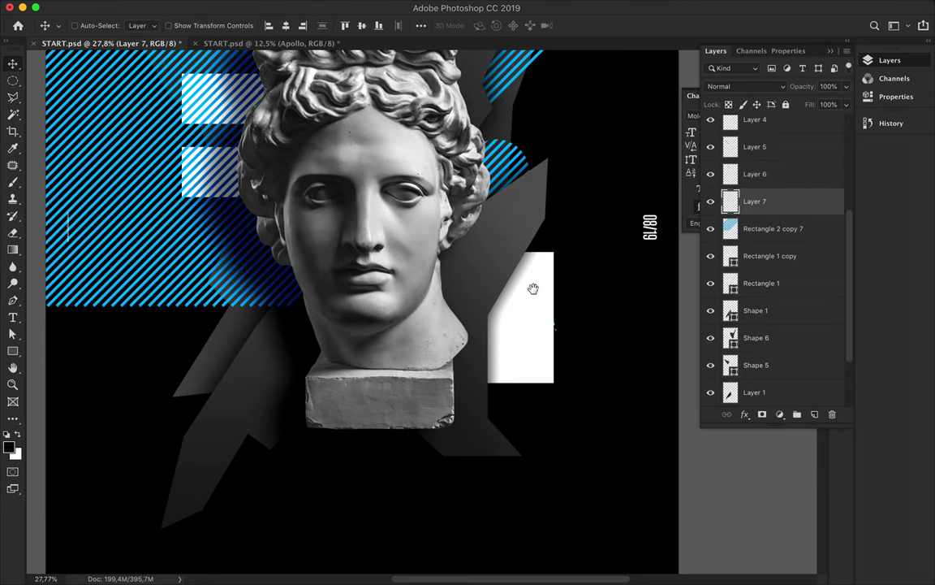
{"action": "left_click_drag", "start_coordinate": [549, 321], "coordinate": [402, 479]}
Hide the large stripes layer and start a new pen shape at the bust's cheek
{"action": "scroll", "coordinate": [402, 471], "scroll_direction": "down", "scroll_amount": 2, "text": "alt"}
{"action": "scroll", "coordinate": [772, 284], "scroll_direction": "down", "scroll_amount": 3}
{"action": "left_click", "coordinate": [711, 257]}
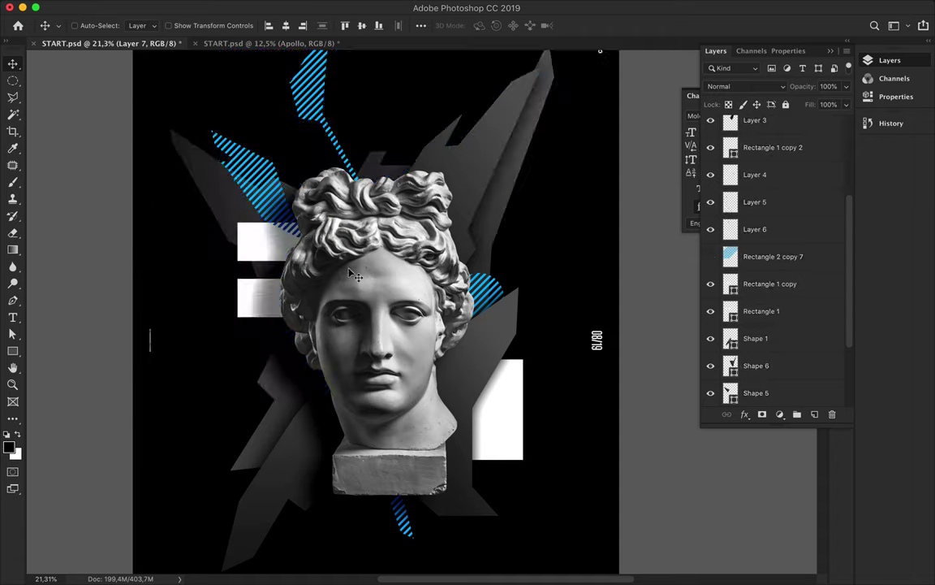
{"action": "scroll", "coordinate": [287, 183], "scroll_direction": "down", "scroll_amount": 3}
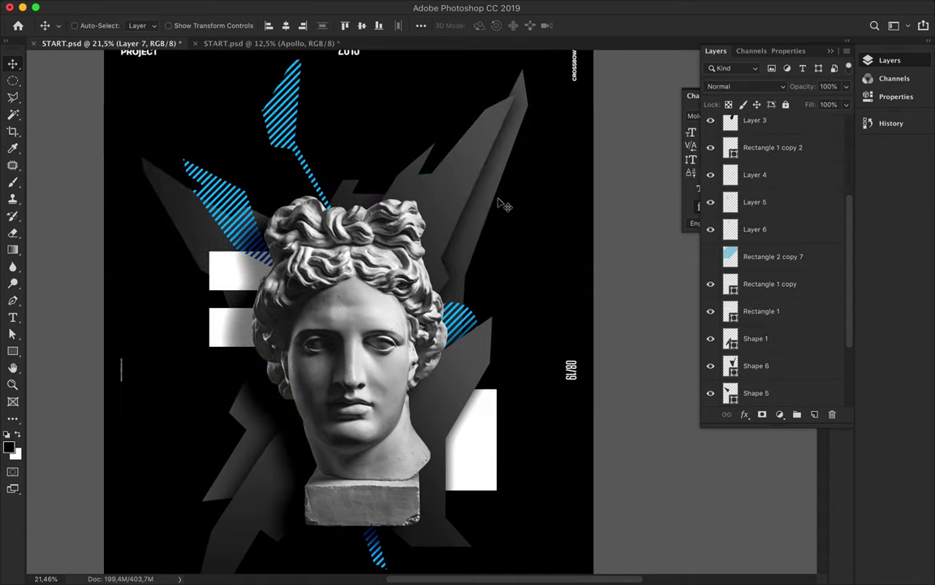
{"action": "key", "text": "p"}
{"action": "left_click", "coordinate": [346, 303]}
Draw a closed cyan shard outline from the cheek down to the lower left
{"action": "scroll", "coordinate": [213, 515], "scroll_direction": "down", "scroll_amount": 3}
{"action": "scroll", "coordinate": [213, 514], "scroll_direction": "left", "scroll_amount": 2}
{"action": "left_click", "coordinate": [244, 427]}
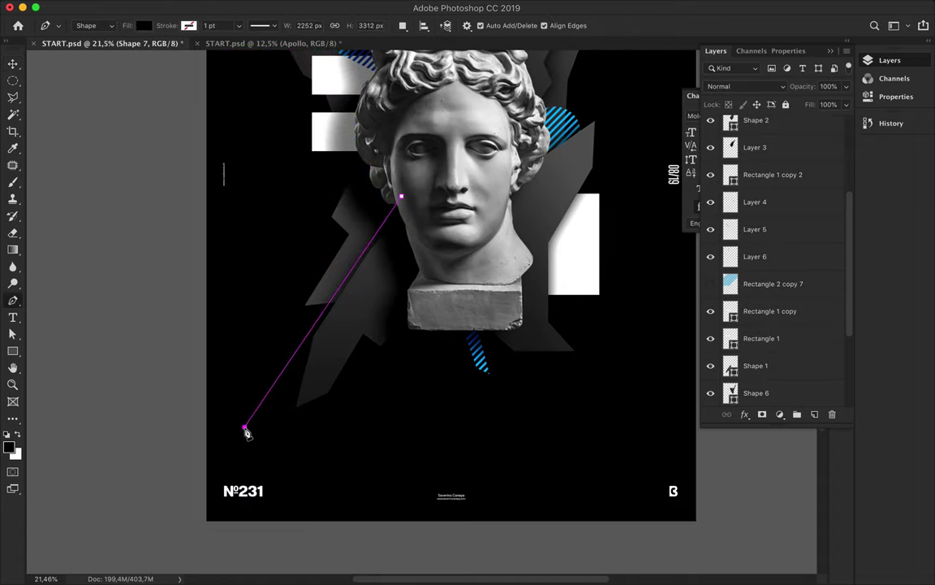
{"action": "left_click", "coordinate": [347, 378]}
{"action": "left_click", "coordinate": [401, 196]}
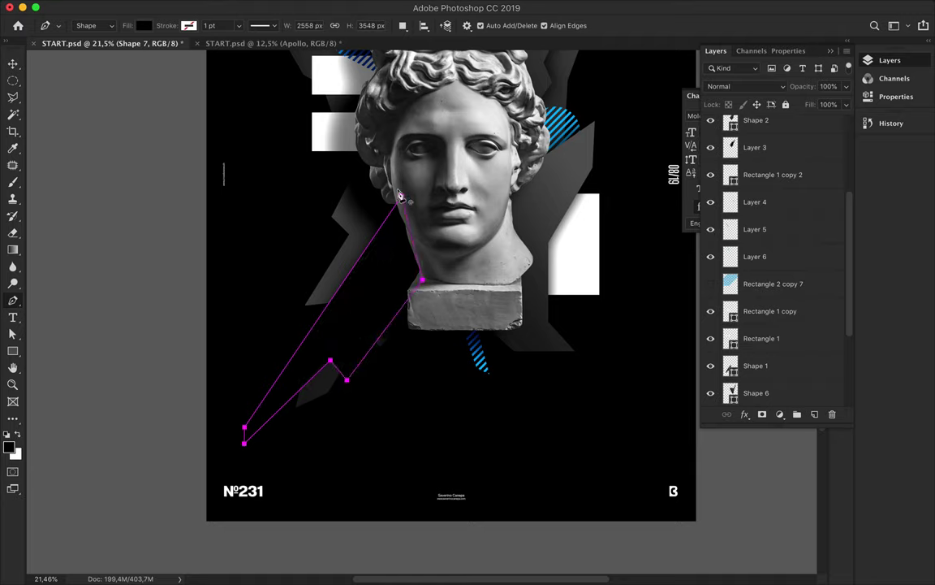
{"action": "left_click", "coordinate": [143, 25]}
{"action": "left_click", "coordinate": [78, 79]}
{"action": "key", "text": "v"}
Move the cyan shard's layer lower in the stack and adjust one of its corners
{"action": "scroll", "coordinate": [751, 253], "scroll_direction": "up", "scroll_amount": 2}
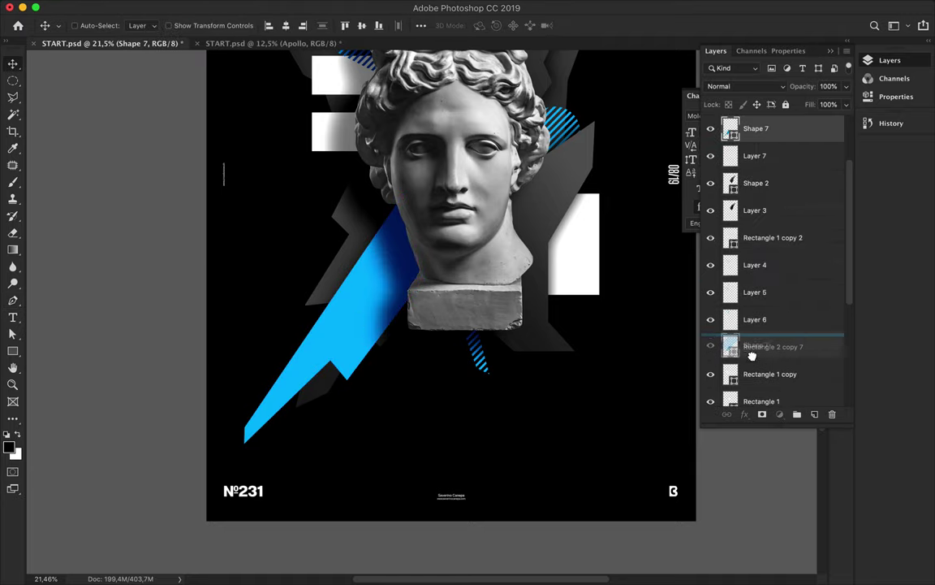
{"action": "left_click_drag", "start_coordinate": [755, 125], "coordinate": [763, 334]}
{"action": "key", "text": "a"}
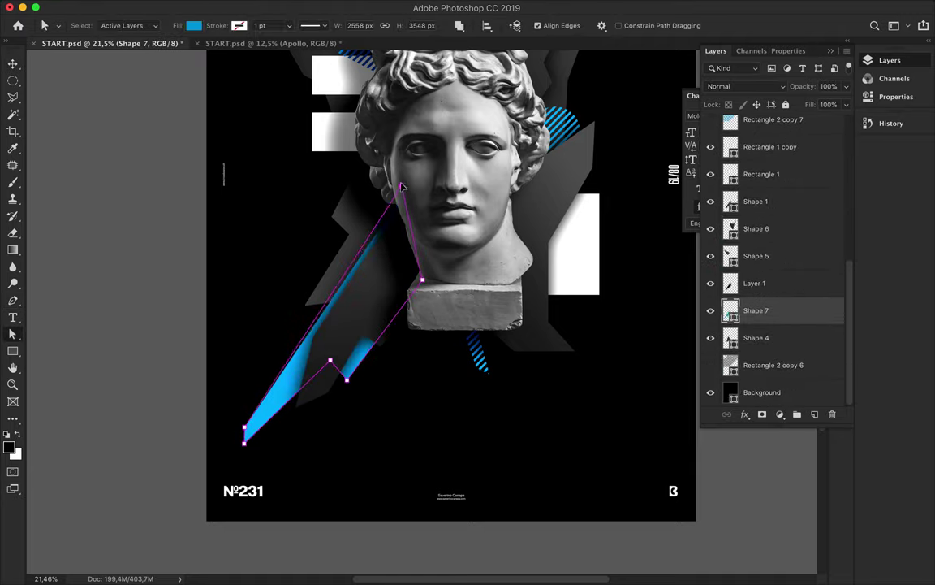
{"action": "left_click_drag", "start_coordinate": [415, 300], "coordinate": [438, 319]}
{"action": "left_click", "coordinate": [438, 319]}
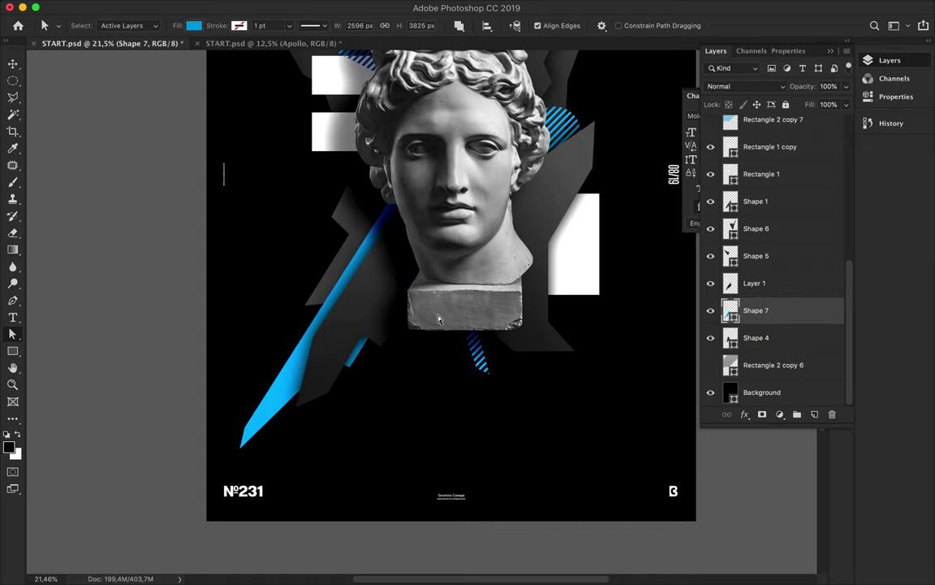
{"action": "left_click", "coordinate": [341, 329]}
{"action": "scroll", "coordinate": [318, 374], "scroll_direction": "down", "scroll_amount": 2}
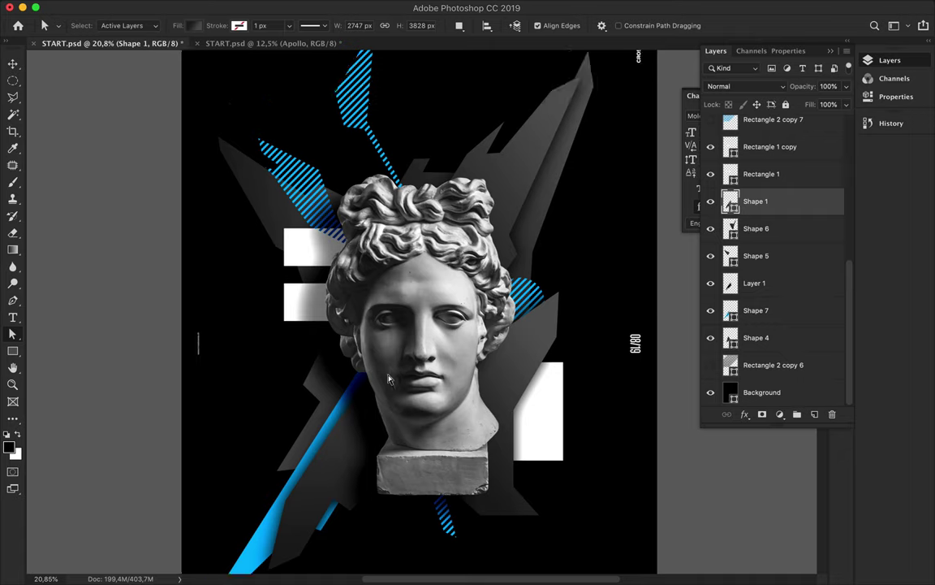
{"action": "scroll", "coordinate": [349, 338], "scroll_direction": "up", "scroll_amount": 2}
Draw a circle beside the bust with the Ellipse tool, undoing a mistaken square
{"action": "key", "text": "v"}
{"action": "key", "text": "u"}
{"action": "left_click_drag", "start_coordinate": [436, 355], "coordinate": [476, 396]}
{"action": "key", "text": "ctrl+z"}
{"action": "right_click", "coordinate": [13, 351]}
{"action": "left_click", "coordinate": [49, 339]}
{"action": "left_click_drag", "start_coordinate": [449, 357], "coordinate": [491, 399]}
Fill the circle's outline dark on a new layer and apply Gaussian Blur
{"action": "key", "text": "v"}
{"action": "left_click", "coordinate": [715, 50]}
{"action": "key", "text": "ctrl+shift+alt+n"}
{"action": "key", "text": "g"}
{"action": "left_click", "coordinate": [462, 365]}
{"action": "key", "text": "ctrl+d"}
{"action": "key", "text": "m"}
{"action": "left_click", "coordinate": [436, 9]}
{"action": "left_click", "coordinate": [445, 27]}
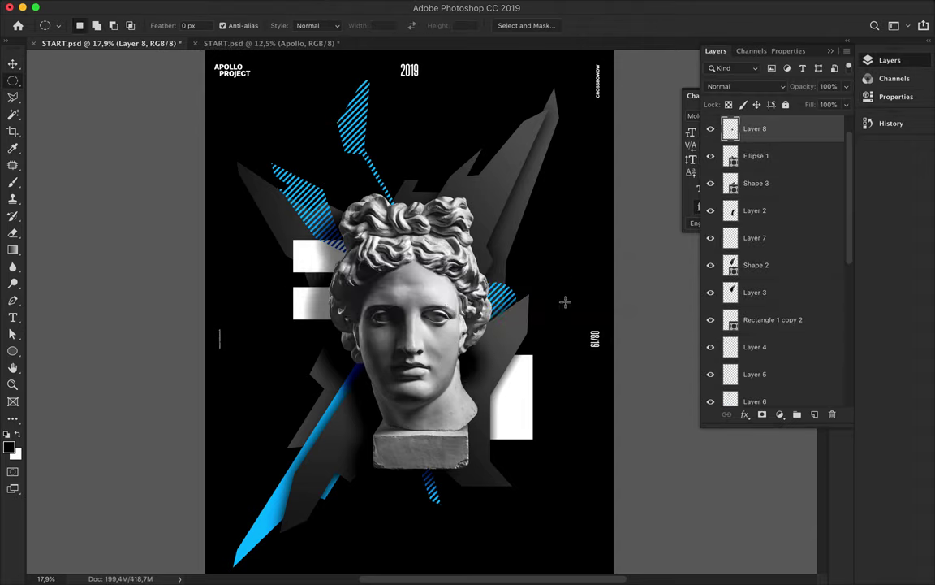
Place the blurred shadow below the circle and position both beside the bust's jaw
{"action": "key", "text": "v"}
{"action": "left_click_drag", "start_coordinate": [755, 128], "coordinate": [759, 166]}
{"action": "key", "text": "ctrl+plus"}
{"action": "left_click_drag", "start_coordinate": [520, 380], "coordinate": [489, 385]}
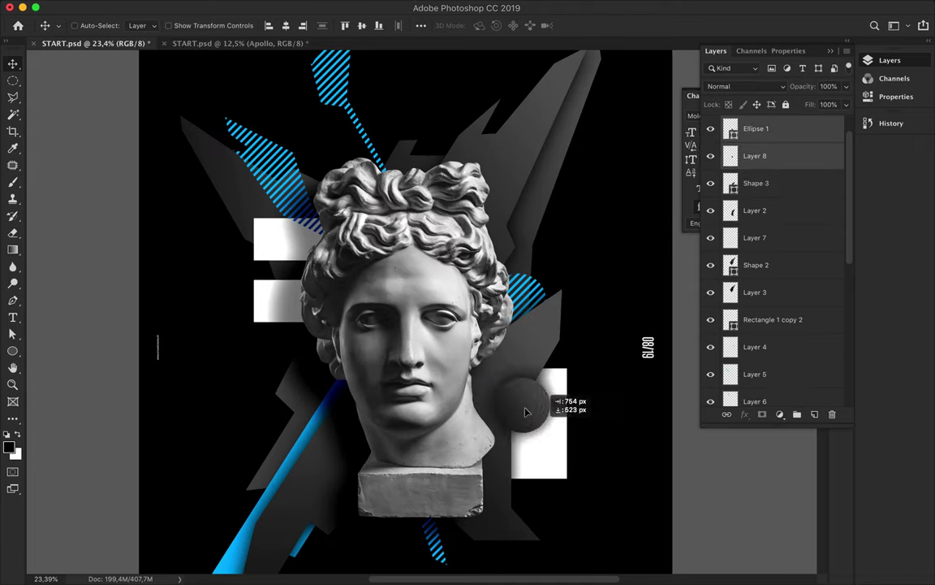
{"action": "mouse_move", "coordinate": [489, 385]}
{"action": "left_mouse_down"}
{"action": "mouse_move", "coordinate": [320, 452]}
{"action": "mouse_move", "coordinate": [276, 438]}
{"action": "left_mouse_up"}
Duplicate the circle and shadow, shrink the copy, and move it to the lower left
{"action": "key", "text": "ctrl+j"}
{"action": "key", "text": "ctrl+t"}
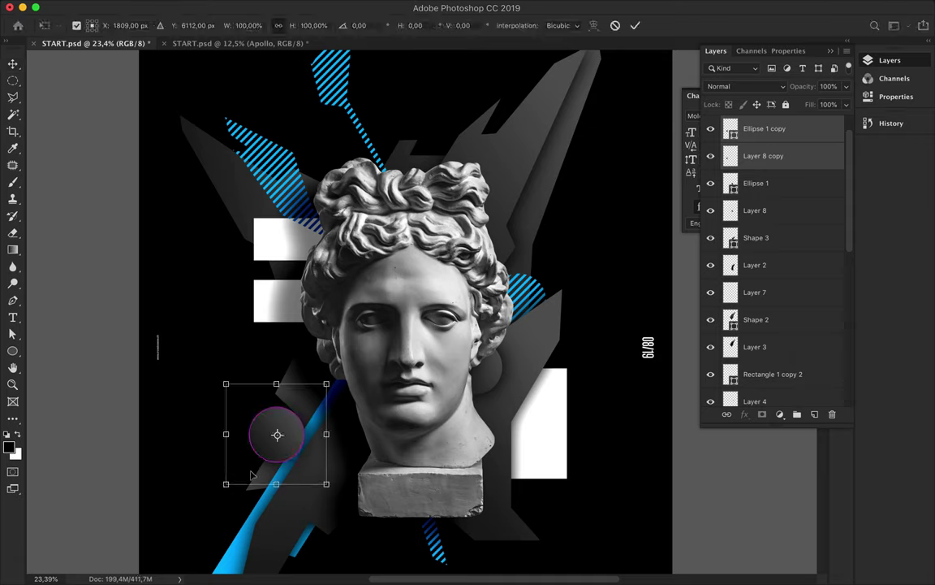
{"action": "left_click_drag", "start_coordinate": [226, 480], "coordinate": [261, 448]}
{"action": "key", "text": "Return"}
{"action": "left_click_drag", "start_coordinate": [278, 395], "coordinate": [299, 444]}
{"action": "key", "text": "a"}
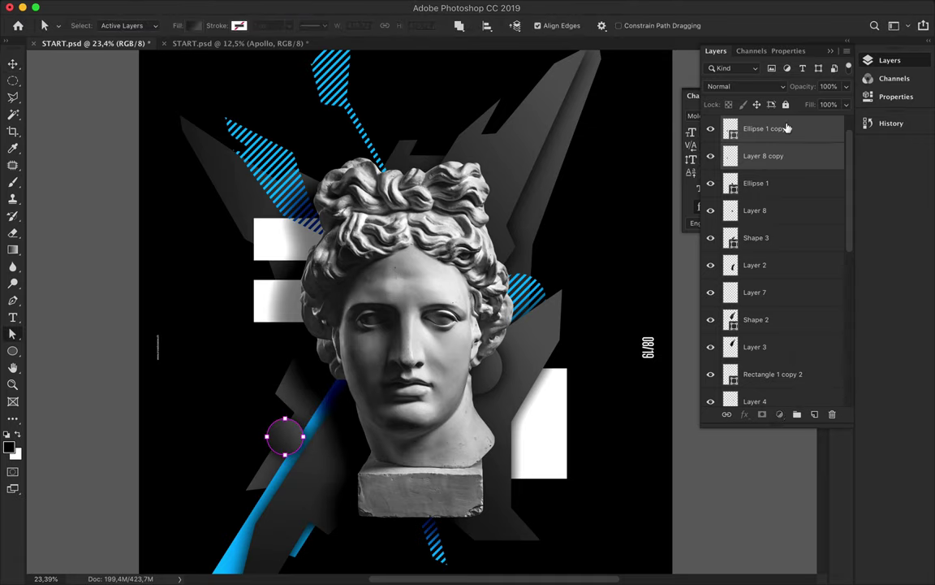
{"action": "left_click", "coordinate": [195, 25]}
Move both circle copy layers down the stack below Shape 4
{"action": "key", "text": "v"}
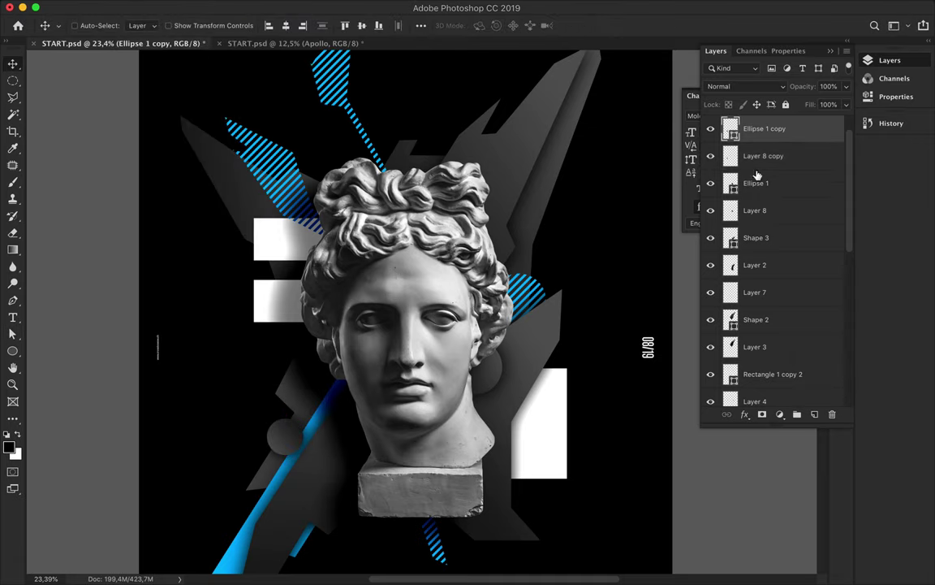
{"action": "left_click", "coordinate": [763, 155], "text": "shift"}
{"action": "mouse_move", "coordinate": [759, 155]}
{"action": "left_mouse_down"}
{"action": "mouse_move", "coordinate": [746, 293]}
{"action": "mouse_move", "coordinate": [777, 374]}
{"action": "left_mouse_up"}
{"action": "left_click_drag", "start_coordinate": [762, 249], "coordinate": [768, 358]}
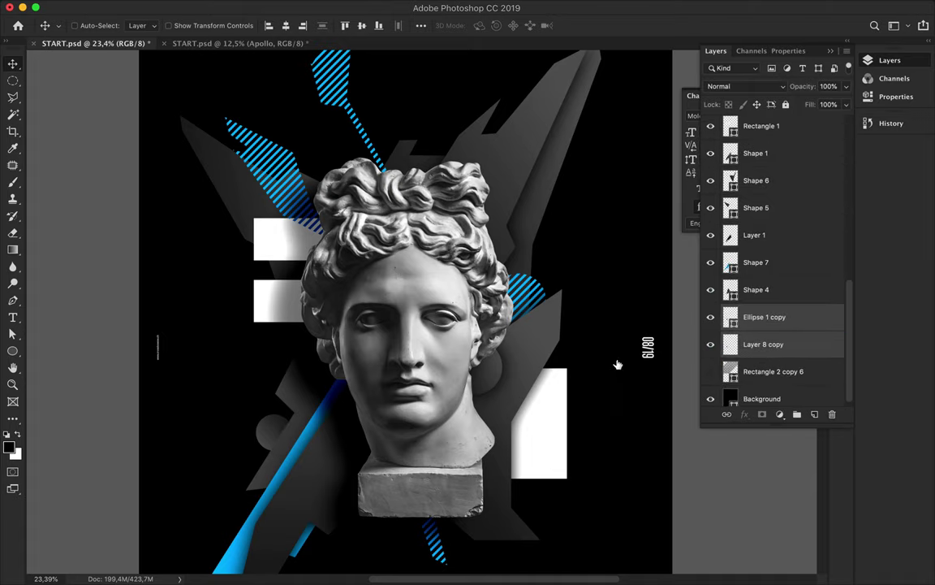
Add a new Layer 9 below Shape 4 and load Shape 4's outline as a selection
{"action": "left_click", "coordinate": [773, 279]}
{"action": "key", "text": "ctrl+shift+alt+n"}
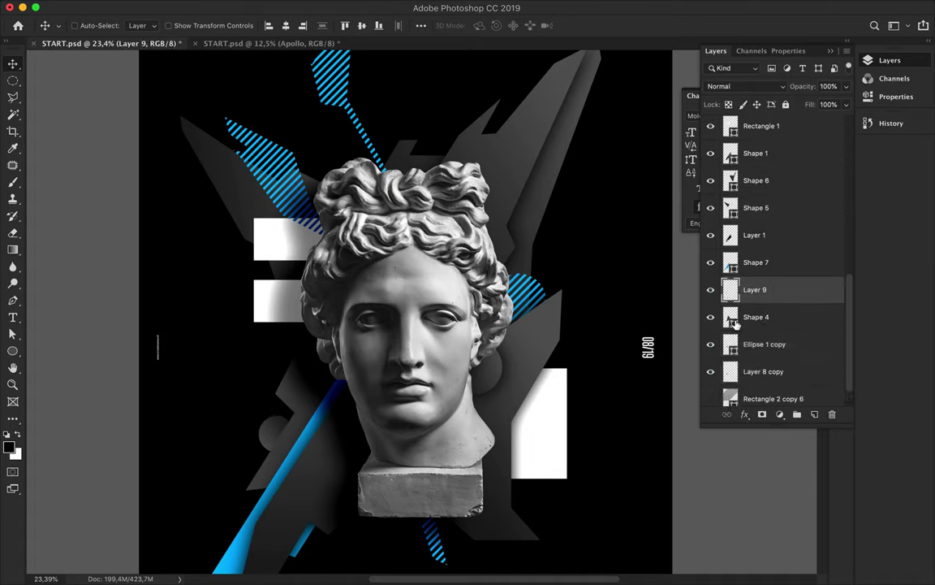
{"action": "left_click_drag", "start_coordinate": [755, 289], "coordinate": [755, 318]}
{"action": "left_click", "coordinate": [731, 289], "text": "ctrl"}
Paint shading on Layer 9 and soften it with a blur filter
{"action": "key", "text": "b"}
{"action": "key", "text": "m"}
{"action": "left_click", "coordinate": [319, 8]}
{"action": "left_click", "coordinate": [349, 25]}
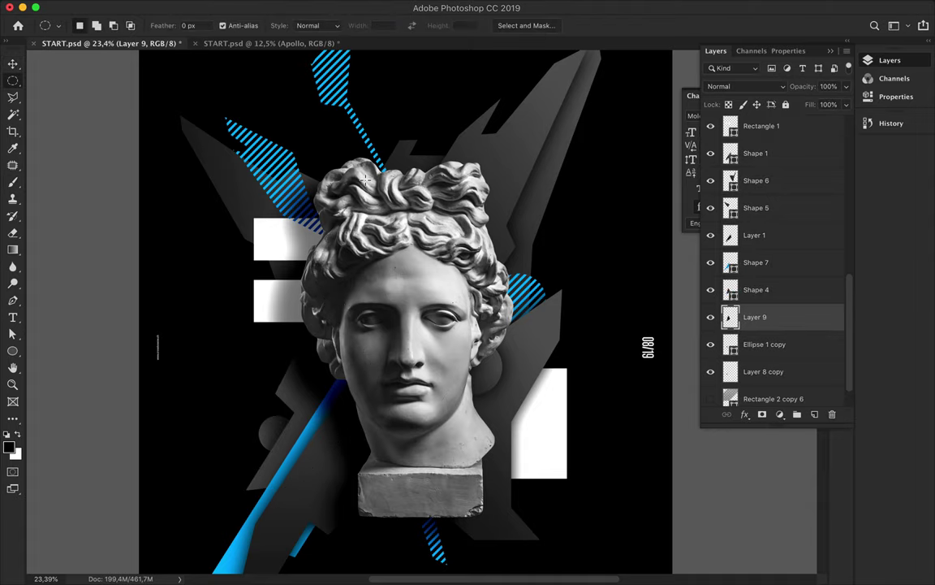
{"action": "key", "text": "v"}
{"action": "scroll", "coordinate": [471, 357], "scroll_direction": "up", "scroll_amount": 5}
{"action": "scroll", "coordinate": [471, 357], "scroll_direction": "down", "scroll_amount": 5}
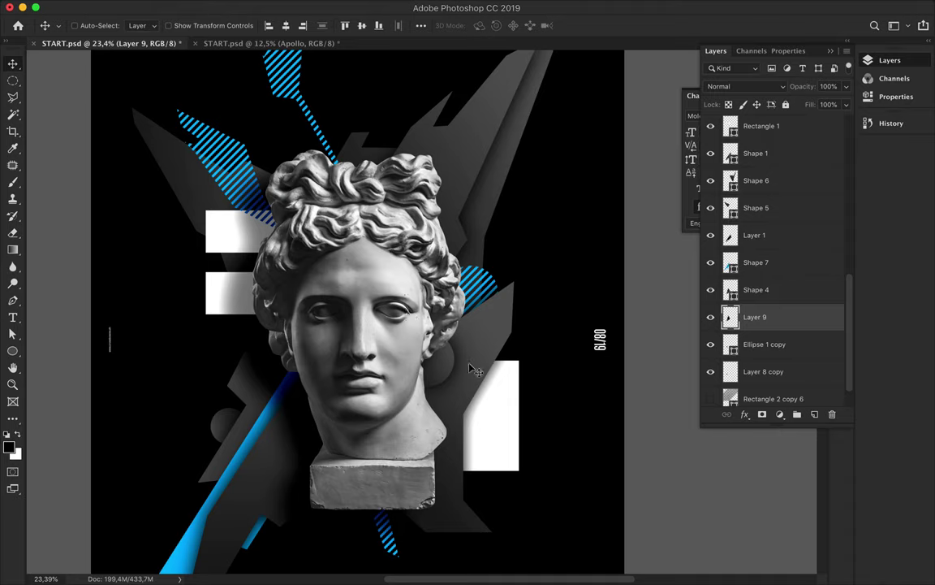
{"action": "left_click", "coordinate": [457, 398]}
Draw a small shard beside the bust's jaw and fill it cyan
{"action": "key", "text": "p"}
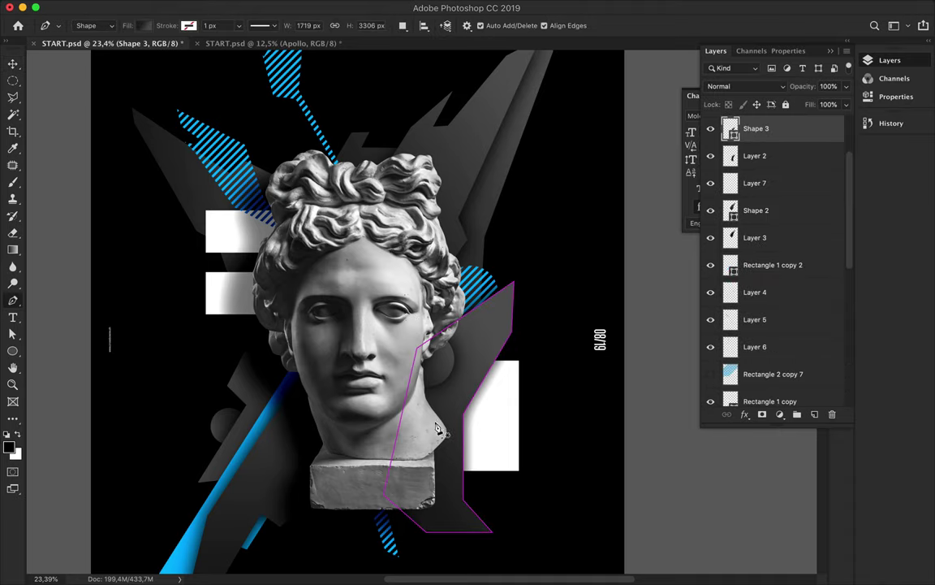
{"action": "left_click", "coordinate": [435, 421]}
{"action": "left_click", "coordinate": [471, 368]}
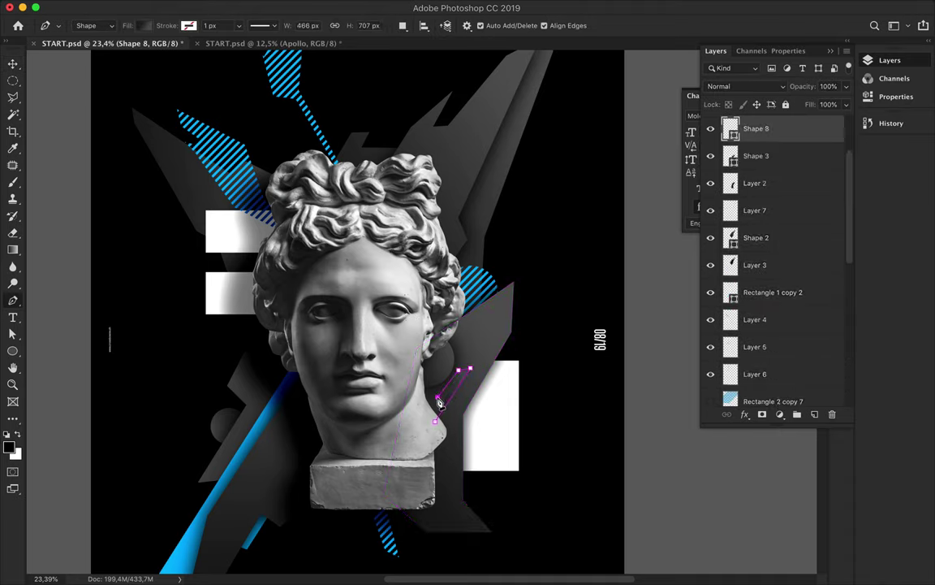
{"action": "left_click", "coordinate": [142, 25]}
{"action": "left_click", "coordinate": [125, 187]}
{"action": "key", "text": "a"}
{"action": "scroll", "coordinate": [467, 511], "scroll_direction": "down", "scroll_amount": 2}
{"action": "scroll", "coordinate": [466, 511], "scroll_direction": "down", "scroll_amount": 2}
Draw a thin shard angling down below the plinth and refine its points
{"action": "key", "text": "p"}
{"action": "left_click", "coordinate": [415, 450]}
{"action": "left_click", "coordinate": [444, 498]}
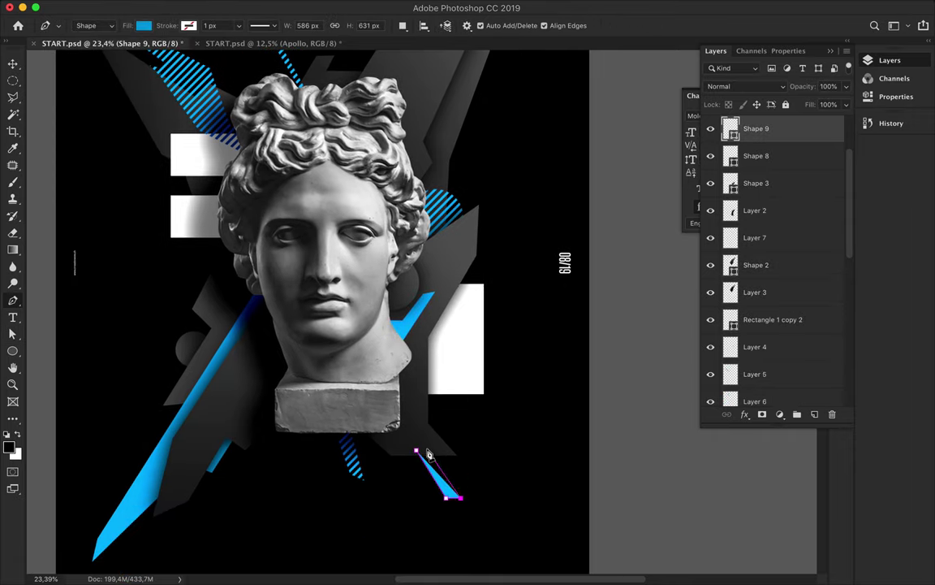
{"action": "key", "text": "a"}
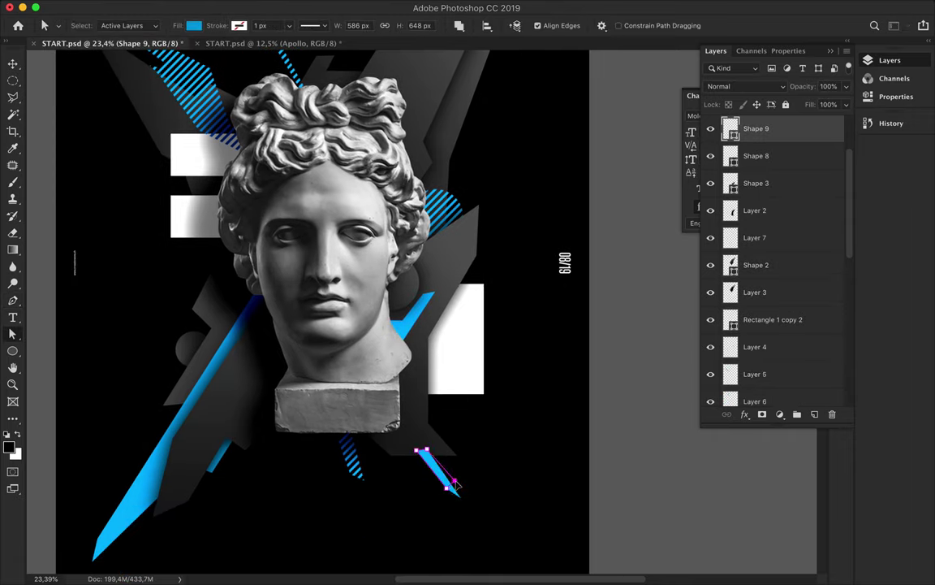
{"action": "left_click", "coordinate": [626, 495]}
{"action": "scroll", "coordinate": [626, 494], "scroll_direction": "down", "scroll_amount": 1}
{"action": "left_click", "coordinate": [439, 455]}
{"action": "scroll", "coordinate": [599, 486], "scroll_direction": "left", "scroll_amount": 3}
{"action": "left_click", "coordinate": [544, 436]}
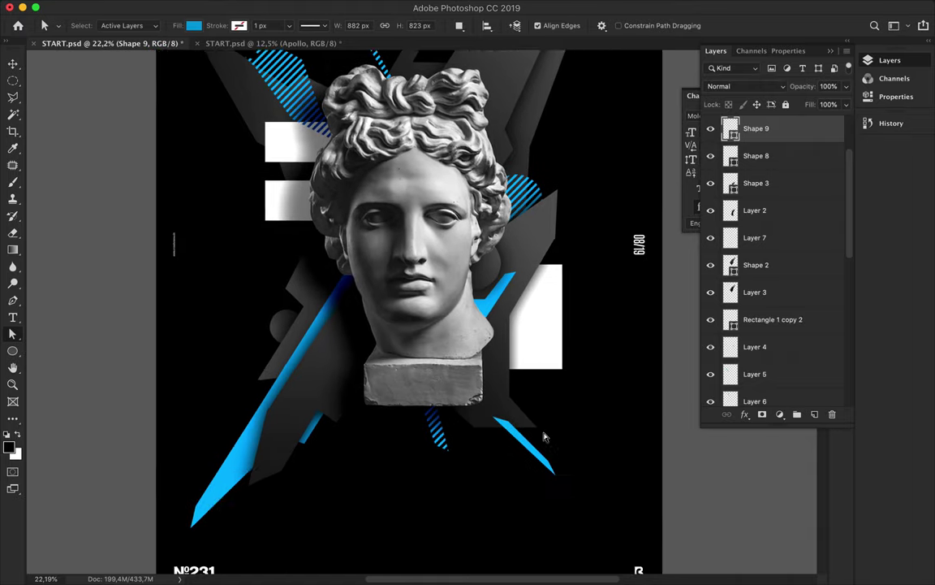
Select the Layer 4 shading, then the gray shard Shape 3, from the canvas
{"action": "scroll", "coordinate": [527, 382], "scroll_direction": "up", "scroll_amount": 3}
{"action": "scroll", "coordinate": [503, 301], "scroll_direction": "down", "scroll_amount": 1}
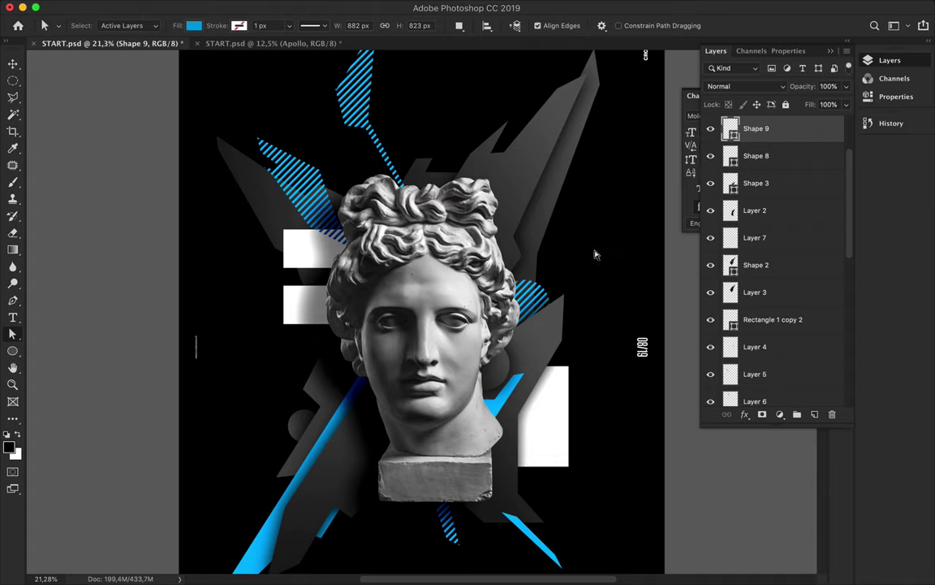
{"action": "scroll", "coordinate": [558, 316], "scroll_direction": "down", "scroll_amount": 2}
{"action": "scroll", "coordinate": [558, 316], "scroll_direction": "right", "scroll_amount": 1}
{"action": "key", "text": "v"}
{"action": "left_click", "coordinate": [522, 367]}
{"action": "left_click", "coordinate": [497, 376]}
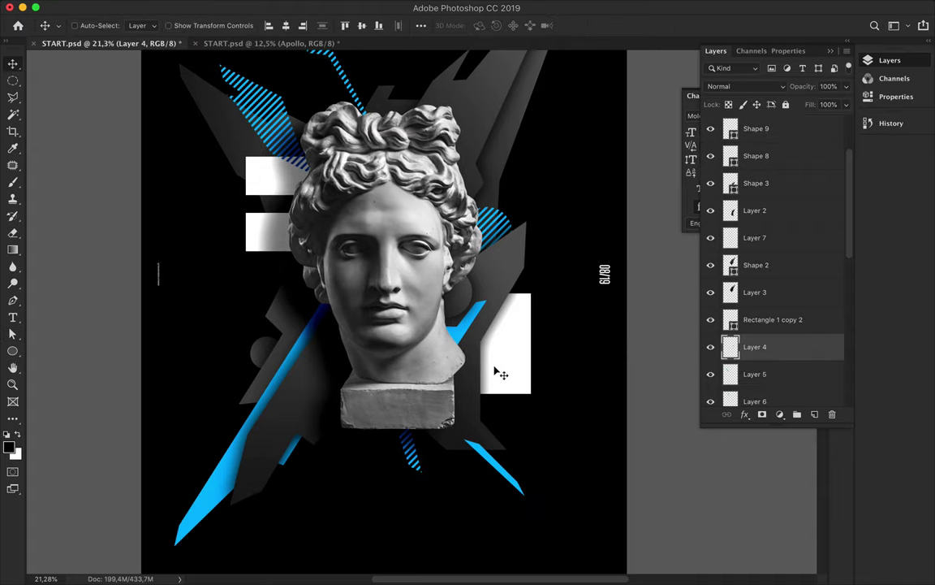
{"action": "left_click", "coordinate": [548, 389]}
Draw Shape 10 as a dark gray shard from below the plinth to above the white bar
{"action": "key", "text": "p"}
{"action": "left_click", "coordinate": [423, 416]}
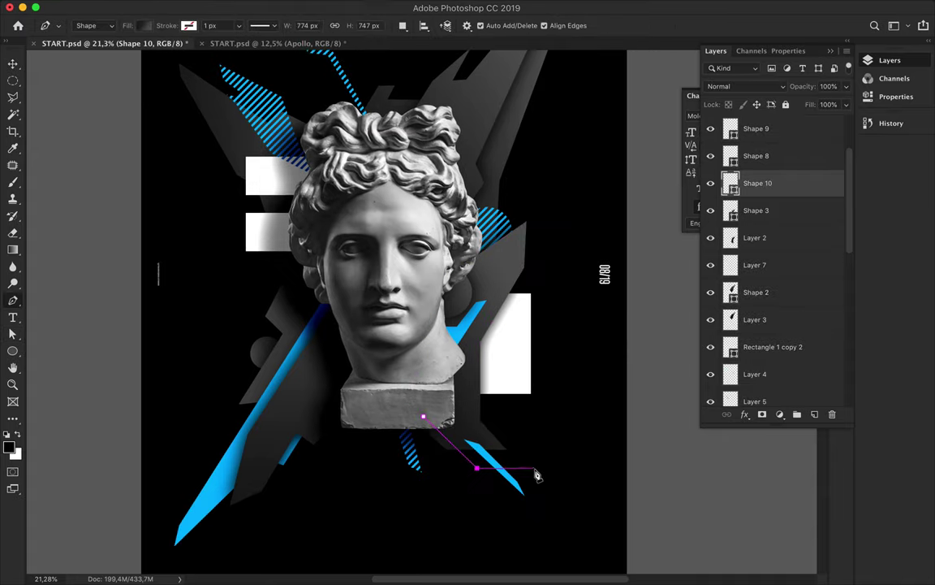
{"action": "left_click", "coordinate": [556, 449]}
{"action": "left_click", "coordinate": [509, 414]}
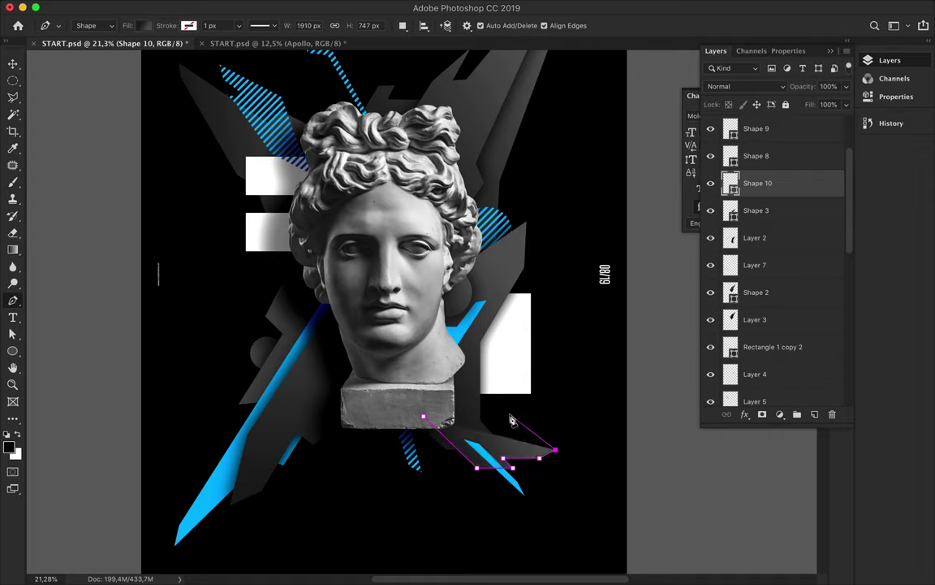
{"action": "left_click", "coordinate": [555, 333]}
{"action": "left_click", "coordinate": [556, 278]}
{"action": "left_click", "coordinate": [564, 220]}
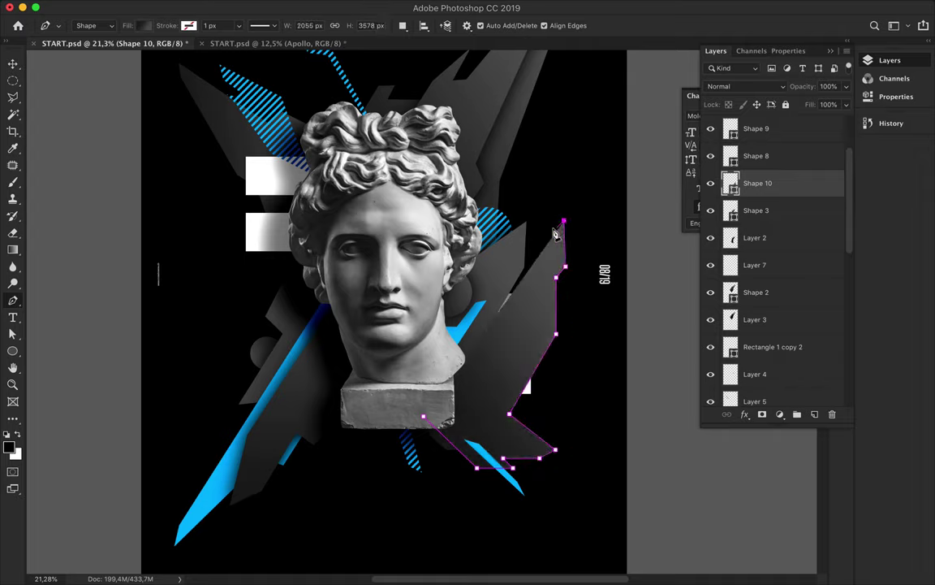
{"action": "left_click", "coordinate": [541, 141]}
{"action": "left_click", "coordinate": [534, 130]}
{"action": "left_click", "coordinate": [498, 159]}
{"action": "left_click", "coordinate": [418, 225]}
{"action": "left_click", "coordinate": [423, 416]}
Move Shape 10 below Layer 4 and refine its inner, right-side and bottom corners
{"action": "mouse_move", "coordinate": [759, 319]}
{"action": "left_mouse_down"}
{"action": "mouse_move", "coordinate": [765, 333]}
{"action": "mouse_move", "coordinate": [753, 386]}
{"action": "left_mouse_up"}
{"action": "key", "text": "a"}
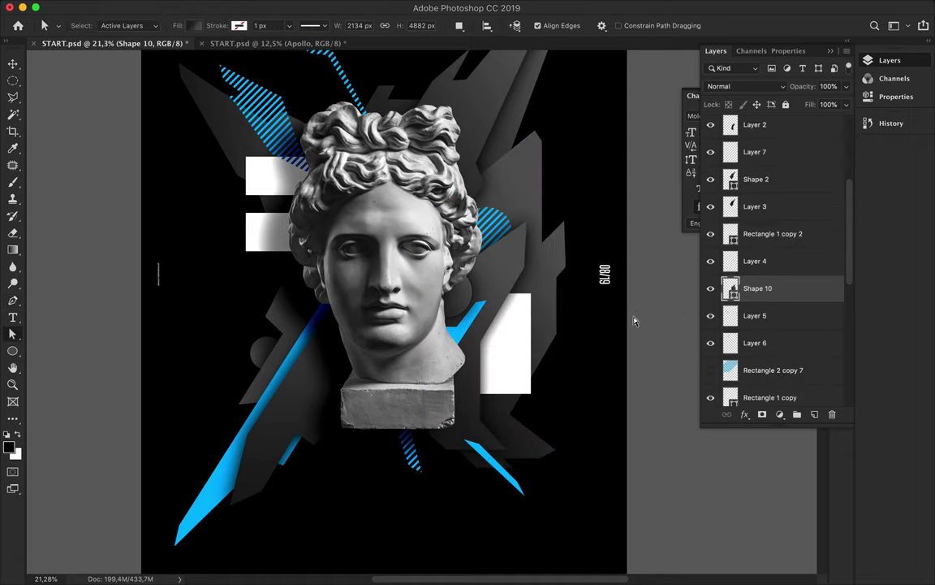
{"action": "left_click", "coordinate": [543, 246]}
{"action": "left_click_drag", "start_coordinate": [494, 279], "coordinate": [490, 292]}
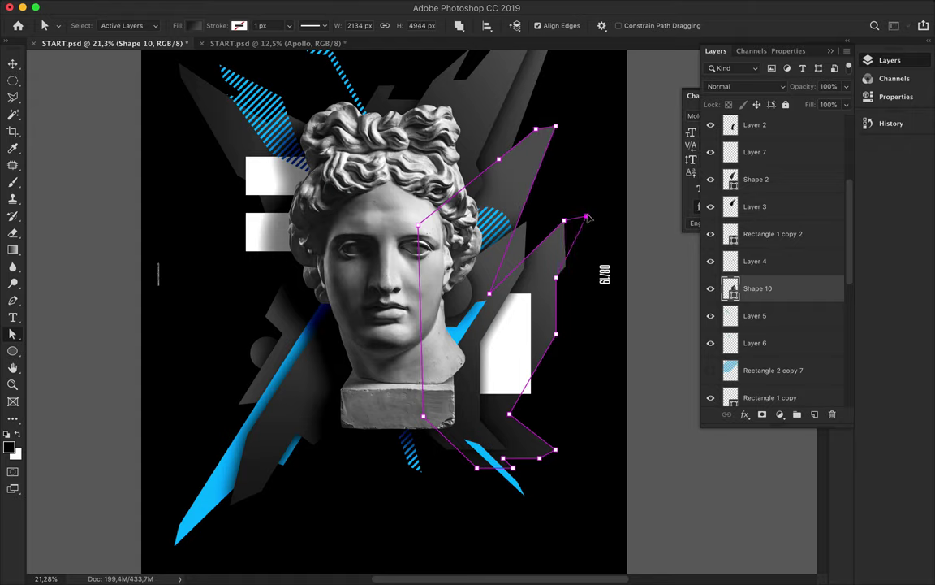
{"action": "left_click_drag", "start_coordinate": [557, 338], "coordinate": [540, 337]}
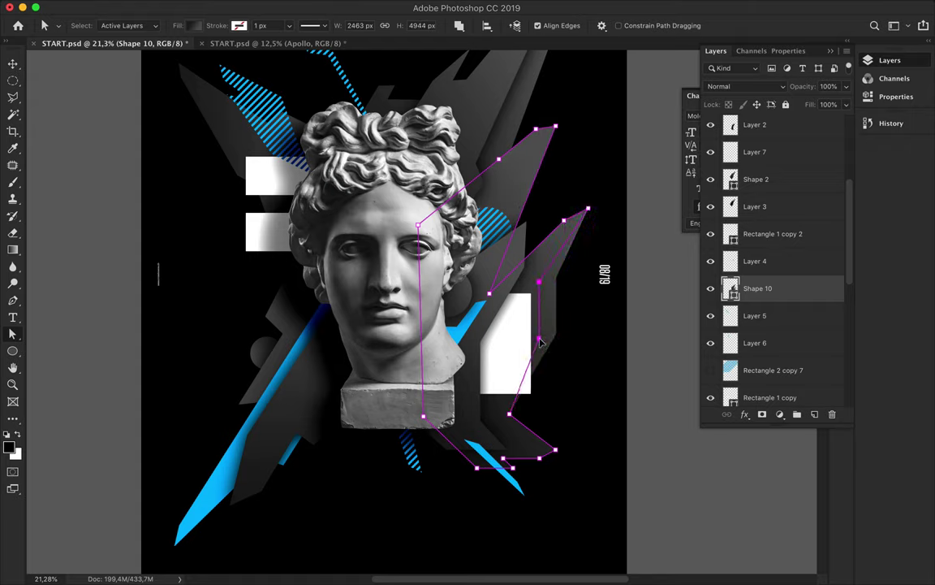
{"action": "mouse_move", "coordinate": [540, 459]}
{"action": "left_mouse_down"}
{"action": "mouse_move", "coordinate": [543, 440]}
{"action": "mouse_move", "coordinate": [553, 447]}
{"action": "mouse_move", "coordinate": [544, 509]}
{"action": "mouse_move", "coordinate": [557, 524]}
{"action": "left_mouse_up"}
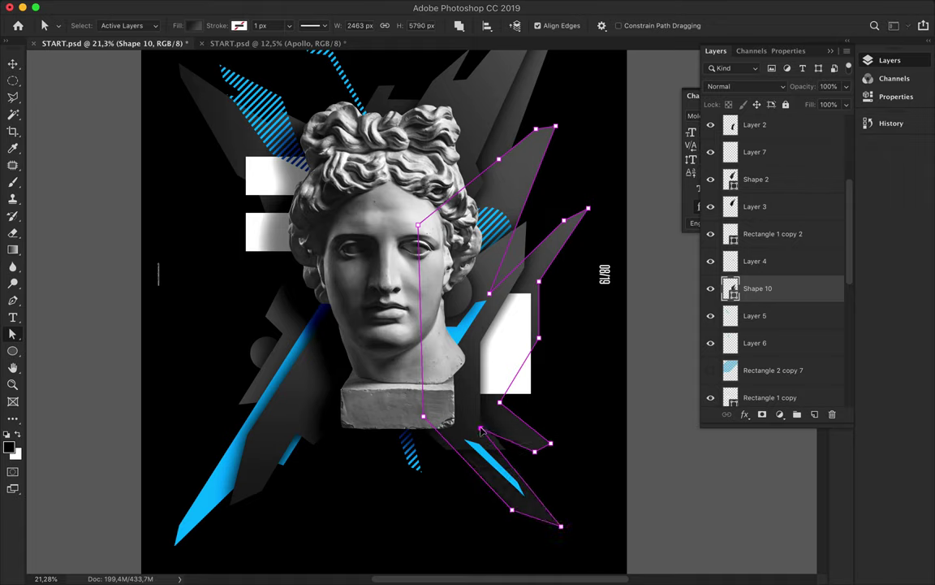
Deselect Shape 10's outline and place the first point of a new shard, Shape 11
{"action": "key", "text": "Return"}
{"action": "scroll", "coordinate": [622, 420], "scroll_direction": "up", "scroll_amount": 5}
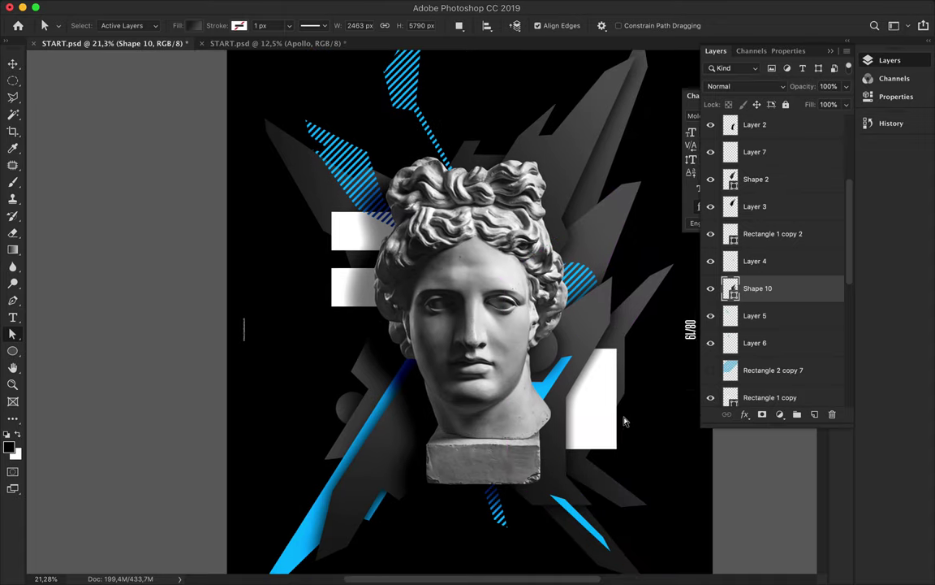
{"action": "key", "text": "v"}
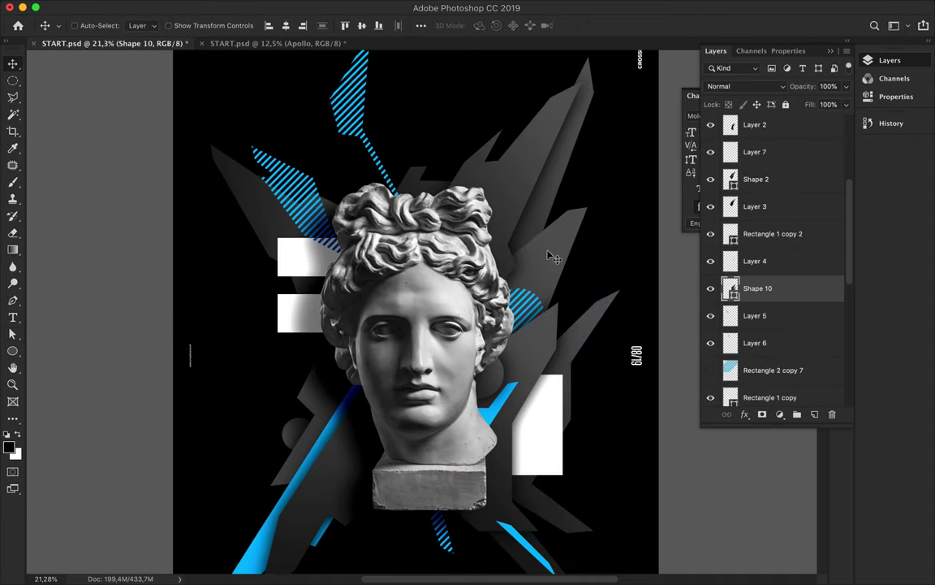
{"action": "key", "text": "p"}
{"action": "left_click", "coordinate": [503, 289]}
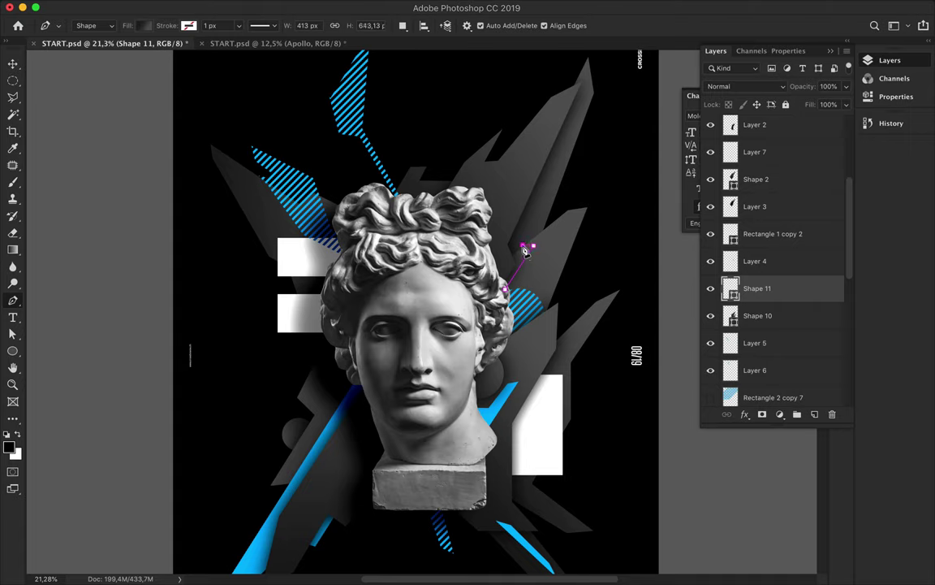
Fill the new Shape 11 with cyan
{"action": "key", "text": "a"}
{"action": "left_click", "coordinate": [194, 25]}
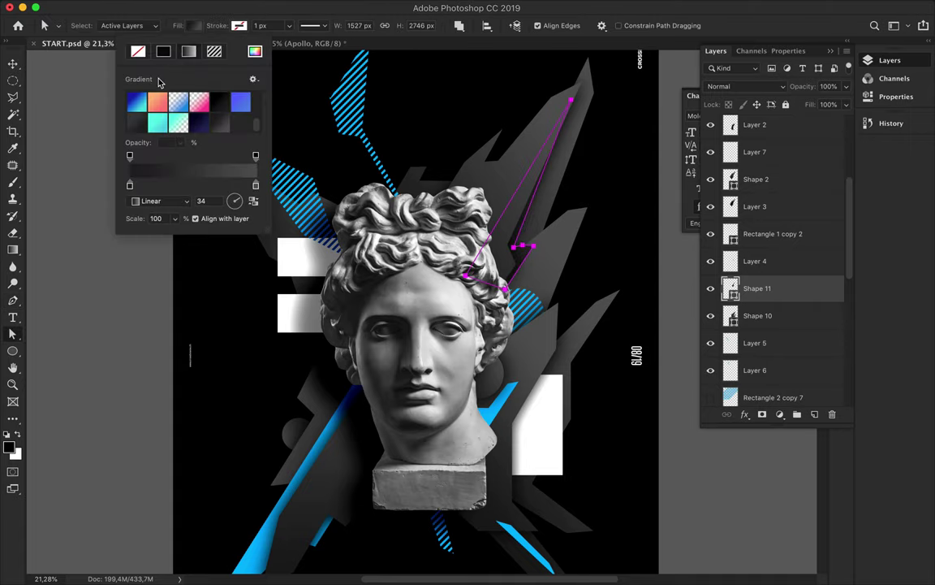
{"action": "key", "text": "Return"}
{"action": "scroll", "coordinate": [482, 268], "scroll_direction": "up", "scroll_amount": 3}
Reshape the cyan sliver along the gray shard, undoing the lower-left point shift
{"action": "left_click_drag", "start_coordinate": [482, 268], "coordinate": [492, 246]}
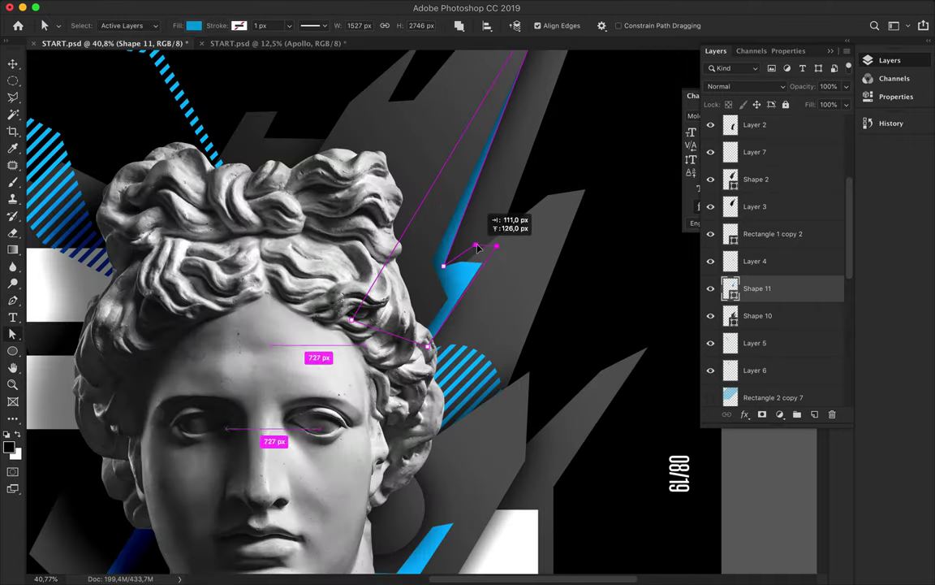
{"action": "scroll", "coordinate": [491, 242], "scroll_direction": "up", "scroll_amount": 5}
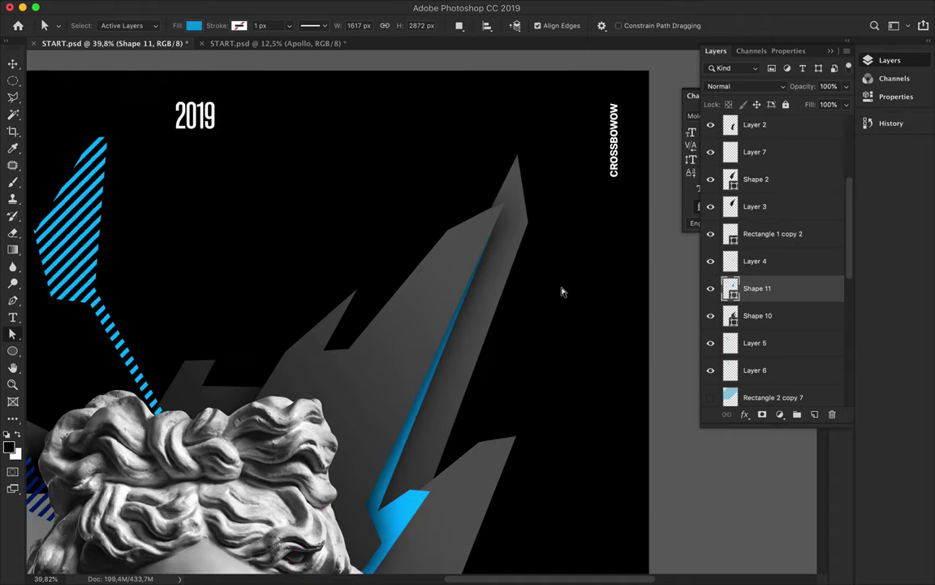
{"action": "scroll", "coordinate": [560, 290], "scroll_direction": "down", "scroll_amount": 3}
{"action": "left_click_drag", "start_coordinate": [390, 459], "coordinate": [377, 517]}
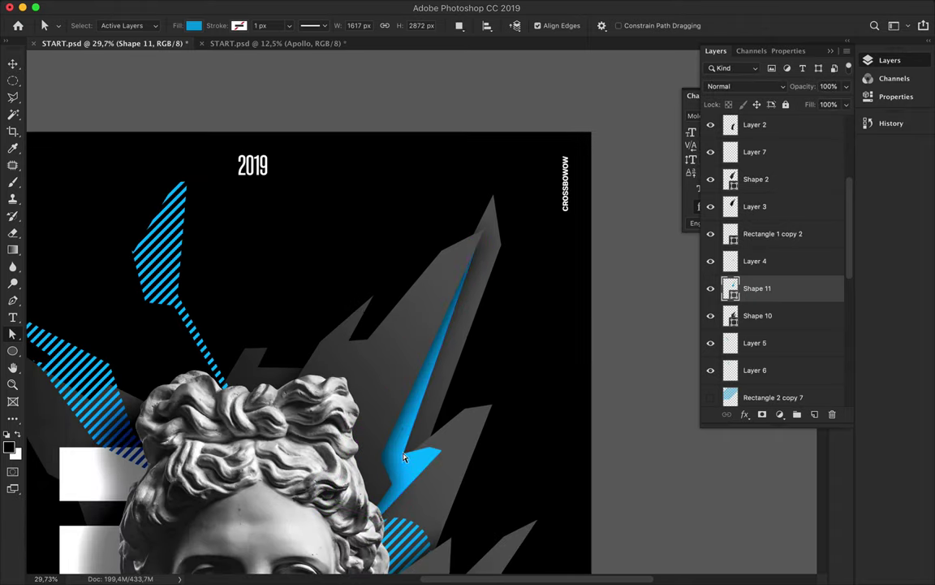
{"action": "key", "text": "super+z"}
{"action": "scroll", "coordinate": [480, 422], "scroll_direction": "down", "scroll_amount": 1}
{"action": "scroll", "coordinate": [481, 422], "scroll_direction": "left", "scroll_amount": 1}
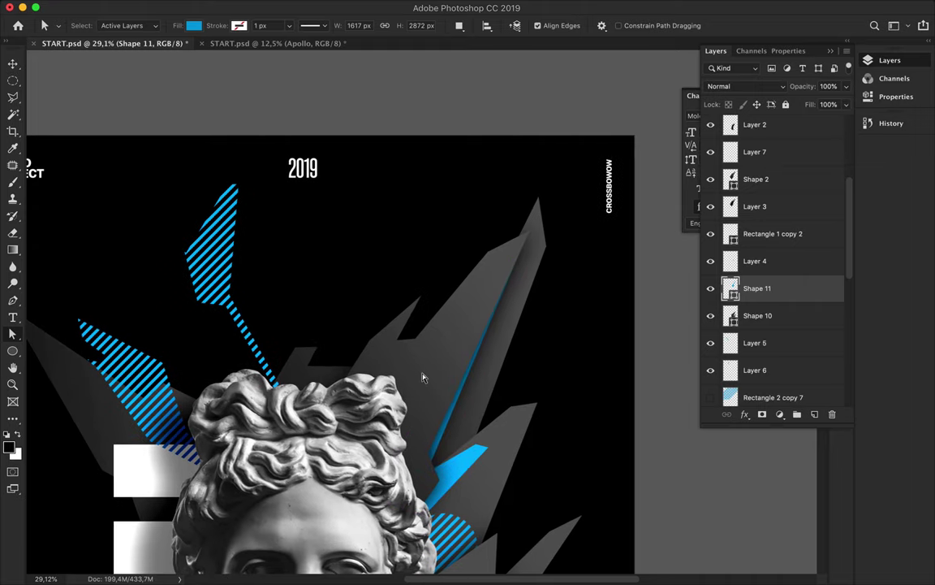
{"action": "scroll", "coordinate": [423, 375], "scroll_direction": "down", "scroll_amount": 3}
{"action": "scroll", "coordinate": [779, 325], "scroll_direction": "down", "scroll_amount": 2}
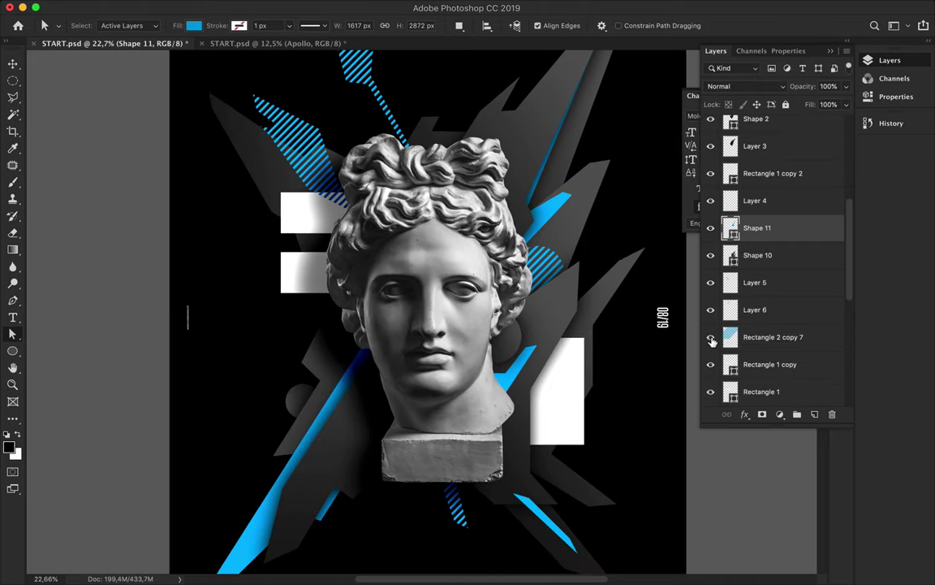
Show the cyan stripe layer and select Rectangle 2 copy 6
{"action": "left_click", "coordinate": [711, 363]}
{"action": "left_click", "coordinate": [779, 363]}
{"action": "key", "text": "v"}
{"action": "left_click", "coordinate": [306, 326]}
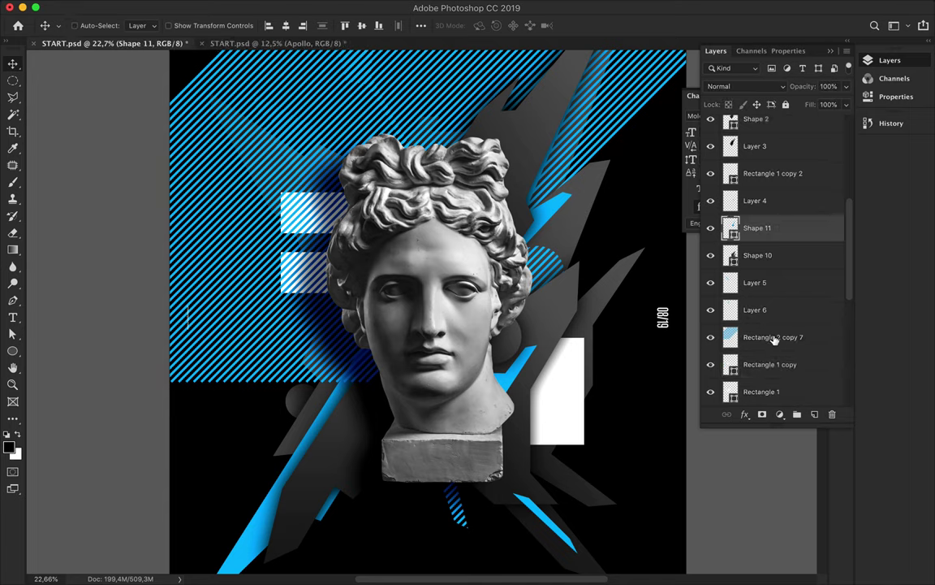
{"action": "scroll", "coordinate": [777, 357], "scroll_direction": "down", "scroll_amount": 5}
{"action": "left_click", "coordinate": [793, 365]}
Stretch and scale the diagonal stripes to about 218% to cover the poster
{"action": "key", "text": "super+t"}
{"action": "left_click_drag", "start_coordinate": [366, 382], "coordinate": [367, 539]}
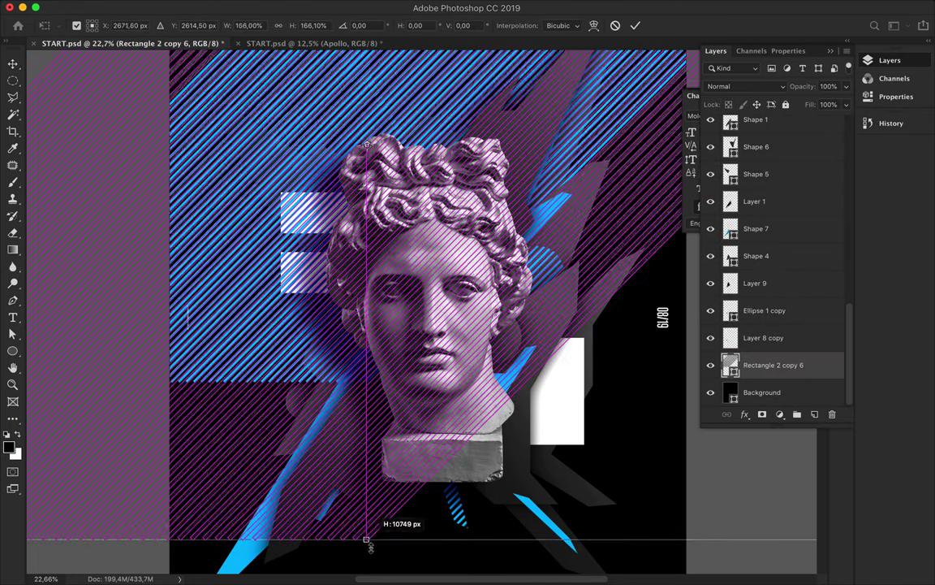
{"action": "key", "text": "Return"}
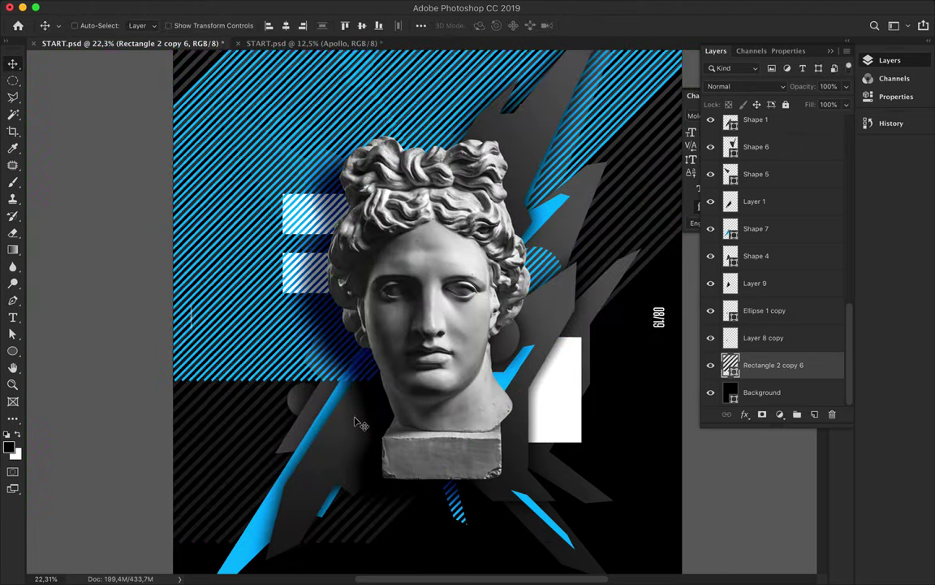
{"action": "key", "text": "a"}
{"action": "scroll", "coordinate": [523, 279], "scroll_direction": "down", "scroll_amount": 2}
{"action": "scroll", "coordinate": [524, 278], "scroll_direction": "down", "scroll_amount": 2}
{"action": "scroll", "coordinate": [420, 312], "scroll_direction": "down", "scroll_amount": 2}
{"action": "key", "text": "ctrl+t"}
{"action": "left_click_drag", "start_coordinate": [399, 391], "coordinate": [399, 554]}
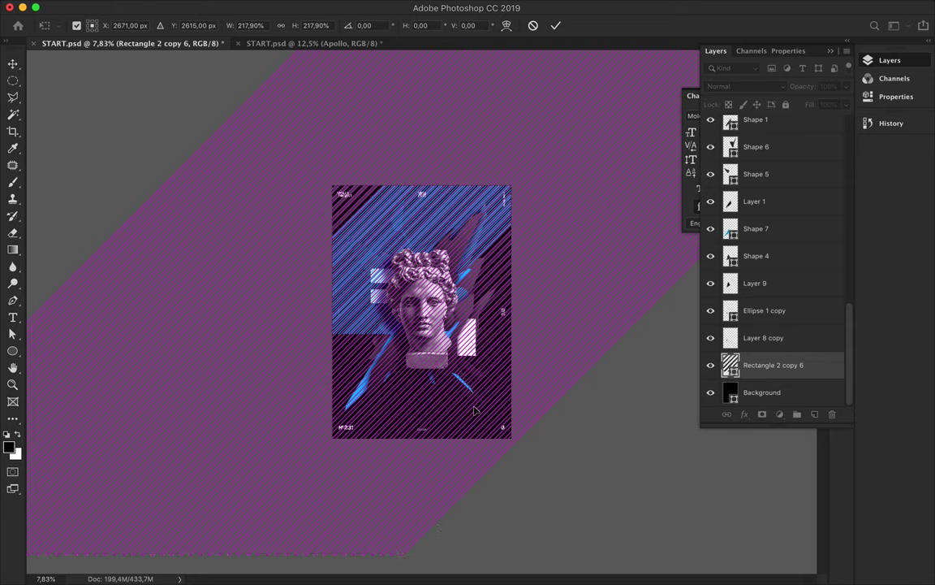
{"action": "key", "text": "Return"}
{"action": "key", "text": "ctrl+s"}
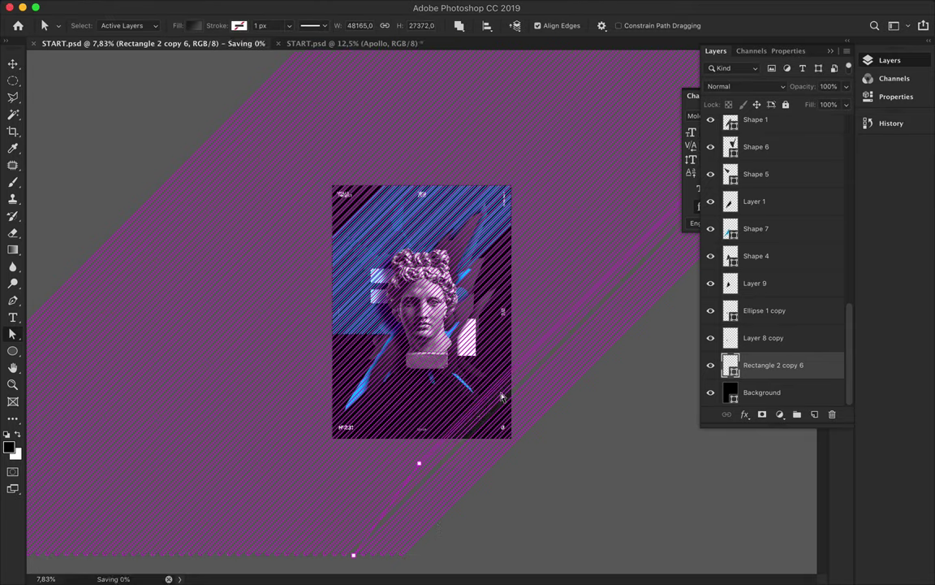
{"action": "left_click", "coordinate": [573, 223]}
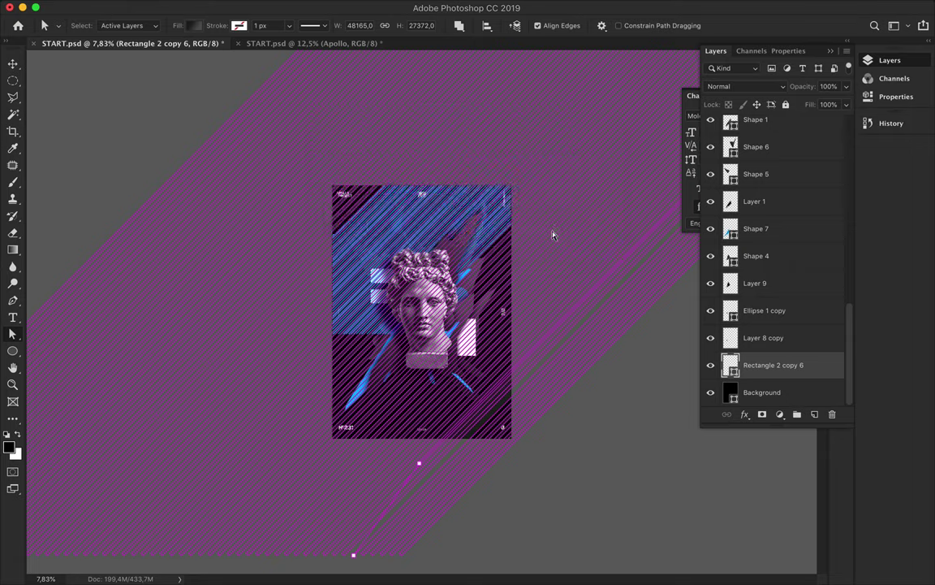
Alt-drag the stripe layer to create a hidden duplicate, Rectangle 2 copy 8, above it
{"action": "key", "text": "v"}
{"action": "scroll", "coordinate": [549, 414], "scroll_direction": "up", "scroll_amount": 3}
{"action": "scroll", "coordinate": [509, 388], "scroll_direction": "down", "scroll_amount": 2}
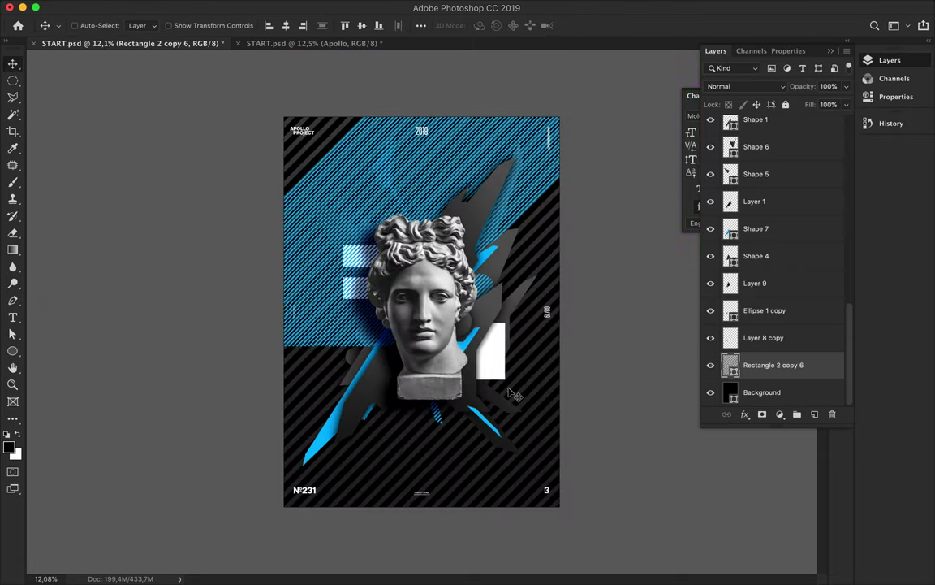
{"action": "scroll", "coordinate": [516, 392], "scroll_direction": "down", "scroll_amount": 2}
{"action": "left_click_drag", "start_coordinate": [765, 369], "coordinate": [773, 361]}
{"action": "left_click_drag", "start_coordinate": [712, 362], "coordinate": [714, 364]}
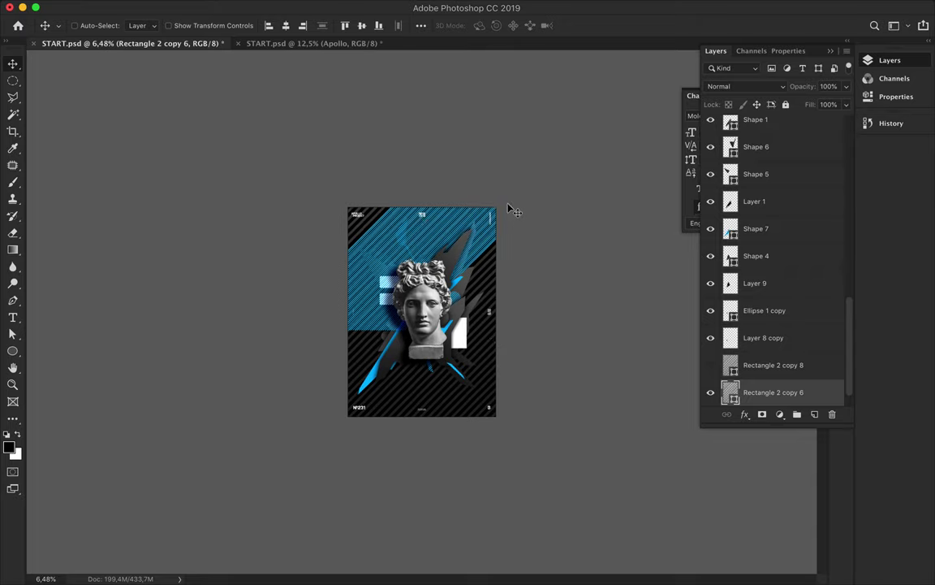
Add a layer mask to the stripes and set a reversed black-to-white gradient
{"action": "scroll", "coordinate": [509, 209], "scroll_direction": "down", "scroll_amount": 3}
{"action": "left_click", "coordinate": [761, 415]}
{"action": "key", "text": "g"}
{"action": "left_click", "coordinate": [115, 30]}
{"action": "left_click", "coordinate": [282, 78]}
{"action": "left_click", "coordinate": [485, 59]}
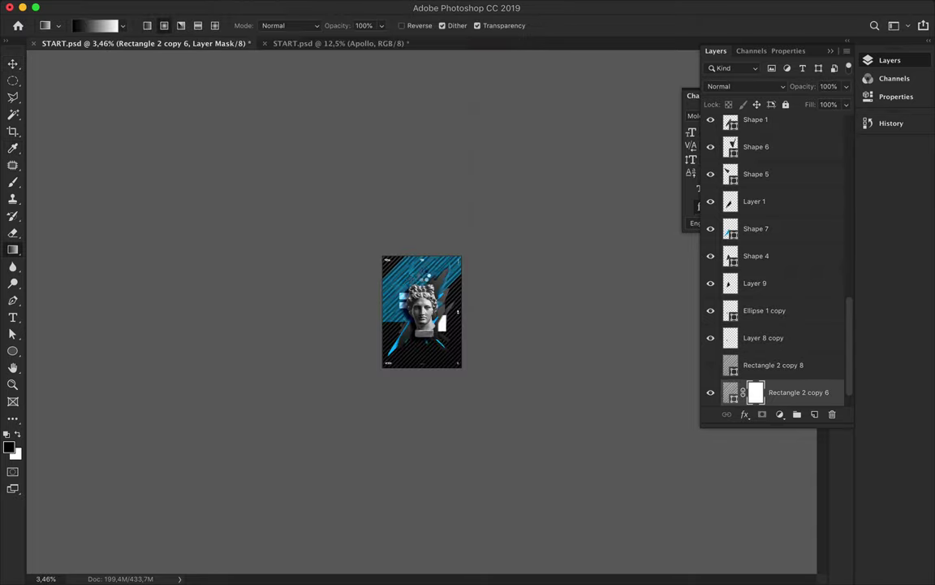
{"action": "scroll", "coordinate": [422, 313], "scroll_direction": "up", "scroll_amount": 3}
{"action": "scroll", "coordinate": [423, 314], "scroll_direction": "up", "scroll_amount": 1}
{"action": "left_click", "coordinate": [400, 26]}
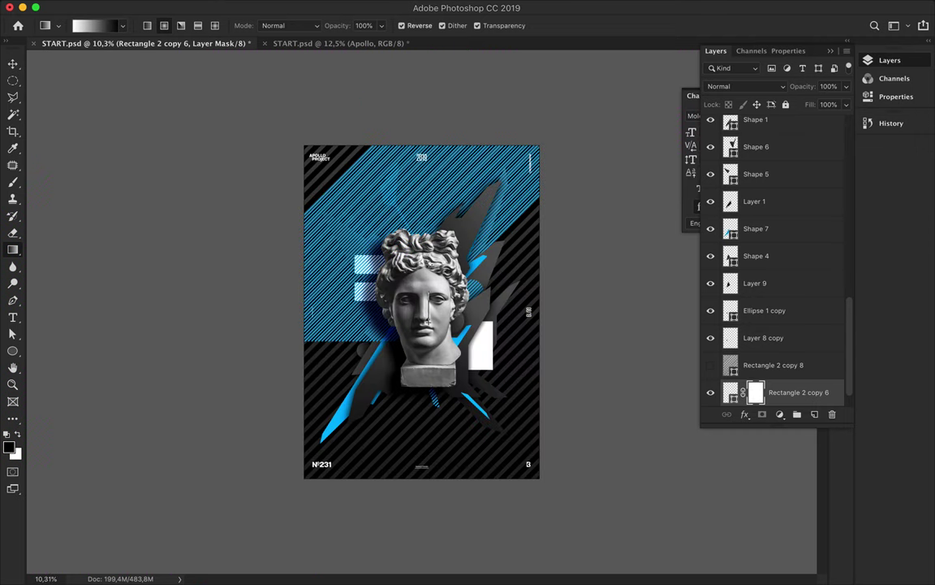
Remove the fade mask and rasterize the Rectangle 2 copy 6 stripe layer
{"action": "key", "text": "v"}
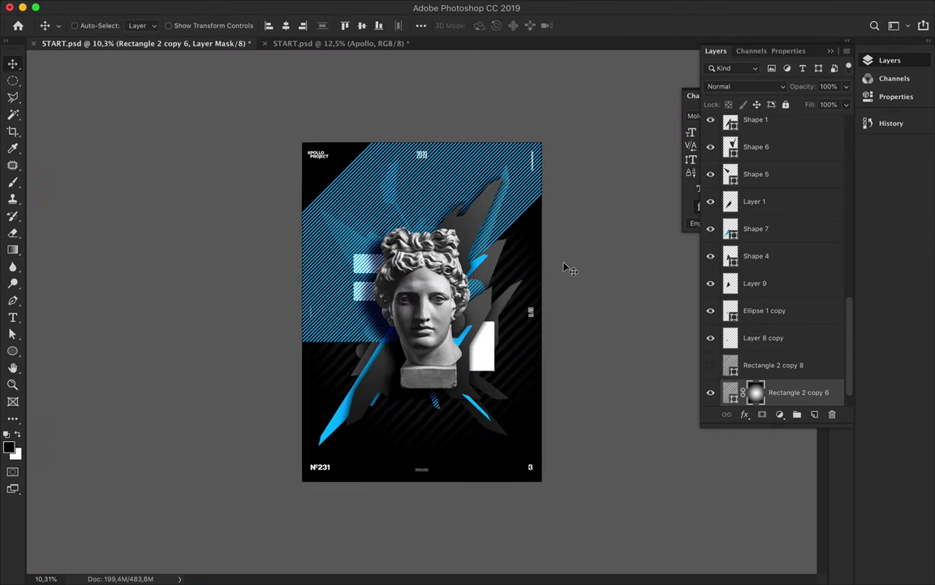
{"action": "scroll", "coordinate": [566, 265], "scroll_direction": "up", "scroll_amount": 1}
{"action": "key", "text": "ctrl+z"}
{"action": "scroll", "coordinate": [621, 335], "scroll_direction": "down", "scroll_amount": 2}
{"action": "scroll", "coordinate": [588, 359], "scroll_direction": "down", "scroll_amount": 1}
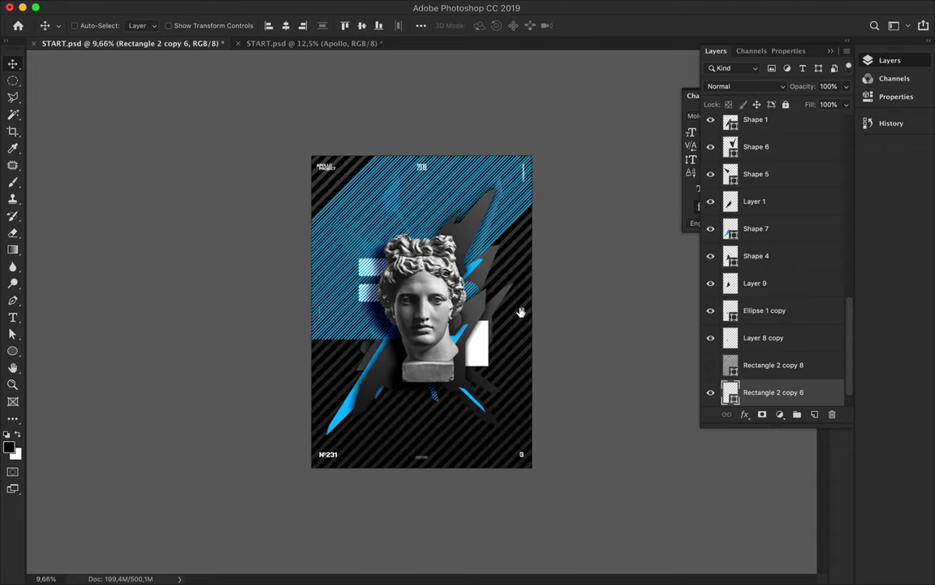
{"action": "right_click", "coordinate": [735, 394]}
{"action": "left_click", "coordinate": [578, 203]}
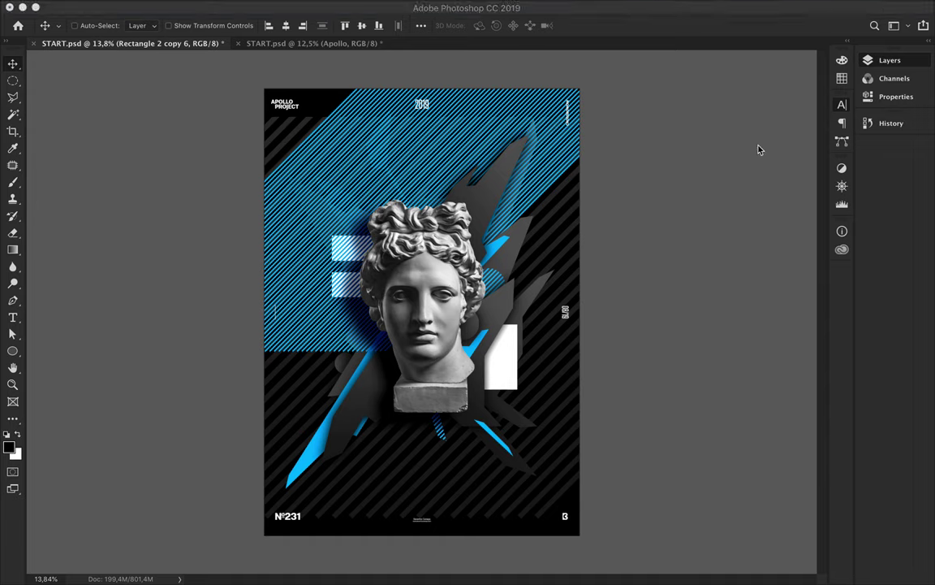
{"action": "key", "text": "F7"}
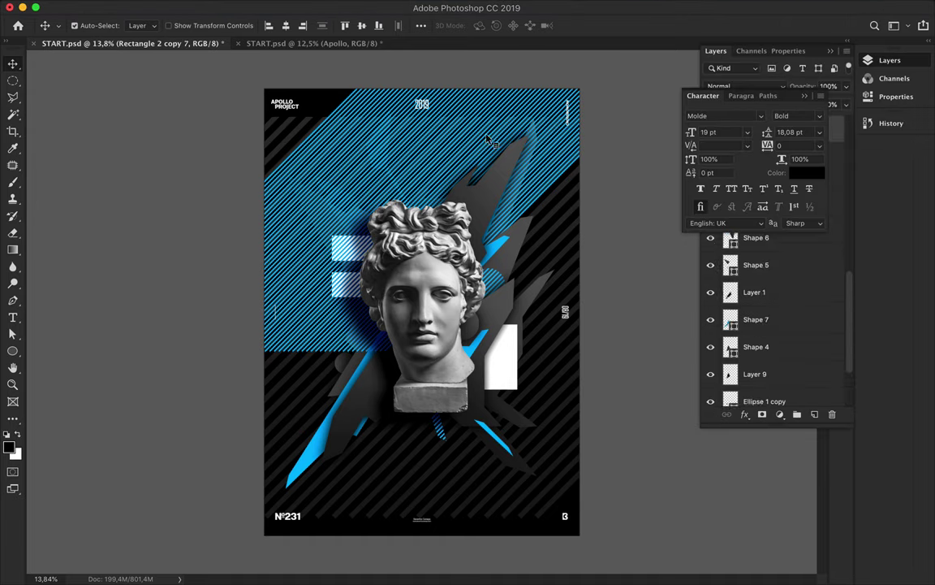
Paint the white diagonal stripes cyan-blue with the Brush
{"action": "key", "text": "ctrl+j"}
{"action": "key", "text": "ctrl+z"}
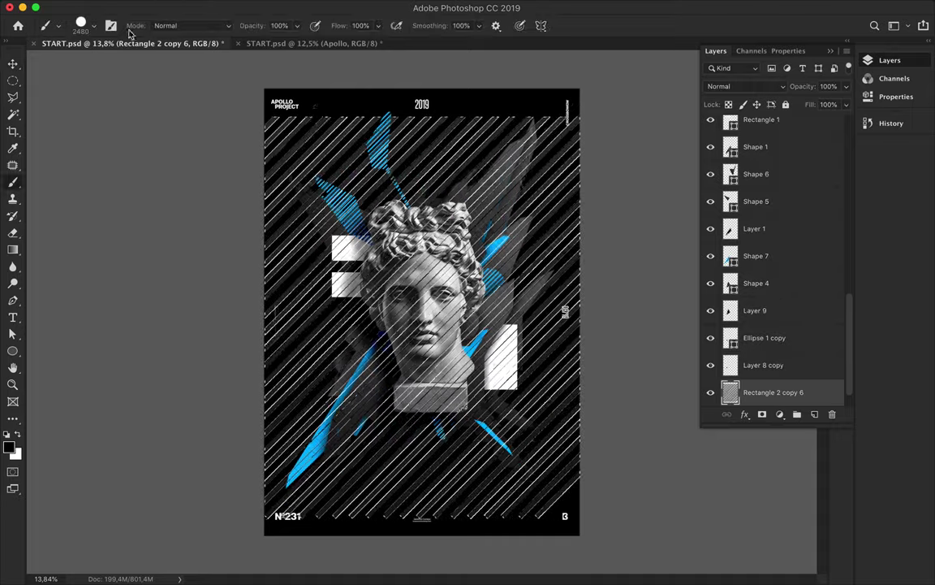
{"action": "key", "text": "a"}
{"action": "key", "text": "v"}
{"action": "left_click", "coordinate": [9, 446]}
{"action": "left_click", "coordinate": [377, 146]}
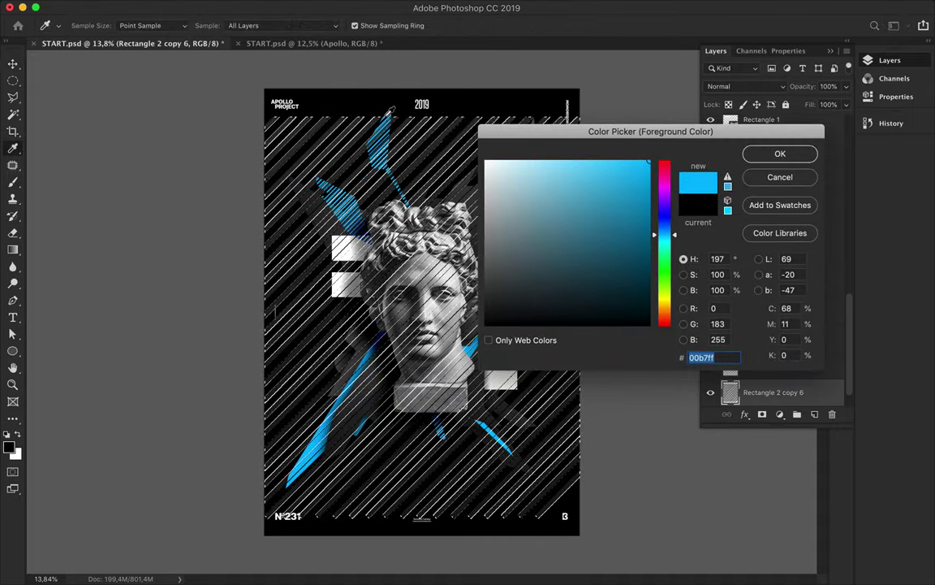
{"action": "key", "text": "Return"}
{"action": "key", "text": "b"}
{"action": "mouse_move", "coordinate": [591, 169]}
{"action": "left_mouse_down"}
{"action": "mouse_move", "coordinate": [626, 167]}
{"action": "mouse_move", "coordinate": [146, 460]}
{"action": "mouse_move", "coordinate": [229, 480]}
{"action": "mouse_move", "coordinate": [296, 467]}
{"action": "left_mouse_up"}
Sample the blue of the shard at right as the painting colour
{"action": "key", "text": "m"}
{"action": "key", "text": "i"}
{"action": "scroll", "coordinate": [421, 313], "scroll_direction": "up", "scroll_amount": 2}
{"action": "left_click", "coordinate": [482, 217]}
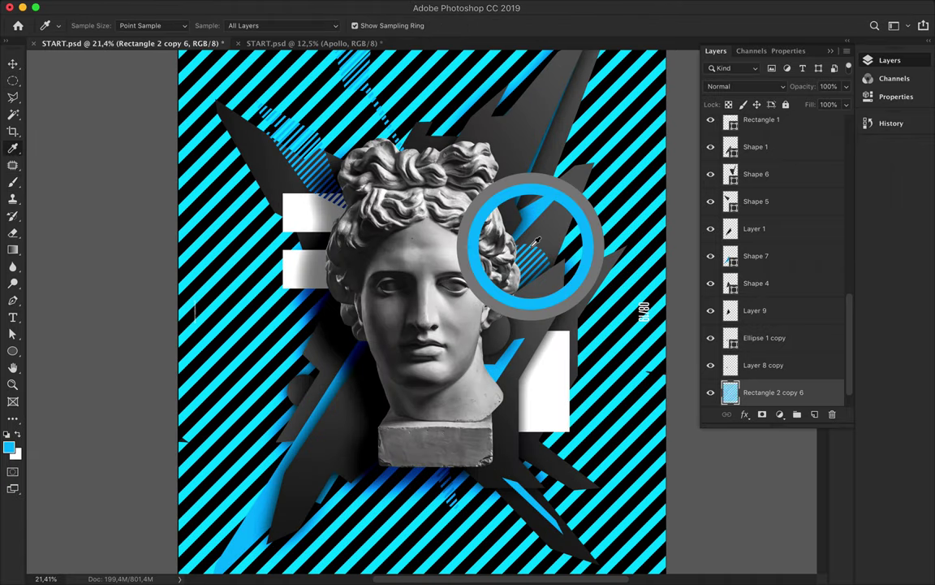
{"action": "key", "text": "a"}
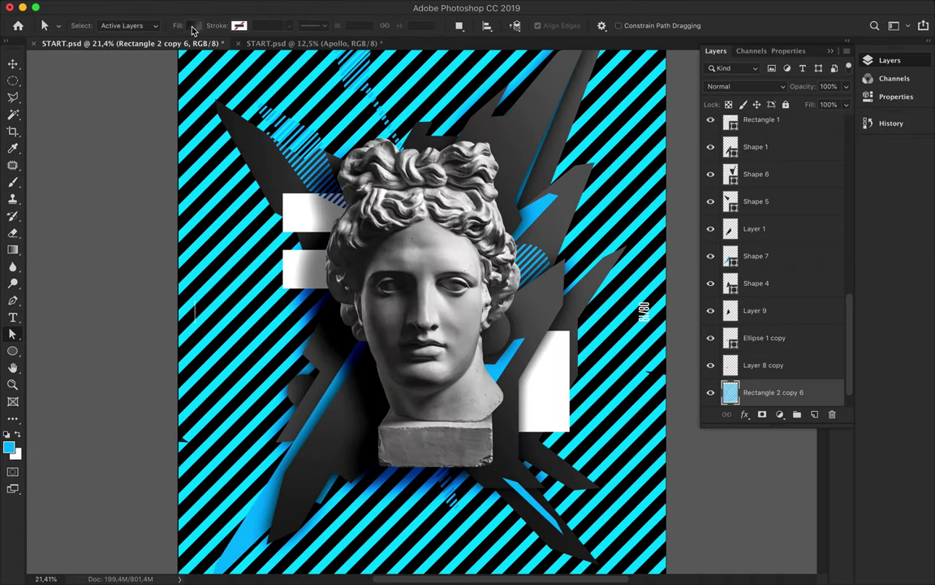
Sample the black near the poster's top and return to the Brush
{"action": "key", "text": "i"}
{"action": "left_click", "coordinate": [9, 447]}
{"action": "key", "text": "Return"}
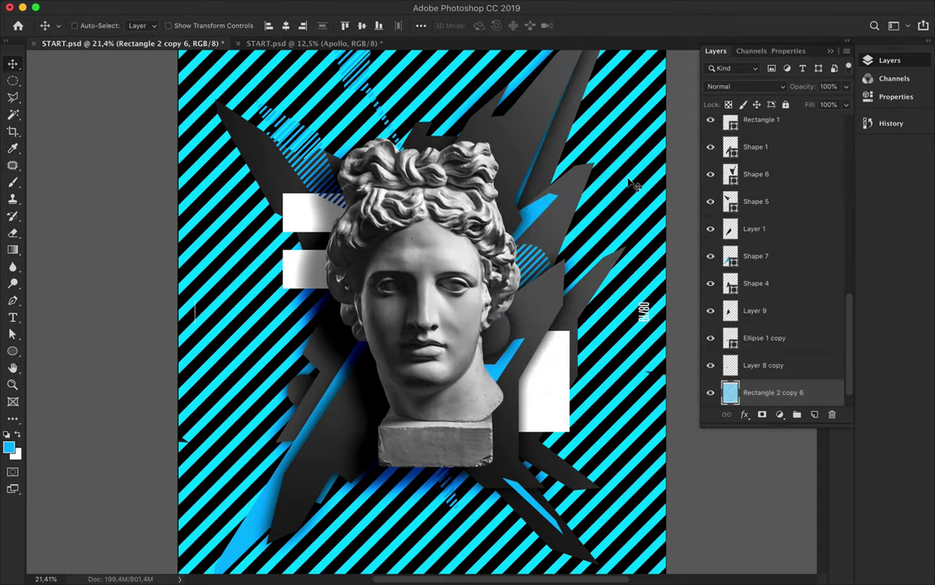
{"action": "scroll", "coordinate": [422, 325], "scroll_direction": "up", "scroll_amount": 5}
{"action": "left_click", "coordinate": [371, 128]}
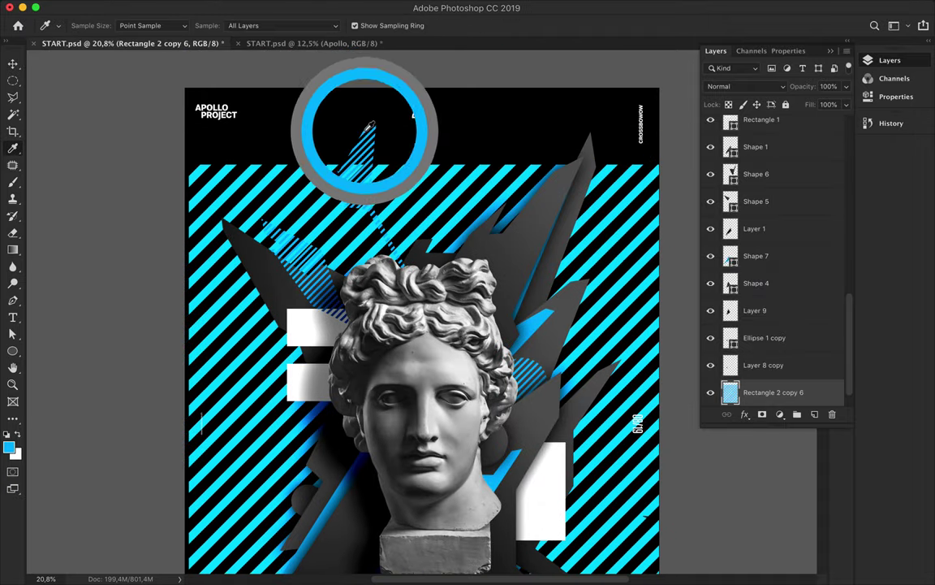
{"action": "key", "text": "v"}
{"action": "scroll", "coordinate": [420, 270], "scroll_direction": "down", "scroll_amount": 2}
{"action": "key", "text": "b"}
{"action": "scroll", "coordinate": [420, 267], "scroll_direction": "down", "scroll_amount": 2}
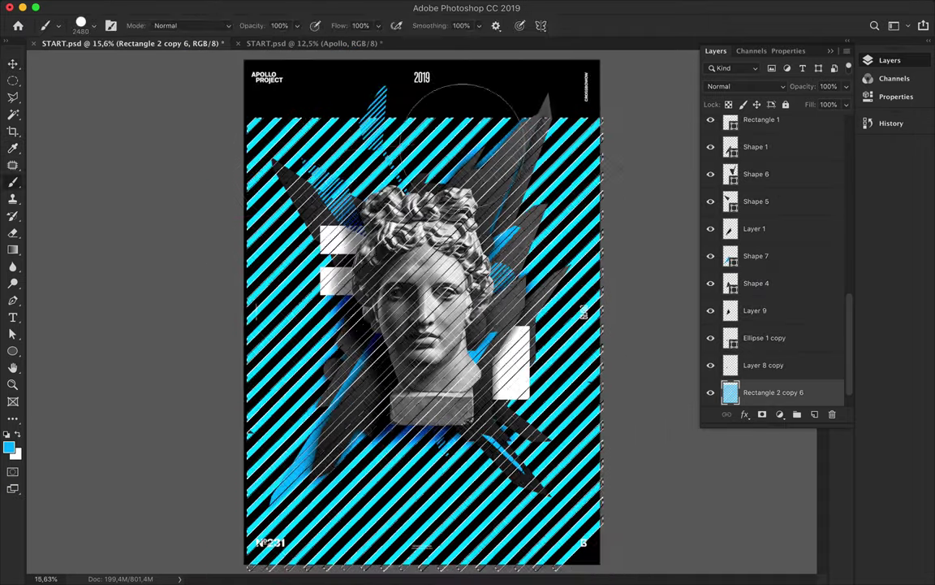
{"action": "left_click", "coordinate": [355, 63], "text": "alt"}
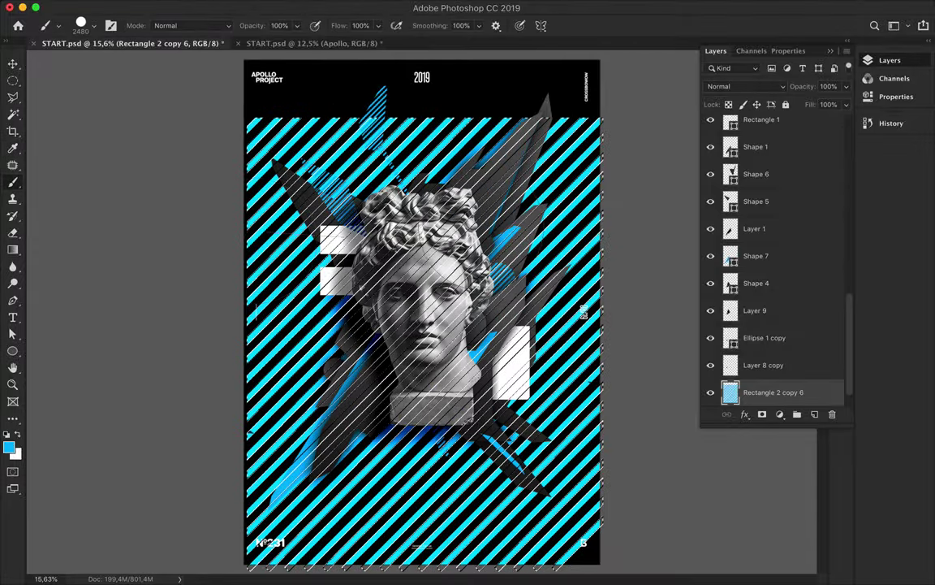
Clear the selection and duplicate the cyan stripe layer
{"action": "key", "text": "m"}
{"action": "key", "text": "ctrl+d"}
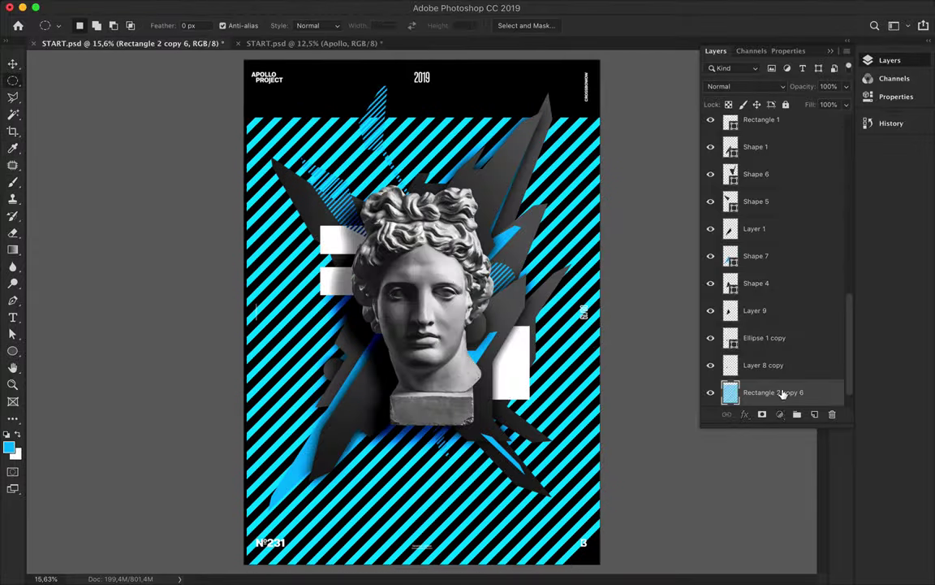
{"action": "key", "text": "ctrl+j"}
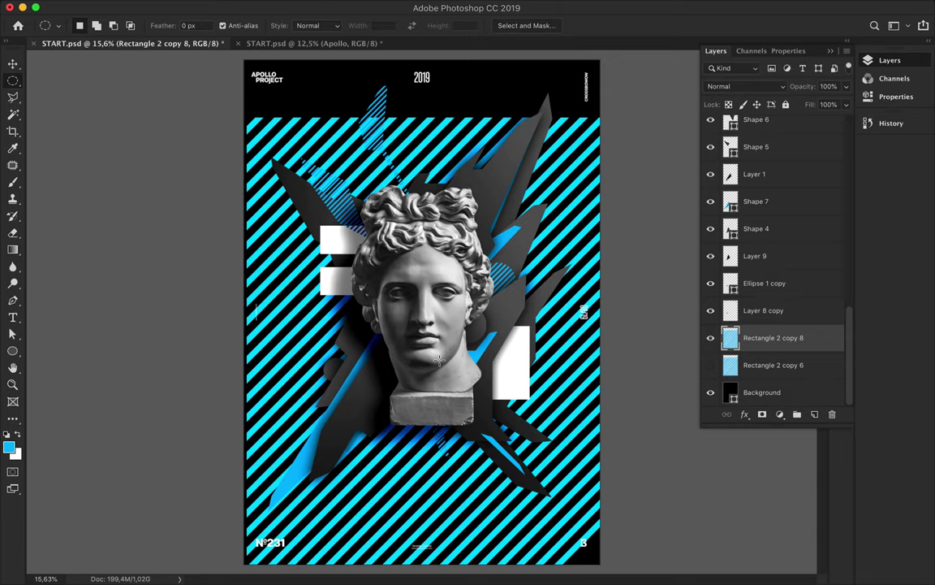
Trim the copy to an angular lasso shard around the bust, deleting everything outside
{"action": "key", "text": "l"}
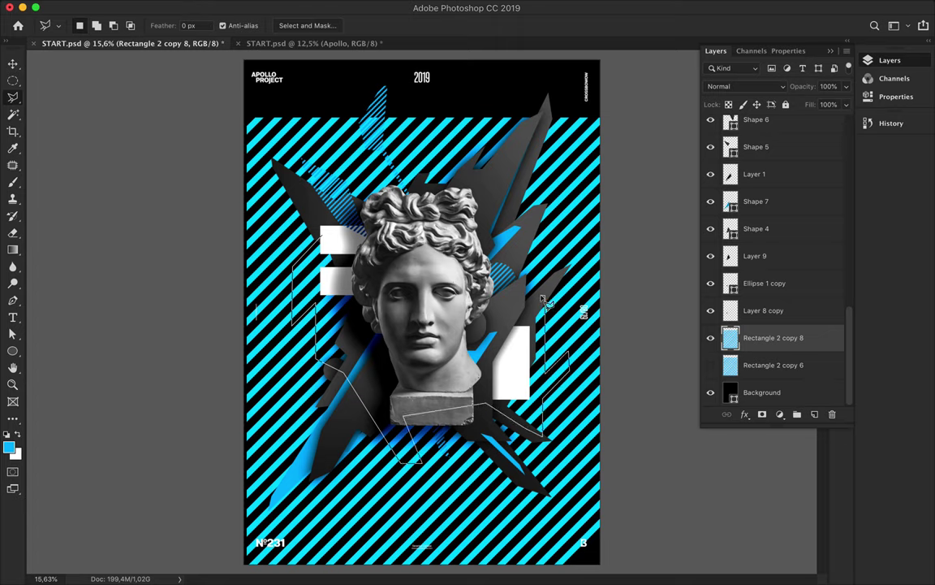
{"action": "left_click", "coordinate": [396, 296]}
{"action": "key", "text": "ctrl+shift+i"}
{"action": "key", "text": "Delete"}
{"action": "key", "text": "v"}
{"action": "key", "text": "m"}
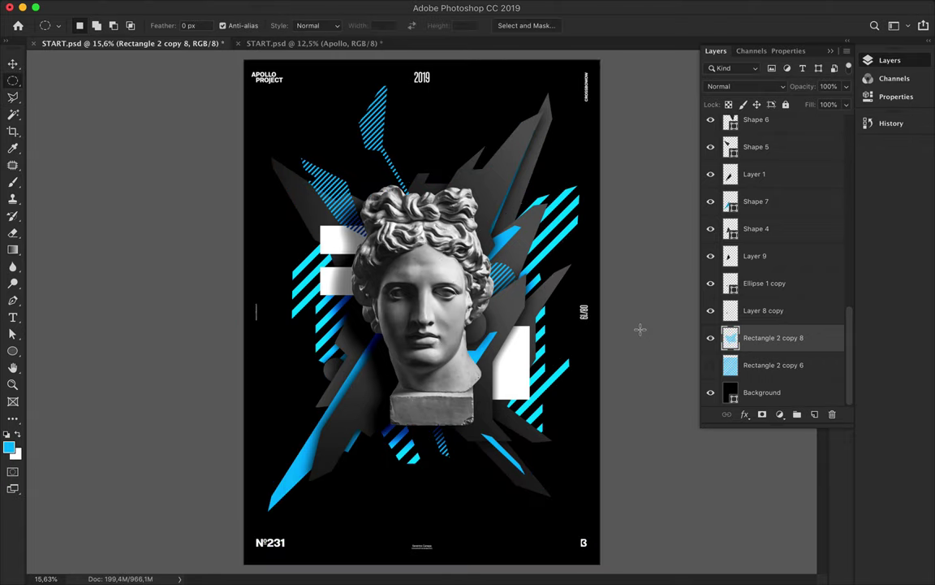
{"action": "key", "text": "v"}
{"action": "scroll", "coordinate": [640, 329], "scroll_direction": "up", "scroll_amount": 3}
Sample the blue colour from the existing shards
{"action": "key", "text": "b"}
{"action": "key", "text": "v"}
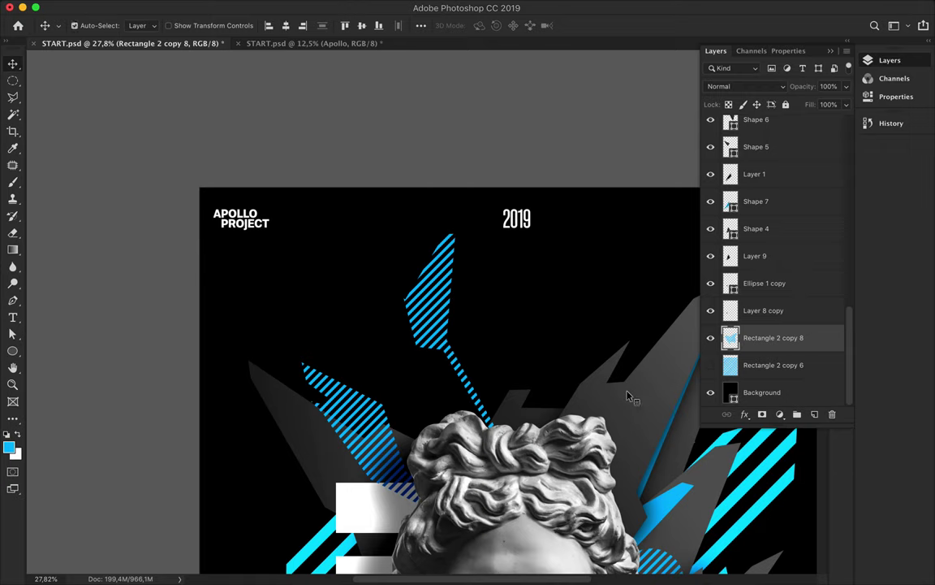
{"action": "left_click", "coordinate": [395, 278]}
{"action": "key", "text": "i"}
{"action": "left_click", "coordinate": [427, 260]}
{"action": "scroll", "coordinate": [487, 324], "scroll_direction": "down", "scroll_amount": 3}
{"action": "scroll", "coordinate": [487, 324], "scroll_direction": "right", "scroll_amount": 5}
{"action": "left_click", "coordinate": [520, 379]}
{"action": "left_click_drag", "start_coordinate": [520, 378], "coordinate": [182, 185]}
{"action": "scroll", "coordinate": [423, 310], "scroll_direction": "down", "scroll_amount": 2}
Move the stripe shard to sit up-right of the head
{"action": "key", "text": "v"}
{"action": "left_click", "coordinate": [458, 329]}
{"action": "mouse_move", "coordinate": [731, 393]}
{"action": "left_mouse_down"}
{"action": "mouse_move", "coordinate": [568, 349]}
{"action": "mouse_move", "coordinate": [221, 339]}
{"action": "left_mouse_up"}
{"action": "left_click_drag", "start_coordinate": [151, 431], "coordinate": [183, 288]}
{"action": "scroll", "coordinate": [236, 313], "scroll_direction": "up", "scroll_amount": 5}
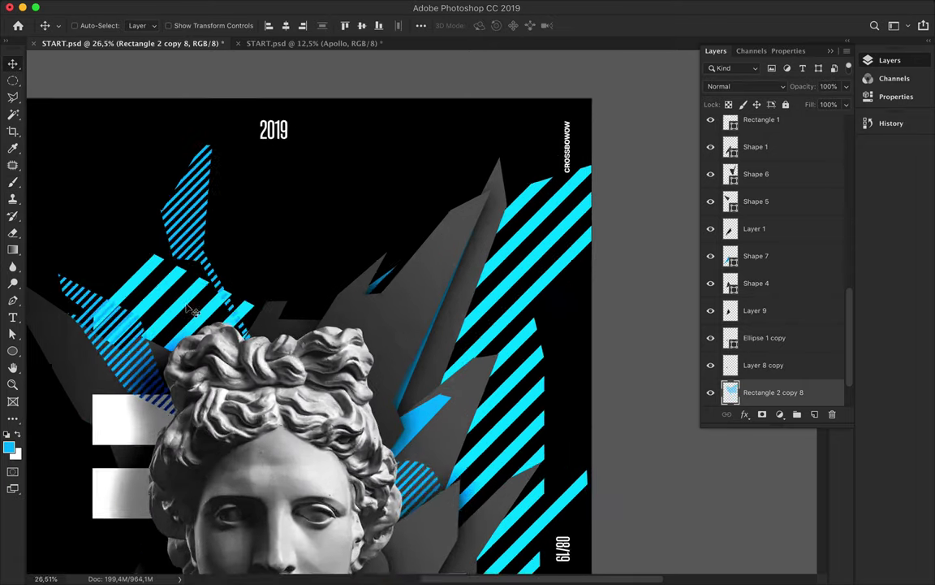
Try painting the stripes with the sampled blue, undo it, and check the swatches
{"action": "key", "text": "i"}
{"action": "key", "text": "b"}
{"action": "left_click", "coordinate": [194, 276]}
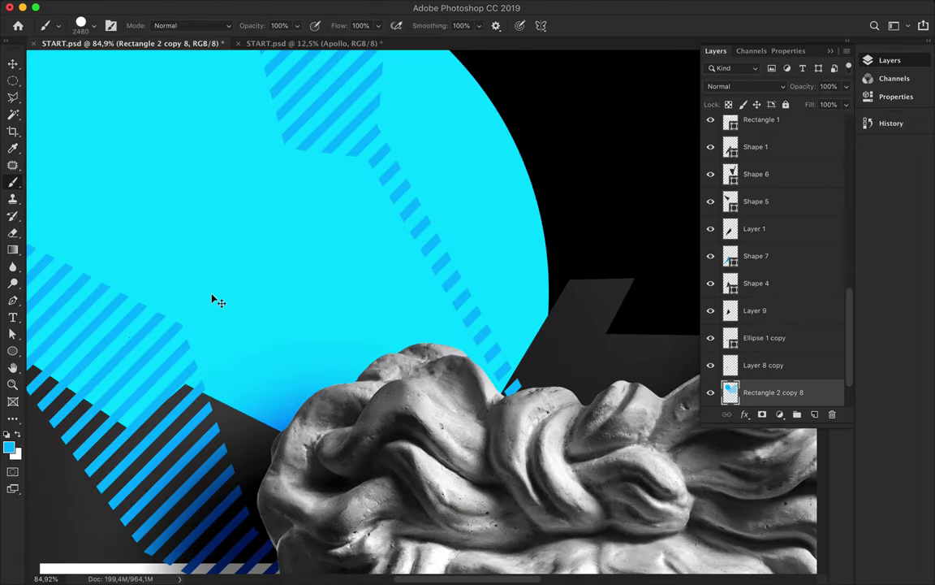
{"action": "key", "text": "ctrl+z"}
{"action": "scroll", "coordinate": [237, 226], "scroll_direction": "down", "scroll_amount": 1}
{"action": "left_click", "coordinate": [842, 78]}
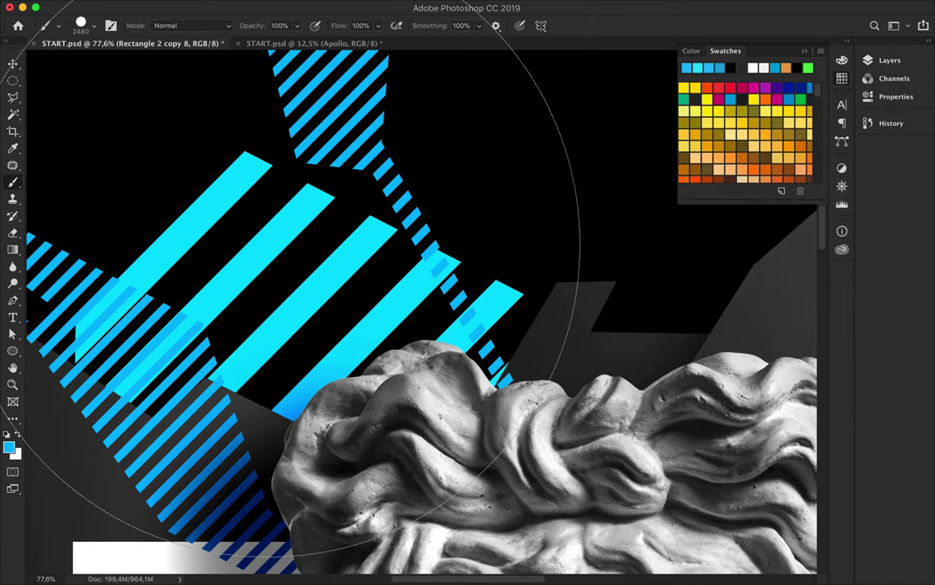
{"action": "scroll", "coordinate": [295, 289], "scroll_direction": "down", "scroll_amount": 2}
{"action": "key", "text": "v"}
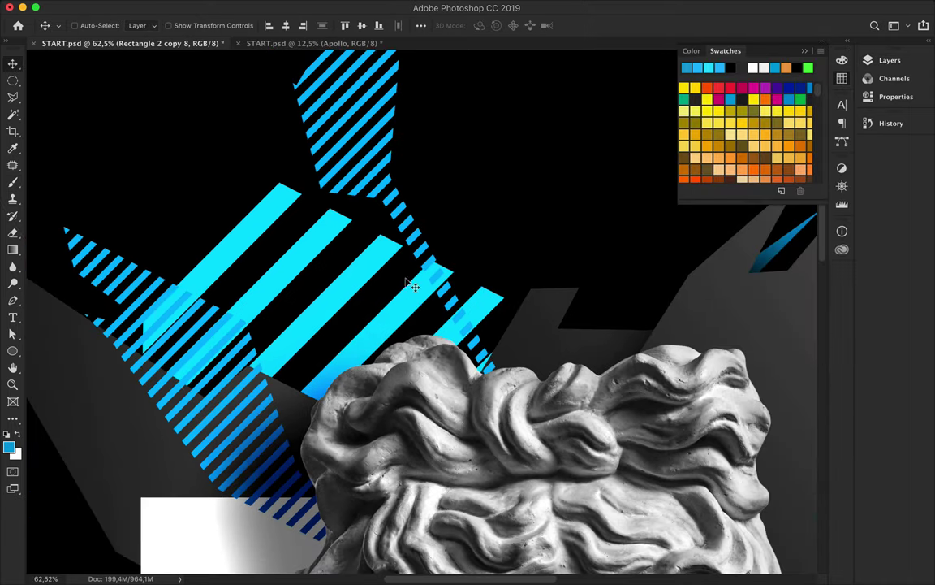
{"action": "left_click", "coordinate": [890, 60]}
Move the blue stripe shard lower and duplicate the ellipse and shard pair up-right
{"action": "key", "text": "ctrl+0"}
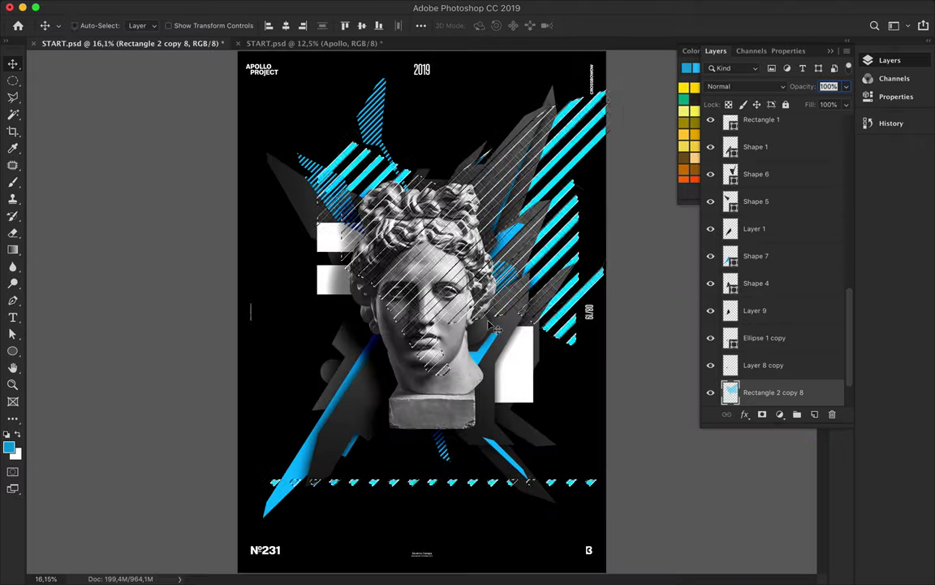
{"action": "key", "text": "b"}
{"action": "mouse_move", "coordinate": [439, 69]}
{"action": "left_mouse_down"}
{"action": "mouse_move", "coordinate": [529, 360]}
{"action": "mouse_move", "coordinate": [542, 347]}
{"action": "left_mouse_up"}
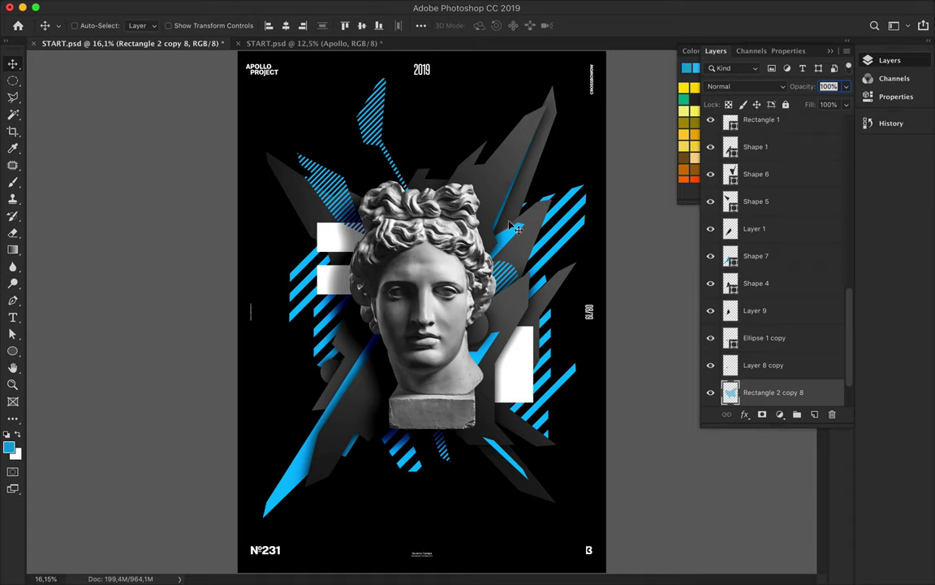
{"action": "left_click_drag", "start_coordinate": [491, 334], "coordinate": [534, 202]}
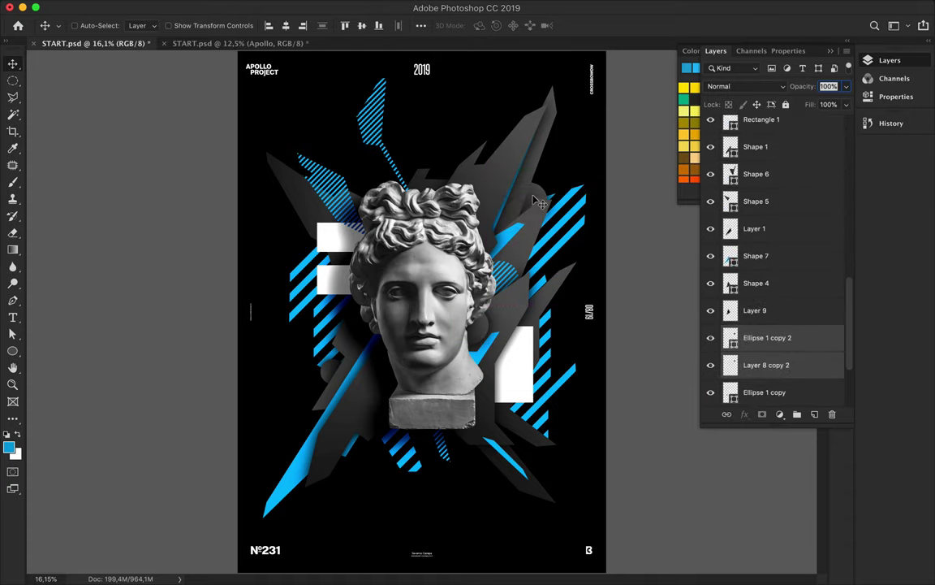
Draw a tall grey angular shard (Shape 12) at the top and send it beneath the other layers
{"action": "scroll", "coordinate": [329, 234], "scroll_direction": "up", "scroll_amount": 5}
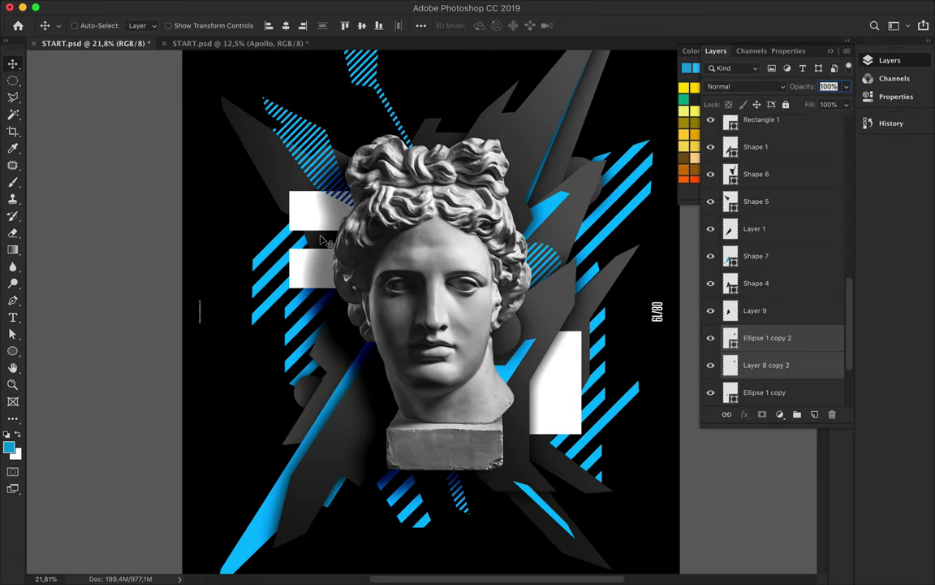
{"action": "scroll", "coordinate": [345, 227], "scroll_direction": "up", "scroll_amount": 2}
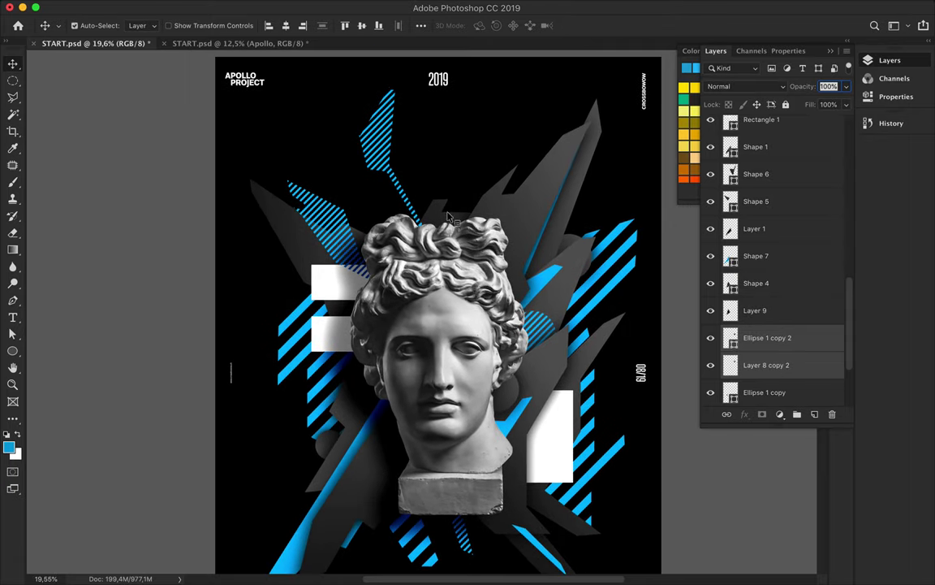
{"action": "left_click", "coordinate": [479, 219], "text": "ctrl"}
{"action": "key", "text": "p"}
{"action": "left_click", "coordinate": [344, 239]}
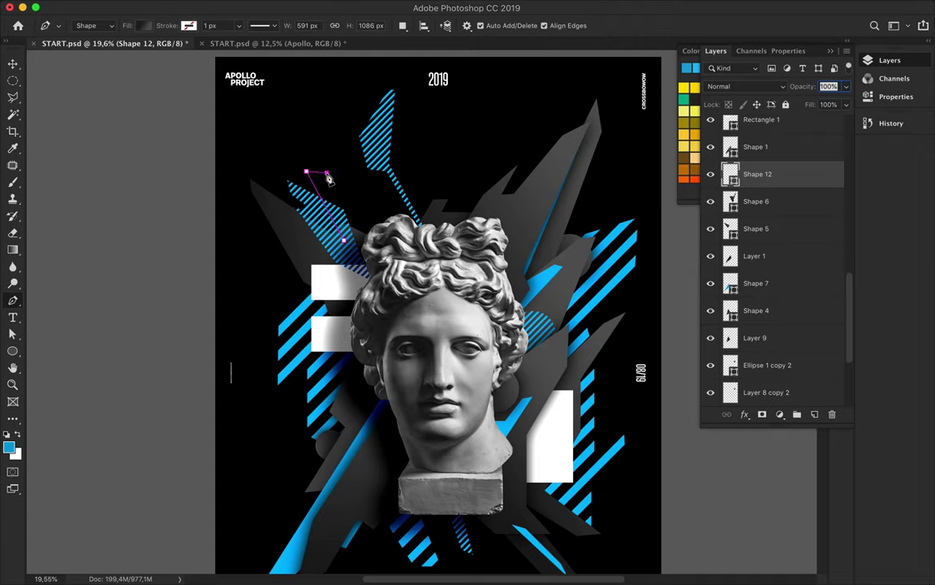
{"action": "left_click", "coordinate": [368, 201]}
{"action": "left_click", "coordinate": [386, 201]}
{"action": "left_click", "coordinate": [417, 104]}
{"action": "left_click", "coordinate": [457, 88]}
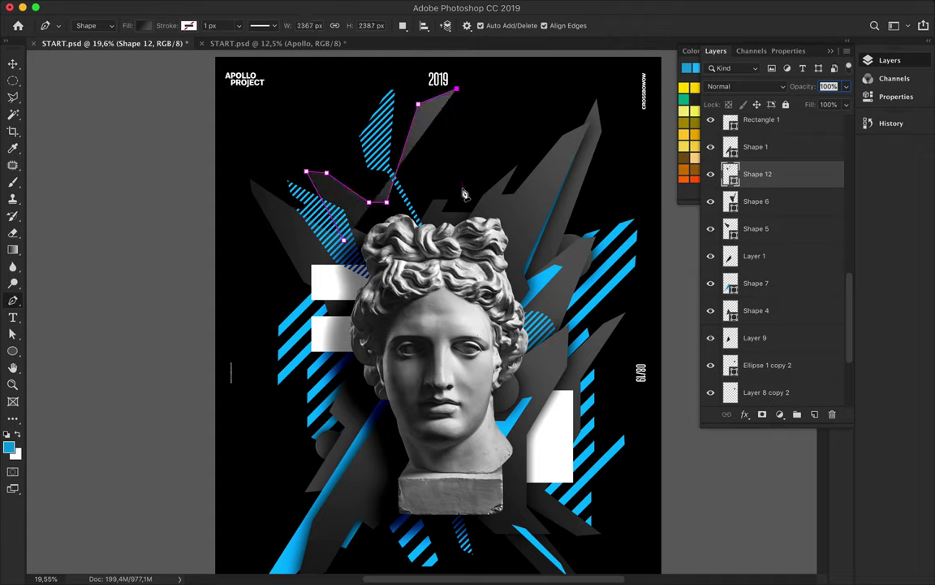
{"action": "left_click", "coordinate": [462, 189]}
{"action": "left_click", "coordinate": [487, 206]}
{"action": "key", "text": "v"}
{"action": "left_click_drag", "start_coordinate": [758, 174], "coordinate": [763, 359]}
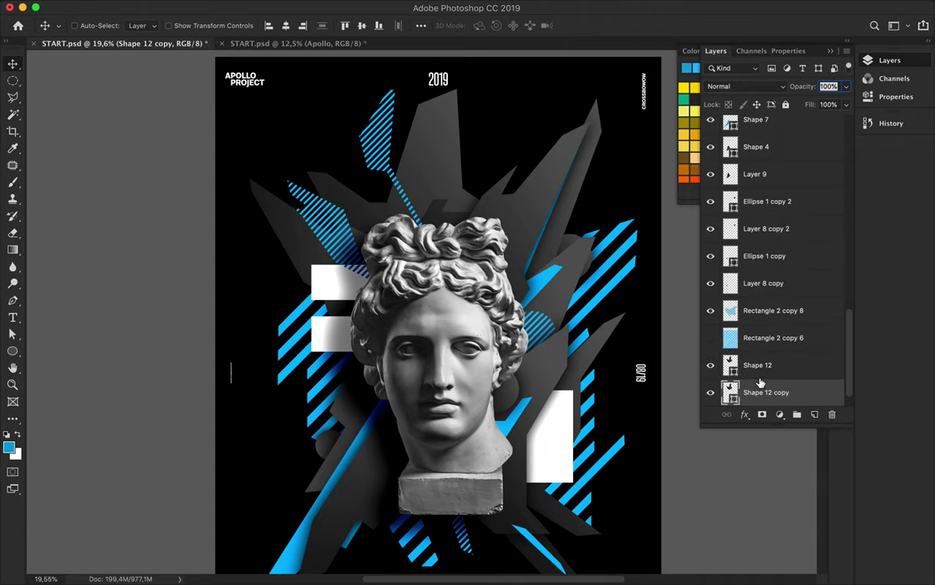
Paint a black shadow, move its layer beneath the new shard, and Gaussian-blur it
{"action": "key", "text": "b"}
{"action": "left_click", "coordinate": [9, 447]}
{"action": "left_click", "coordinate": [504, 333]}
{"action": "left_click", "coordinate": [779, 152]}
{"action": "left_click_drag", "start_coordinate": [441, 170], "coordinate": [406, 146]}
{"action": "key", "text": "l"}
{"action": "key", "text": "v"}
{"action": "left_click_drag", "start_coordinate": [755, 364], "coordinate": [728, 398]}
{"action": "key", "text": "ctrl+super+f"}
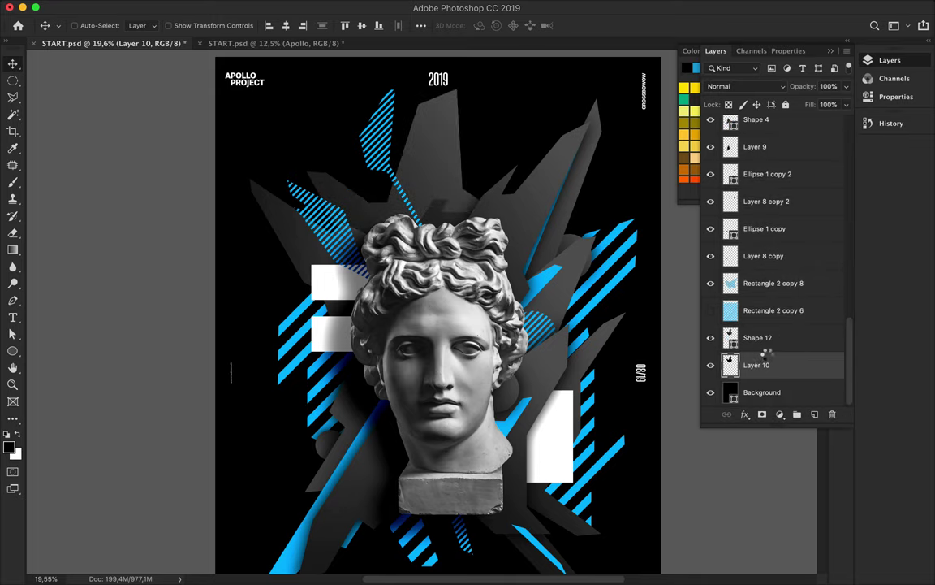
Paint a second blurred black shadow below Shape 6, positioned near the top of the head
{"action": "left_click", "coordinate": [438, 190]}
{"action": "key", "text": "alt+bracketright"}
{"action": "key", "text": "ctrl+shift+alt+n"}
{"action": "key", "text": "ctrl+shift+d"}
{"action": "left_click_drag", "start_coordinate": [539, 313], "coordinate": [568, 122]}
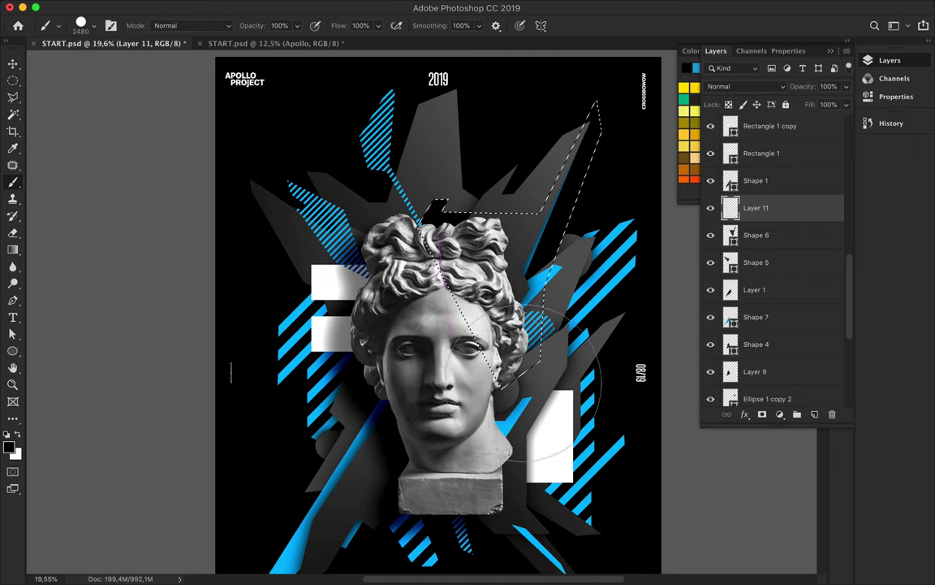
{"action": "key", "text": "v"}
{"action": "left_click_drag", "start_coordinate": [756, 208], "coordinate": [763, 248]}
{"action": "key", "text": "ctrl+d"}
{"action": "key", "text": "m"}
{"action": "left_click", "coordinate": [319, 8]}
{"action": "left_click", "coordinate": [325, 26]}
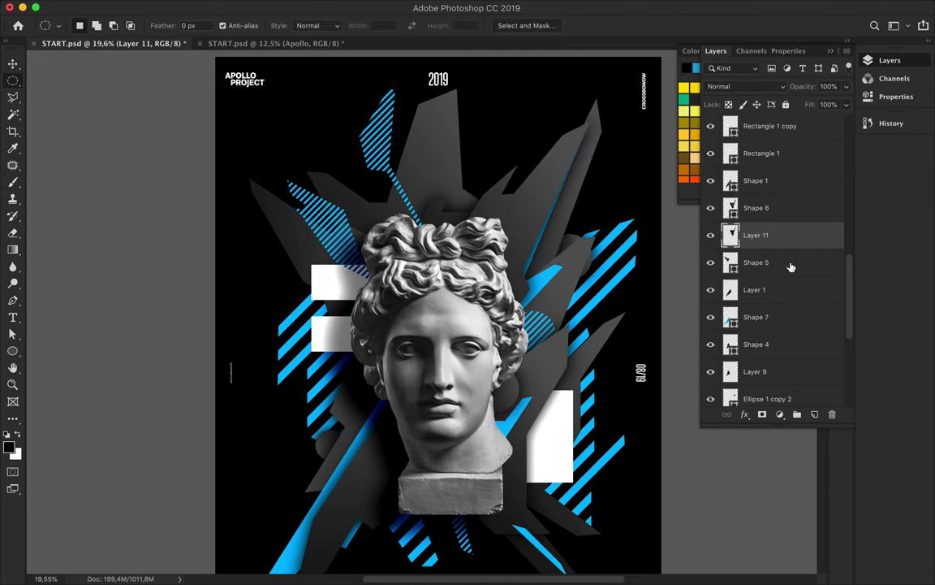
{"action": "key", "text": "v"}
{"action": "left_click_drag", "start_coordinate": [459, 207], "coordinate": [455, 212]}
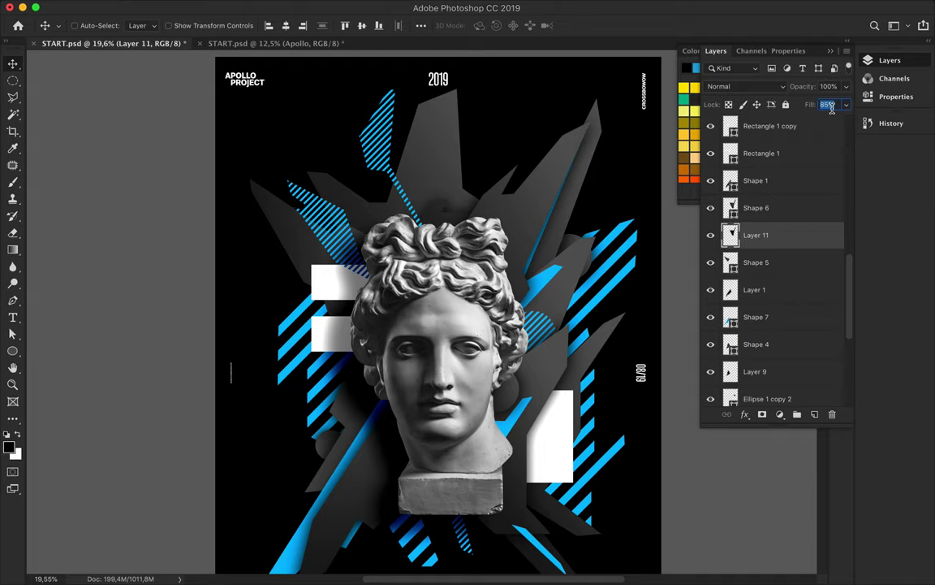
Begin outlining a small new shard above the head
{"action": "scroll", "coordinate": [455, 148], "scroll_direction": "down", "scroll_amount": 2}
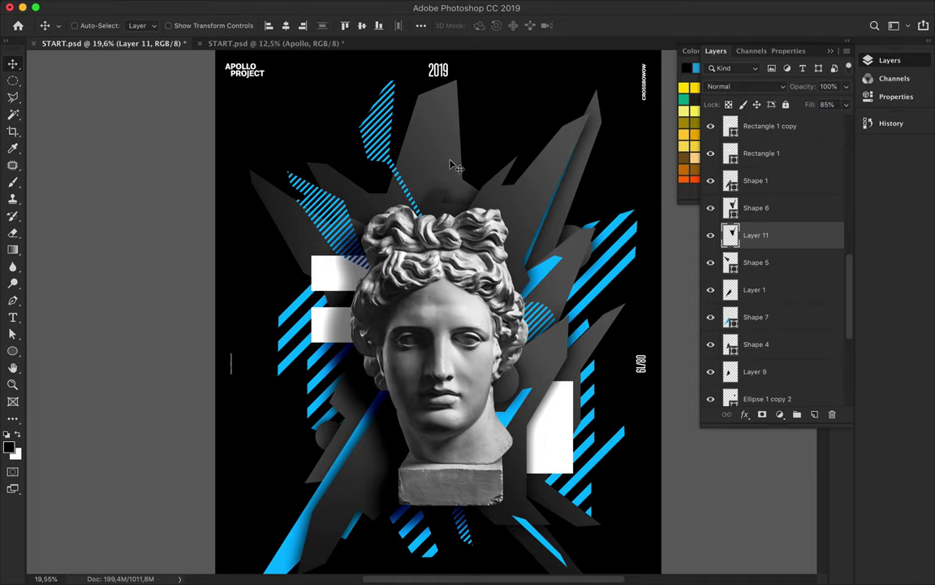
{"action": "key", "text": "p"}
{"action": "left_click", "coordinate": [445, 147]}
Close the four-point Shape 13 shard and fill it light blue
{"action": "left_click", "coordinate": [465, 96]}
{"action": "left_click", "coordinate": [466, 165]}
{"action": "left_click", "coordinate": [445, 116]}
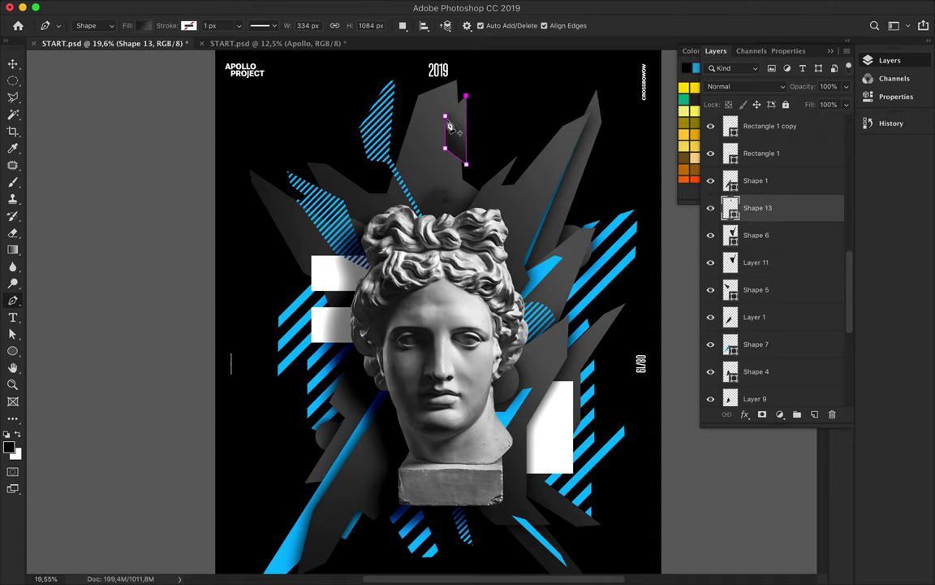
{"action": "key", "text": "a"}
{"action": "left_click", "coordinate": [194, 25]}
{"action": "left_click", "coordinate": [163, 51]}
{"action": "left_click", "coordinate": [130, 94]}
Reposition the blue shard above the head and shorten it into a narrow bar
{"action": "key", "text": "v"}
{"action": "left_click_drag", "start_coordinate": [458, 134], "coordinate": [375, 146]}
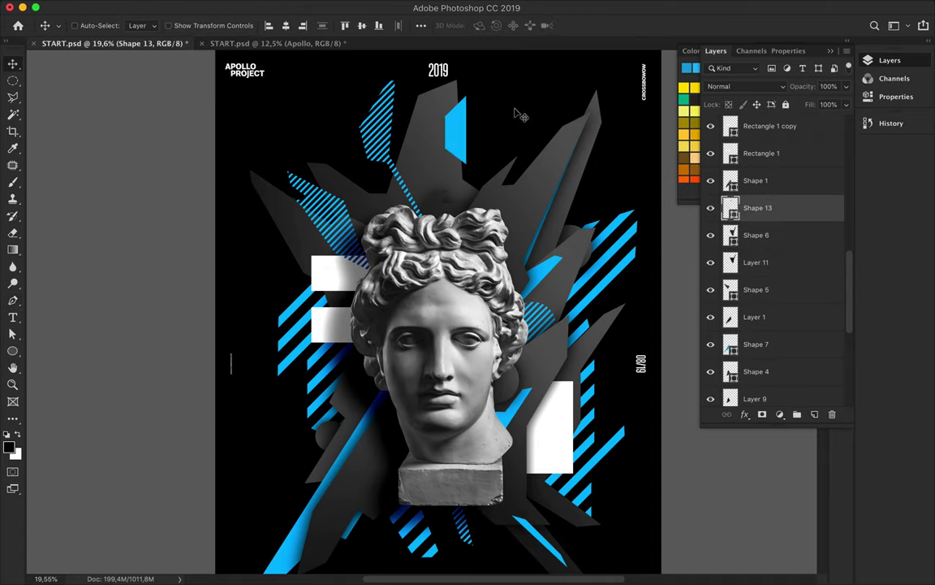
{"action": "scroll", "coordinate": [375, 146], "scroll_direction": "up", "scroll_amount": 5}
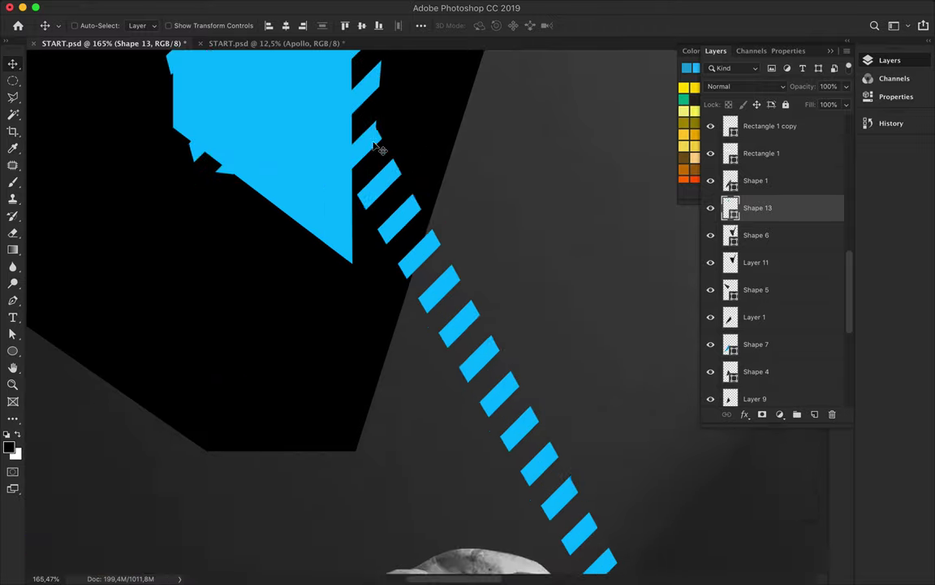
{"action": "key", "text": "super+0"}
{"action": "mouse_move", "coordinate": [347, 122]}
{"action": "left_mouse_down"}
{"action": "mouse_move", "coordinate": [449, 123]}
{"action": "mouse_move", "coordinate": [440, 134]}
{"action": "left_mouse_up"}
{"action": "key", "text": "a"}
{"action": "left_click", "coordinate": [465, 133]}
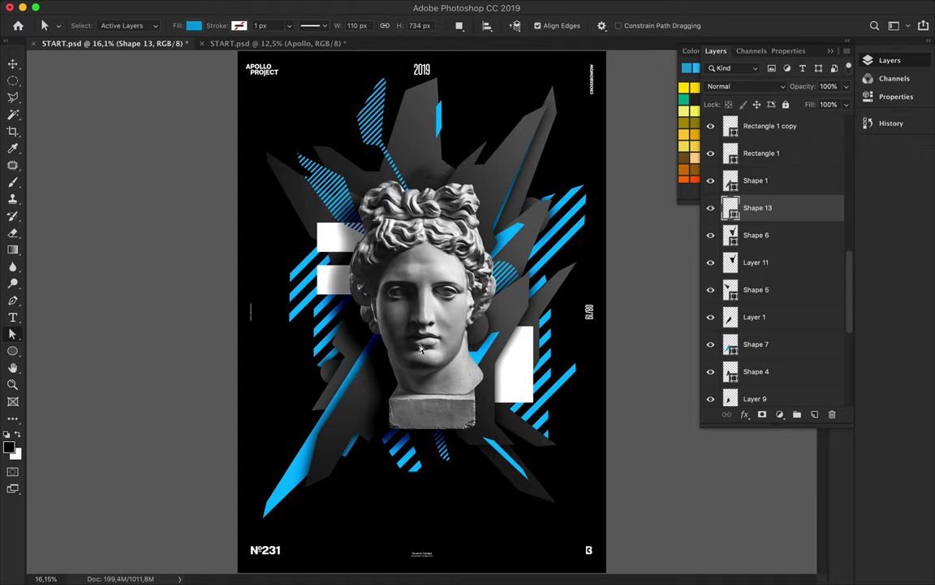
Draw a blue Shape 14 shard beside the hair and place it below the Apollo group
{"action": "key", "text": "p"}
{"action": "left_click", "coordinate": [483, 176]}
{"action": "left_click", "coordinate": [471, 199]}
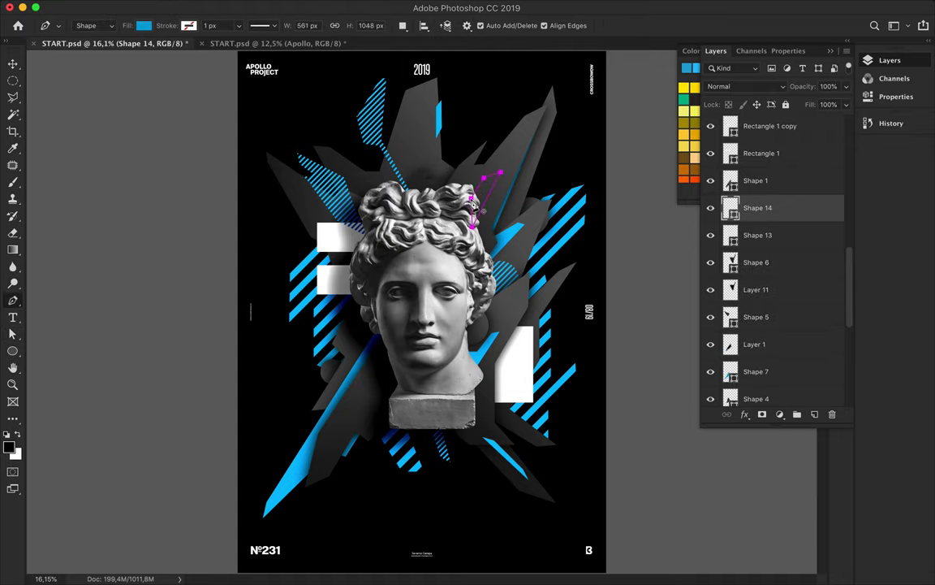
{"action": "left_click_drag", "start_coordinate": [745, 202], "coordinate": [747, 152]}
{"action": "key", "text": "v"}
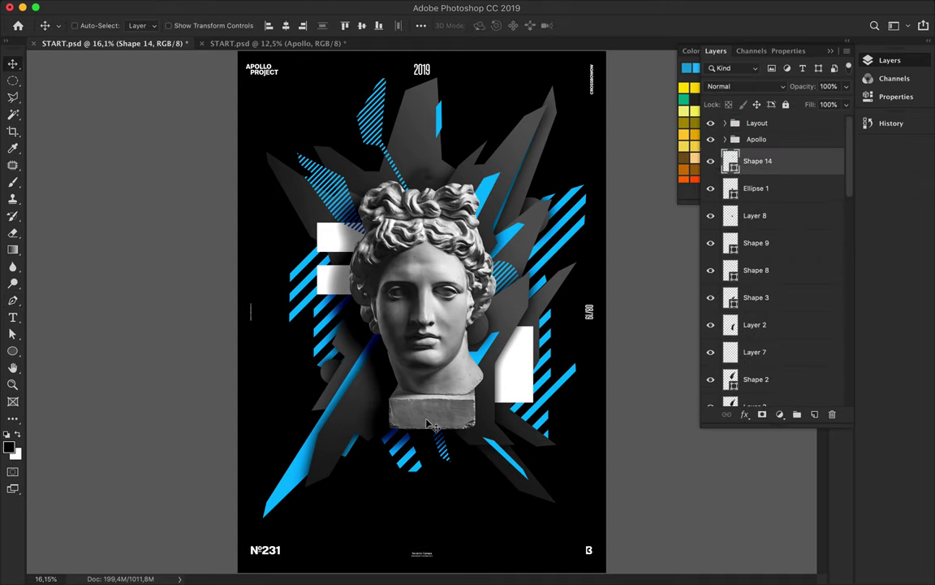
{"action": "key", "text": "p"}
{"action": "left_click", "coordinate": [432, 399]}
Outline a new angular shard below the bust, above Layer 10
{"action": "scroll", "coordinate": [771, 284], "scroll_direction": "down", "scroll_amount": 10}
{"action": "left_click", "coordinate": [762, 392]}
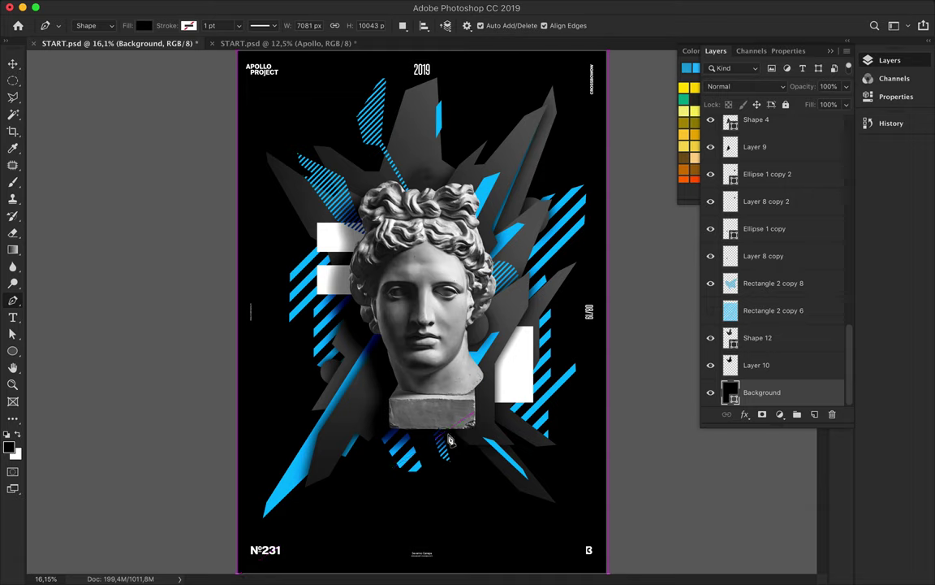
{"action": "left_click", "coordinate": [755, 364]}
{"action": "left_click", "coordinate": [489, 431]}
{"action": "left_click", "coordinate": [470, 484]}
{"action": "left_click", "coordinate": [439, 493]}
{"action": "left_click", "coordinate": [437, 449]}
{"action": "left_click", "coordinate": [391, 445]}
{"action": "left_click", "coordinate": [341, 510]}
{"action": "left_click", "coordinate": [305, 526]}
{"action": "left_click", "coordinate": [353, 404]}
{"action": "left_click", "coordinate": [439, 386]}
{"action": "left_click", "coordinate": [489, 431]}
Fill the lower shard with a dark gradient at a 15° angle
{"action": "left_click", "coordinate": [144, 25]}
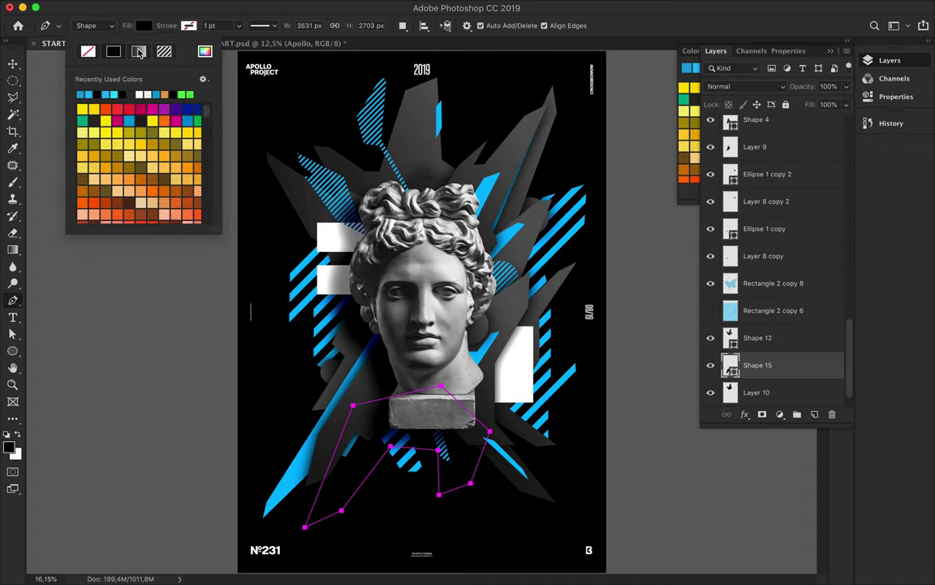
{"action": "left_click", "coordinate": [139, 51]}
{"action": "left_click", "coordinate": [169, 122]}
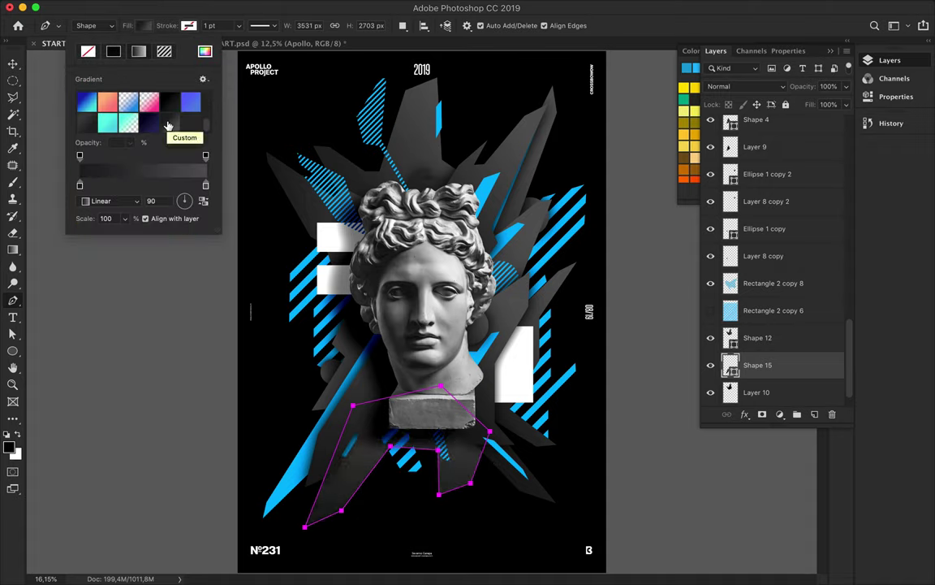
{"action": "left_click", "coordinate": [188, 202]}
Move the Layer 4 shard down and to the left
{"action": "key", "text": "v"}
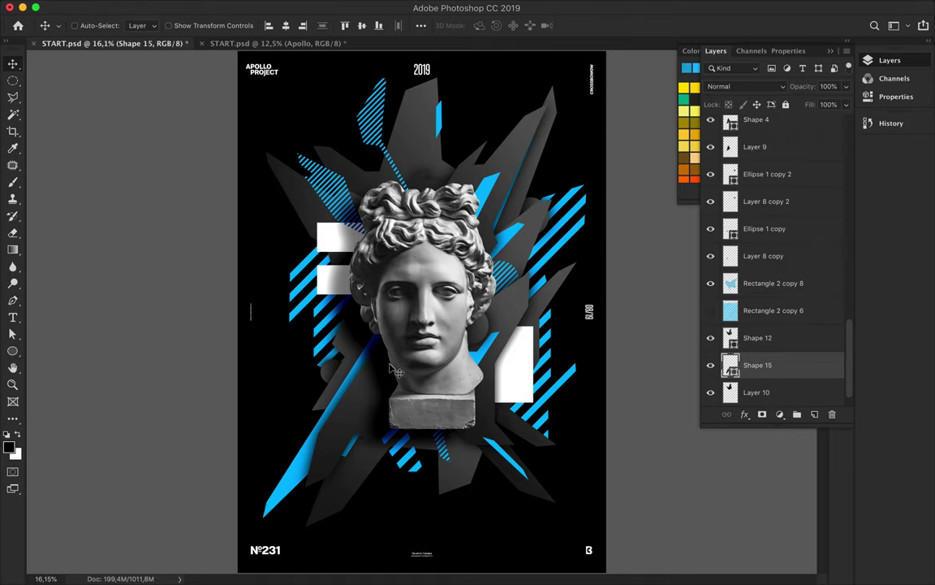
{"action": "left_click", "coordinate": [512, 278]}
{"action": "left_click_drag", "start_coordinate": [512, 279], "coordinate": [375, 365]}
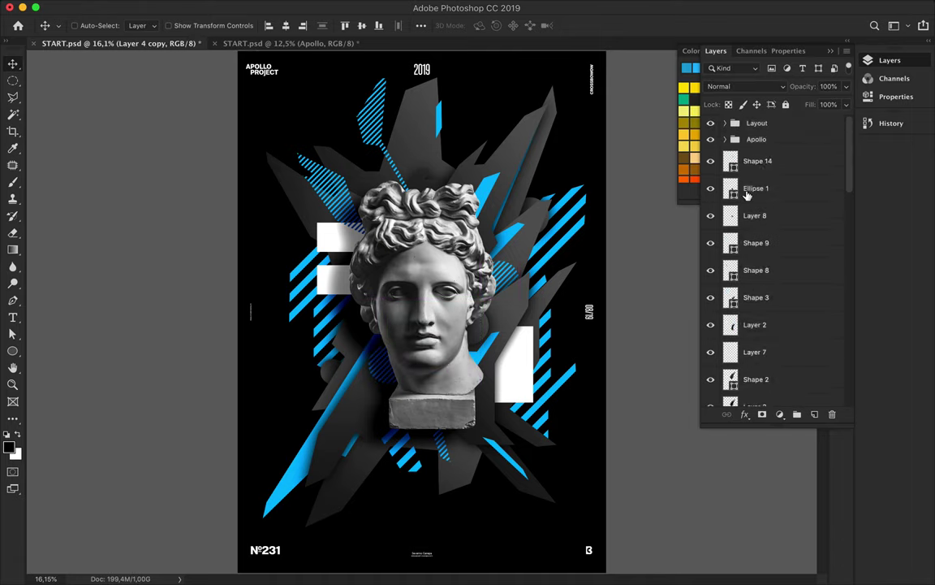
Draw a bolt-shaped blue sliver near the bust and pull its lower anchor down-left
{"action": "key", "text": "p"}
{"action": "left_click", "coordinate": [364, 391]}
{"action": "left_click", "coordinate": [342, 419]}
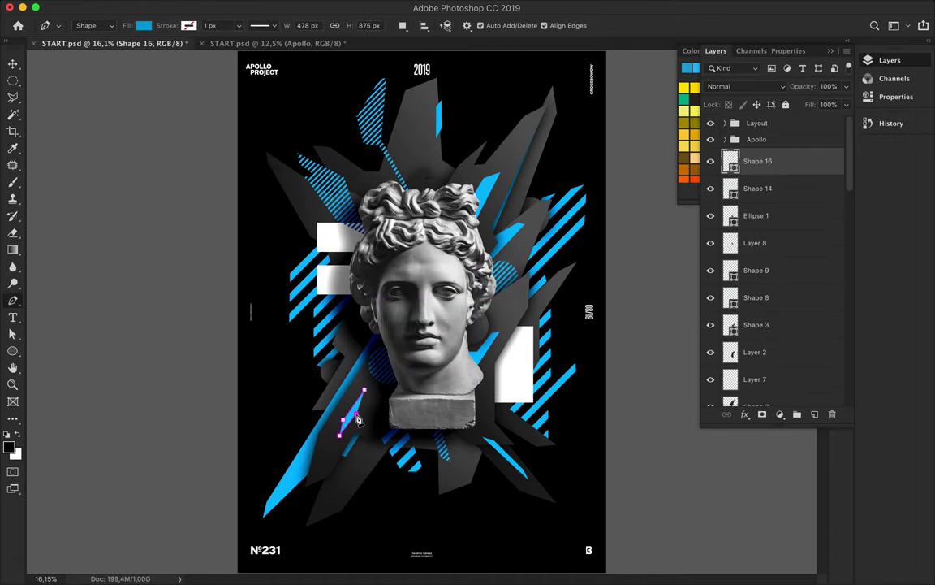
{"action": "scroll", "coordinate": [358, 419], "scroll_direction": "up", "scroll_amount": 3}
{"action": "left_click", "coordinate": [268, 463]}
{"action": "left_click", "coordinate": [292, 410]}
{"action": "scroll", "coordinate": [332, 483], "scroll_direction": "down", "scroll_amount": 2}
{"action": "key", "text": "a"}
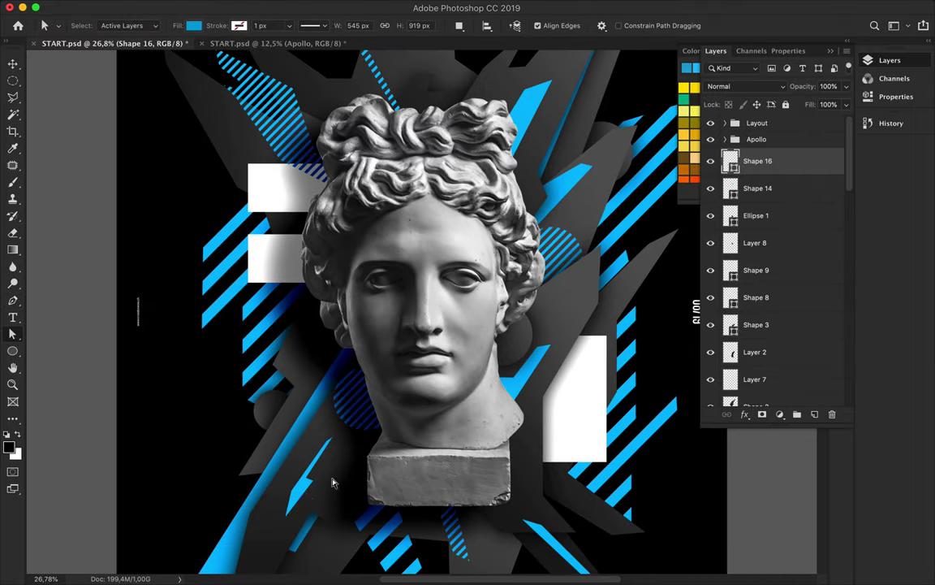
{"action": "scroll", "coordinate": [333, 483], "scroll_direction": "up", "scroll_amount": 2}
{"action": "mouse_move", "coordinate": [260, 507]}
{"action": "left_mouse_down"}
{"action": "mouse_move", "coordinate": [255, 528]}
{"action": "mouse_move", "coordinate": [288, 487]}
{"action": "left_mouse_up"}
{"action": "scroll", "coordinate": [285, 512], "scroll_direction": "down", "scroll_amount": 2}
{"action": "scroll", "coordinate": [345, 436], "scroll_direction": "up", "scroll_amount": 2}
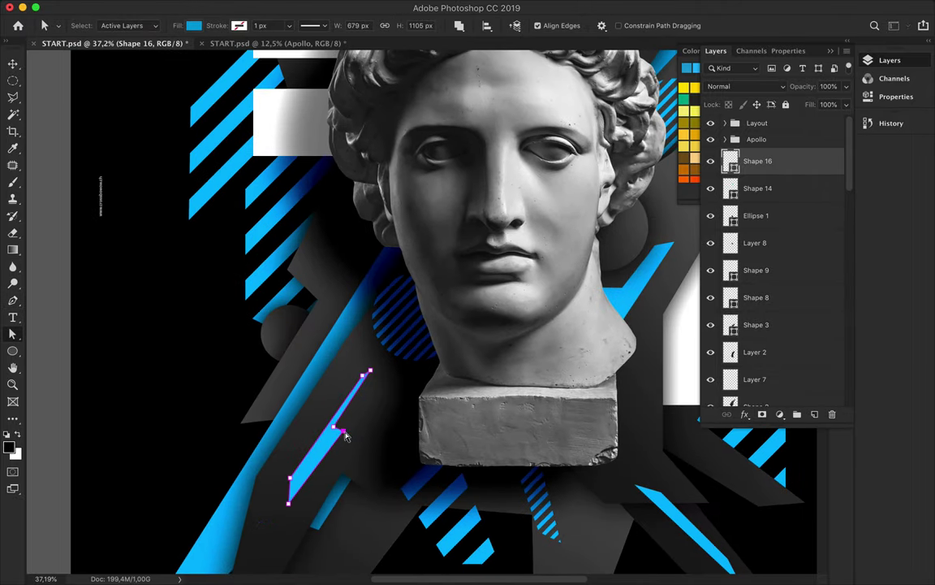
{"action": "scroll", "coordinate": [355, 434], "scroll_direction": "down", "scroll_amount": 2}
{"action": "scroll", "coordinate": [372, 392], "scroll_direction": "down", "scroll_amount": 2}
Start another sliver on the left side, then select the lower-right blue stripe shape
{"action": "key", "text": "p"}
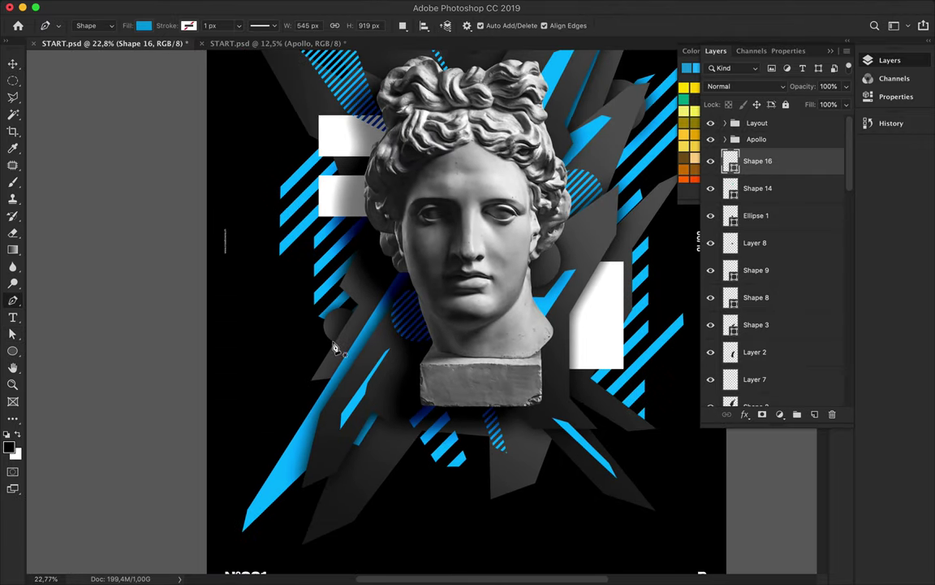
{"action": "left_click", "coordinate": [267, 407]}
{"action": "left_click", "coordinate": [316, 345]}
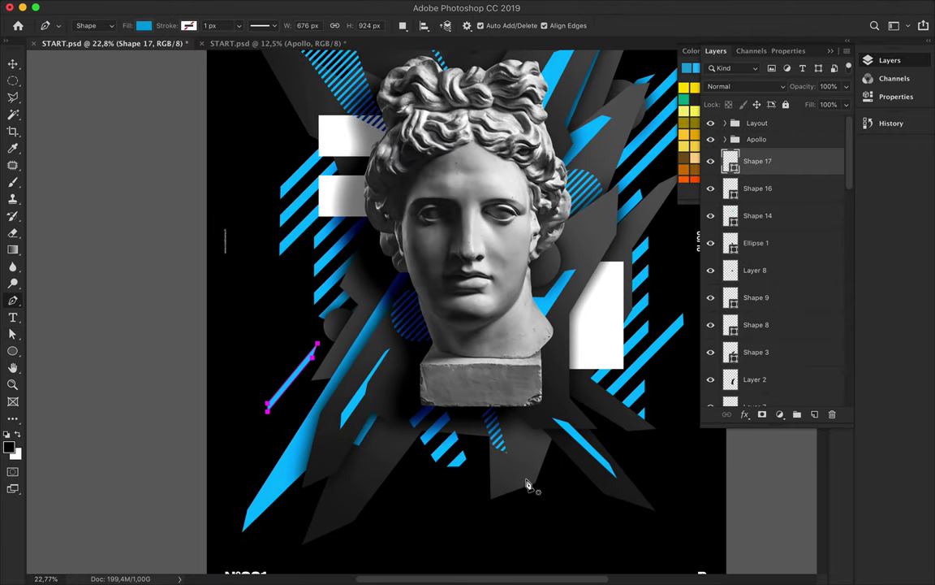
{"action": "scroll", "coordinate": [528, 485], "scroll_direction": "right", "scroll_amount": 3}
{"action": "scroll", "coordinate": [552, 475], "scroll_direction": "up", "scroll_amount": 2}
{"action": "key", "text": "a"}
{"action": "left_click", "coordinate": [487, 526]}
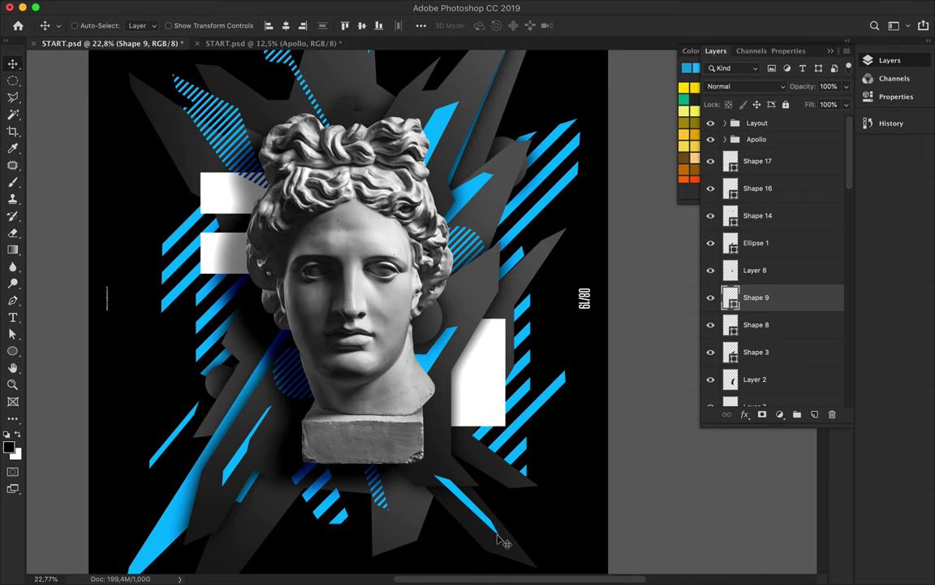
{"action": "scroll", "coordinate": [536, 525], "scroll_direction": "down", "scroll_amount": 1}
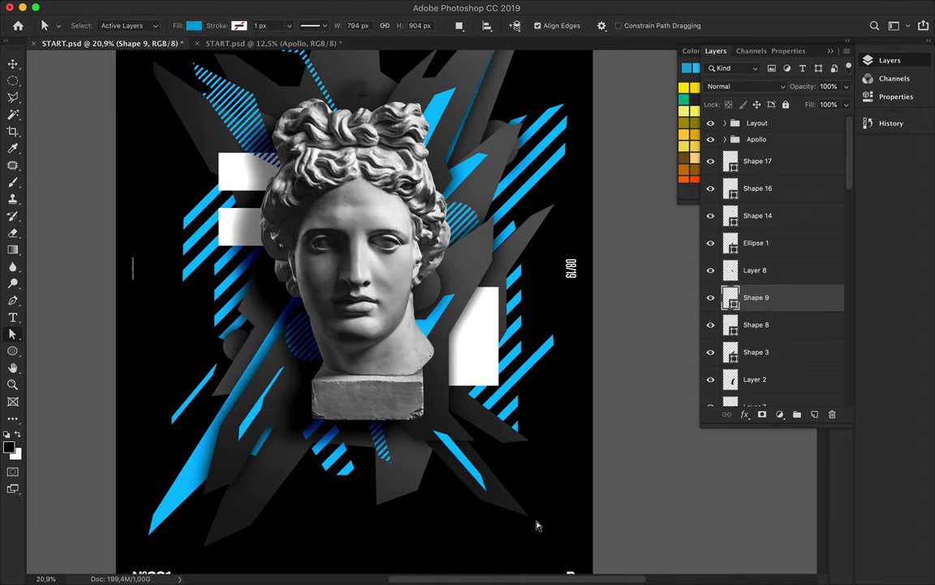
{"action": "scroll", "coordinate": [481, 445], "scroll_direction": "up", "scroll_amount": 3}
{"action": "scroll", "coordinate": [331, 309], "scroll_direction": "down", "scroll_amount": 3}
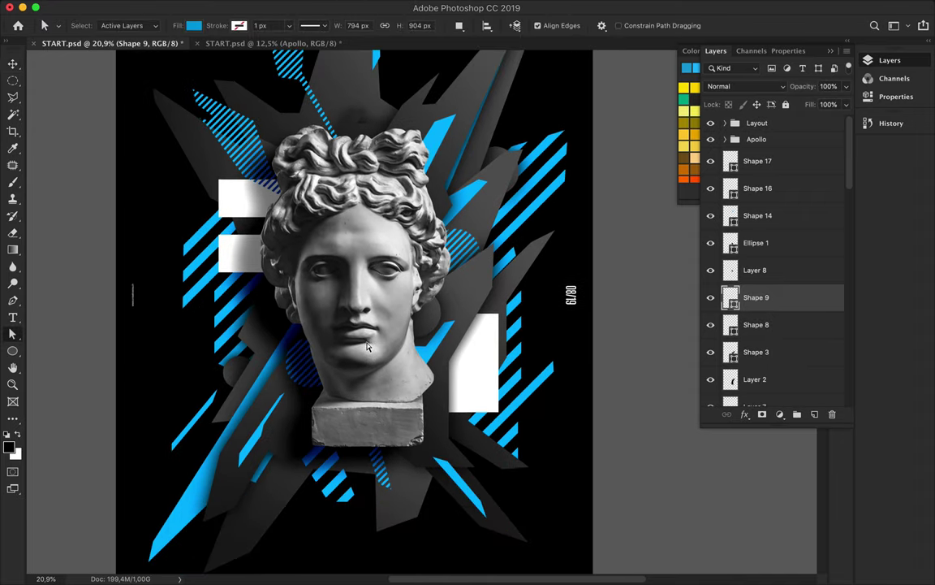
{"action": "scroll", "coordinate": [400, 357], "scroll_direction": "up", "scroll_amount": 3}
Draw the Shape 18, 19 and 20 slivers among the top shards
{"action": "key", "text": "p"}
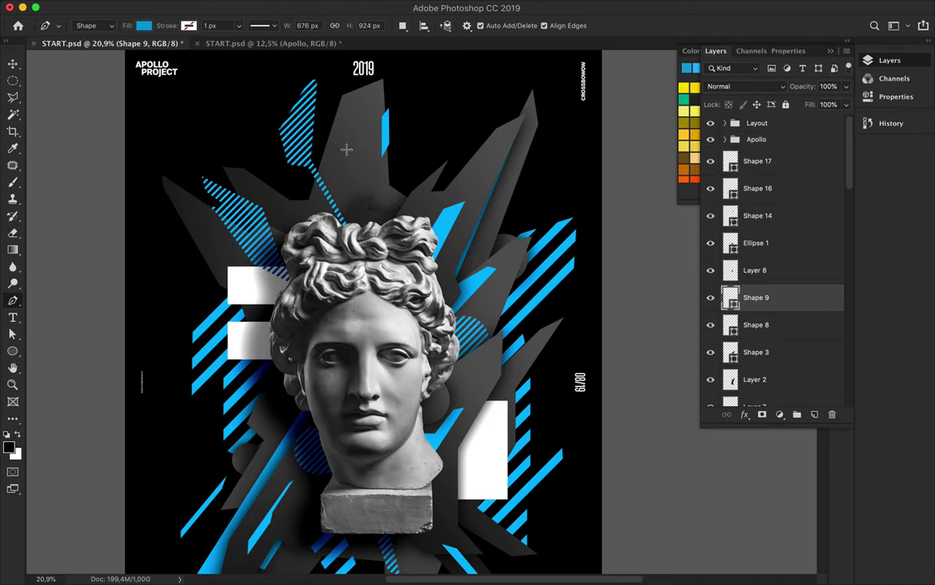
{"action": "left_click", "coordinate": [333, 185]}
{"action": "left_click", "coordinate": [342, 148]}
{"action": "key", "text": "Escape"}
{"action": "left_click", "coordinate": [419, 200]}
{"action": "left_click", "coordinate": [415, 163]}
{"action": "key", "text": "Escape"}
{"action": "left_click", "coordinate": [343, 166]}
{"action": "left_click", "coordinate": [335, 190]}
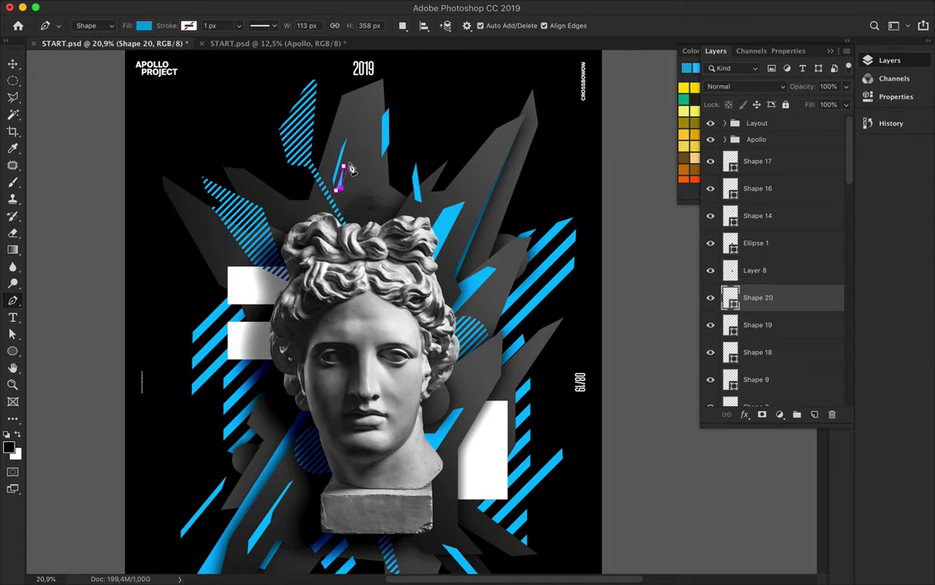
{"action": "scroll", "coordinate": [163, 219], "scroll_direction": "down", "scroll_amount": 3}
{"action": "scroll", "coordinate": [244, 373], "scroll_direction": "down", "scroll_amount": 3}
{"action": "key", "text": "Escape"}
Add a sliver left of the bust base and a blue parallelogram below the bust
{"action": "left_click", "coordinate": [289, 404]}
{"action": "left_click", "coordinate": [275, 424]}
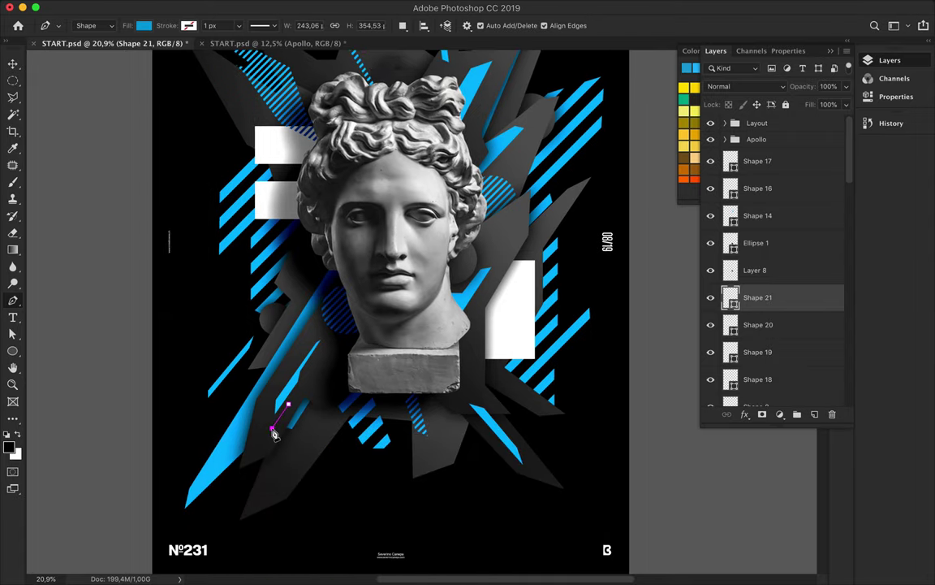
{"action": "scroll", "coordinate": [433, 532], "scroll_direction": "up", "scroll_amount": 3}
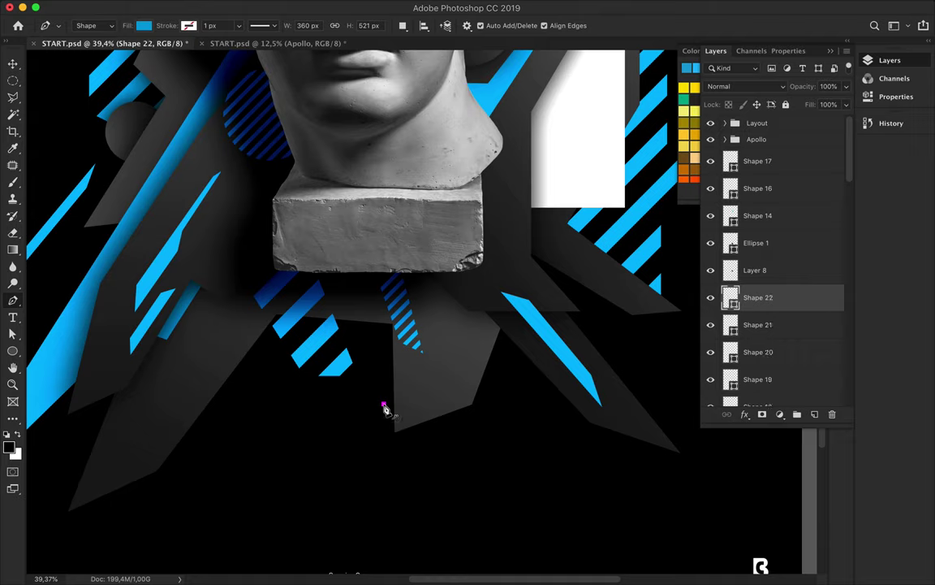
{"action": "left_click", "coordinate": [388, 487]}
{"action": "left_click", "coordinate": [343, 461]}
{"action": "left_click", "coordinate": [342, 383]}
{"action": "left_click", "coordinate": [383, 403]}
{"action": "key", "text": "Escape"}
Draw the thin Shape 23 sliver on the right and select the Shape 21 sliver
{"action": "left_click", "coordinate": [550, 361]}
{"action": "left_click", "coordinate": [650, 480]}
{"action": "left_click", "coordinate": [549, 361]}
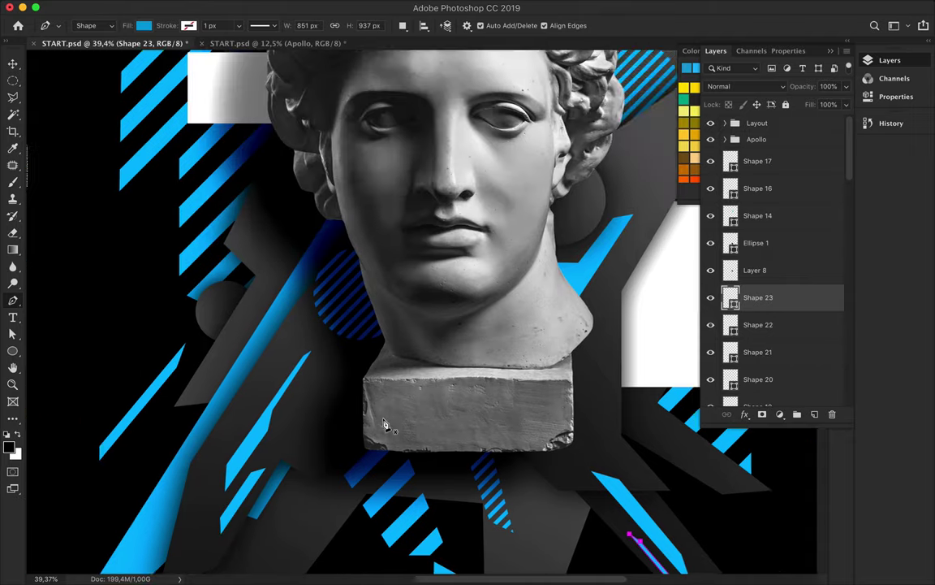
{"action": "scroll", "coordinate": [349, 385], "scroll_direction": "down", "scroll_amount": 1}
{"action": "key", "text": "v"}
{"action": "left_click", "coordinate": [312, 492]}
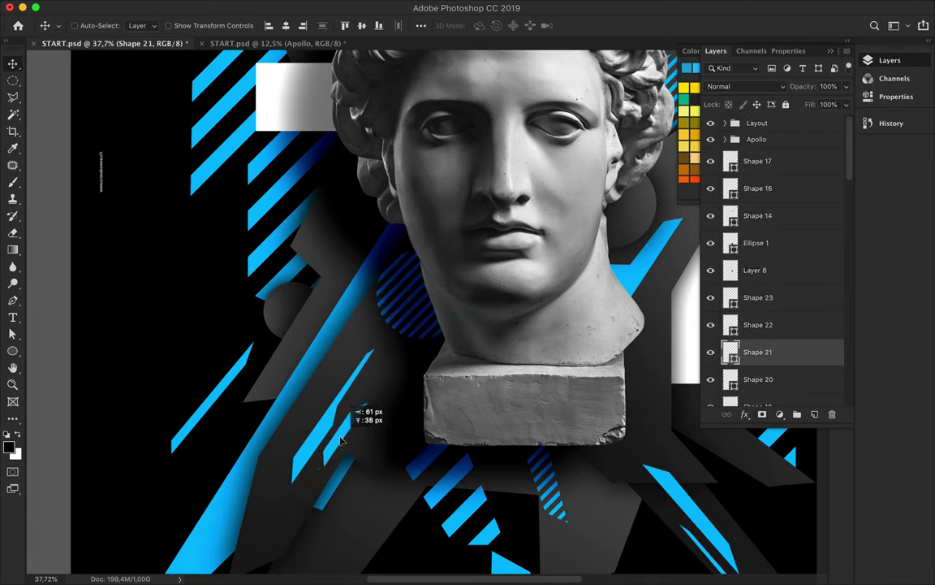
{"action": "key", "text": "a"}
Draw Shape 24, a thin angular blue shard on the left
{"action": "key", "text": "p"}
{"action": "left_click", "coordinate": [211, 383]}
{"action": "left_click", "coordinate": [138, 464]}
{"action": "left_click", "coordinate": [123, 462]}
{"action": "left_click", "coordinate": [128, 430]}
{"action": "left_click", "coordinate": [181, 379]}
{"action": "left_click", "coordinate": [179, 406]}
{"action": "left_click", "coordinate": [220, 365]}
{"action": "left_click", "coordinate": [211, 382]}
{"action": "scroll", "coordinate": [299, 360], "scroll_direction": "down", "scroll_amount": 2}
Add a final blue sliver at the lower right and select an artwork layer
{"action": "left_click", "coordinate": [530, 397]}
{"action": "left_click", "coordinate": [569, 445]}
{"action": "left_click", "coordinate": [556, 439]}
{"action": "key", "text": "a"}
{"action": "scroll", "coordinate": [306, 268], "scroll_direction": "down", "scroll_amount": 3}
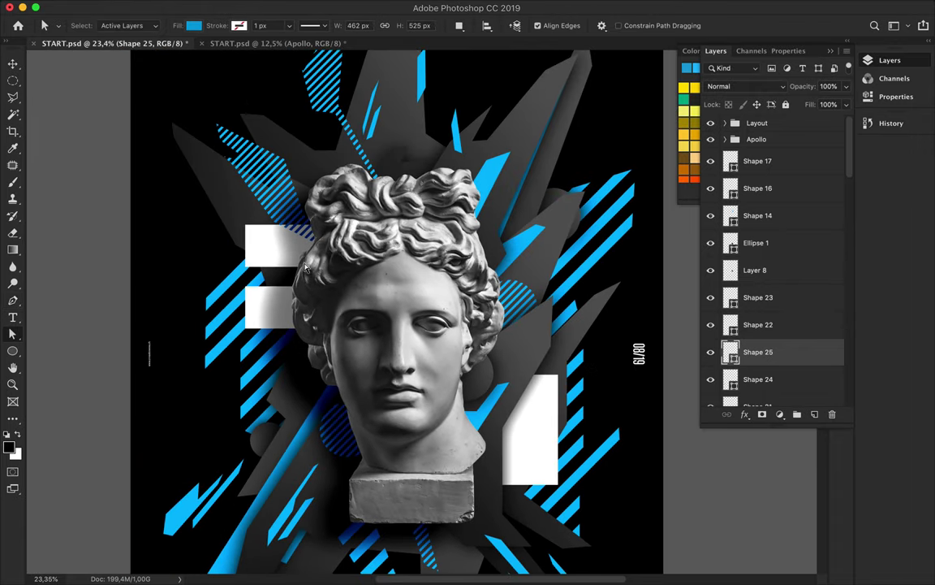
{"action": "key", "text": "v"}
{"action": "left_click", "coordinate": [260, 289]}
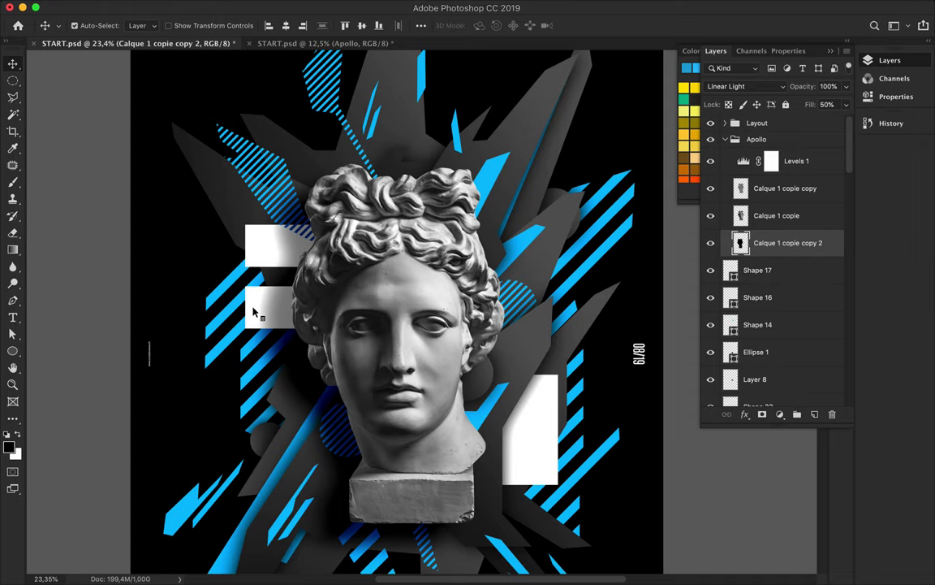
{"action": "left_click", "coordinate": [253, 308]}
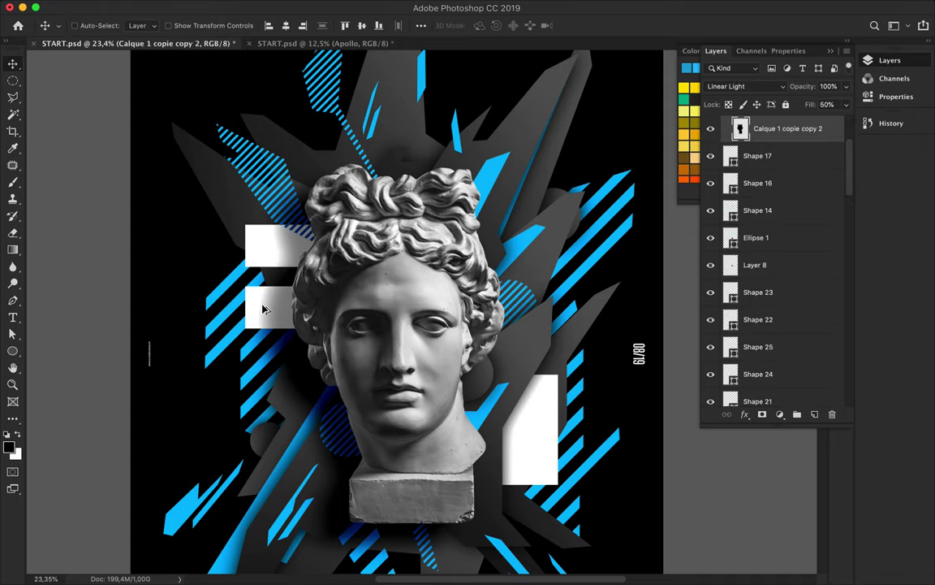
{"action": "left_click_drag", "start_coordinate": [253, 310], "coordinate": [193, 429]}
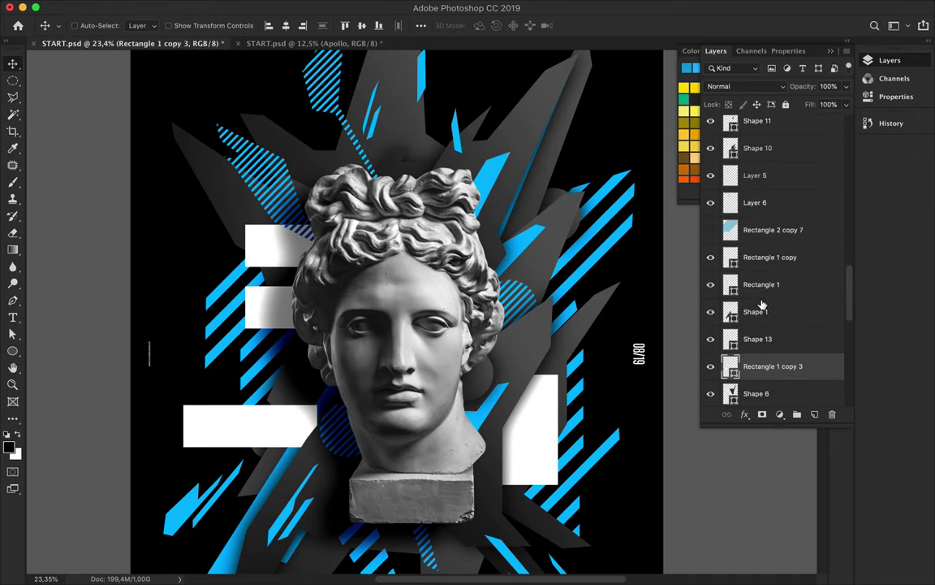
{"action": "left_click_drag", "start_coordinate": [767, 392], "coordinate": [753, 358]}
{"action": "mouse_move", "coordinate": [218, 436]}
{"action": "left_mouse_down"}
{"action": "mouse_move", "coordinate": [206, 469]}
{"action": "mouse_move", "coordinate": [213, 430]}
{"action": "left_mouse_up"}
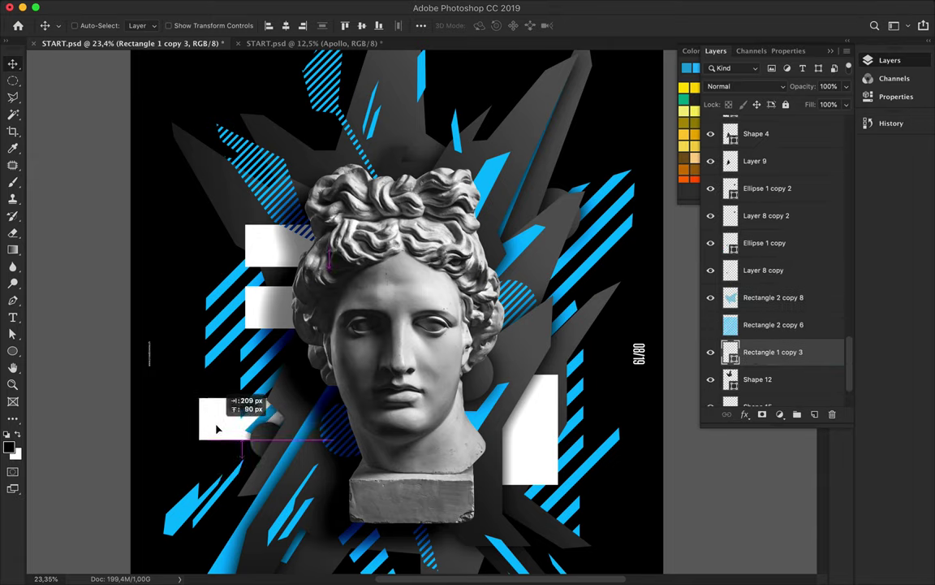
{"action": "scroll", "coordinate": [235, 422], "scroll_direction": "down", "scroll_amount": 2}
{"action": "key", "text": "Delete"}
{"action": "scroll", "coordinate": [321, 403], "scroll_direction": "up", "scroll_amount": 2}
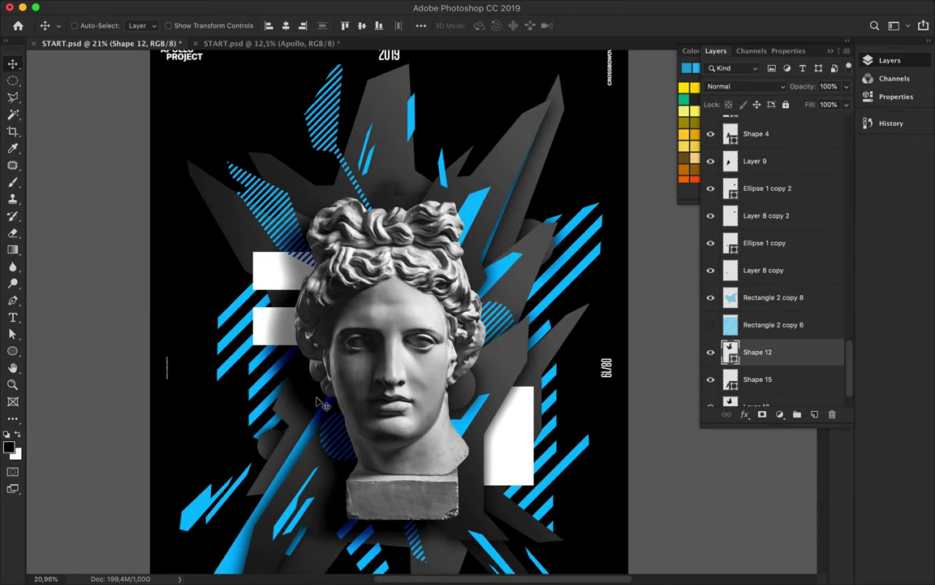
{"action": "scroll", "coordinate": [320, 405], "scroll_direction": "down", "scroll_amount": 3}
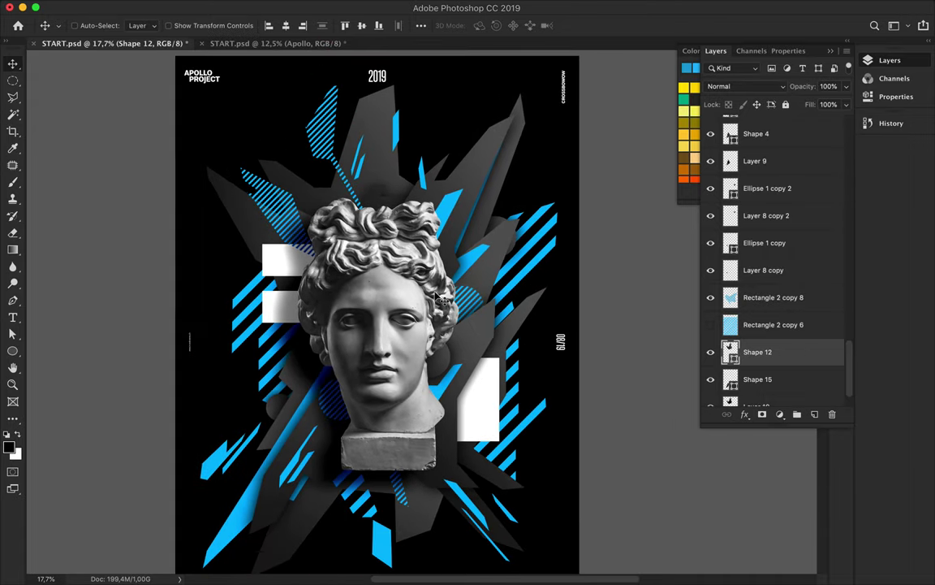